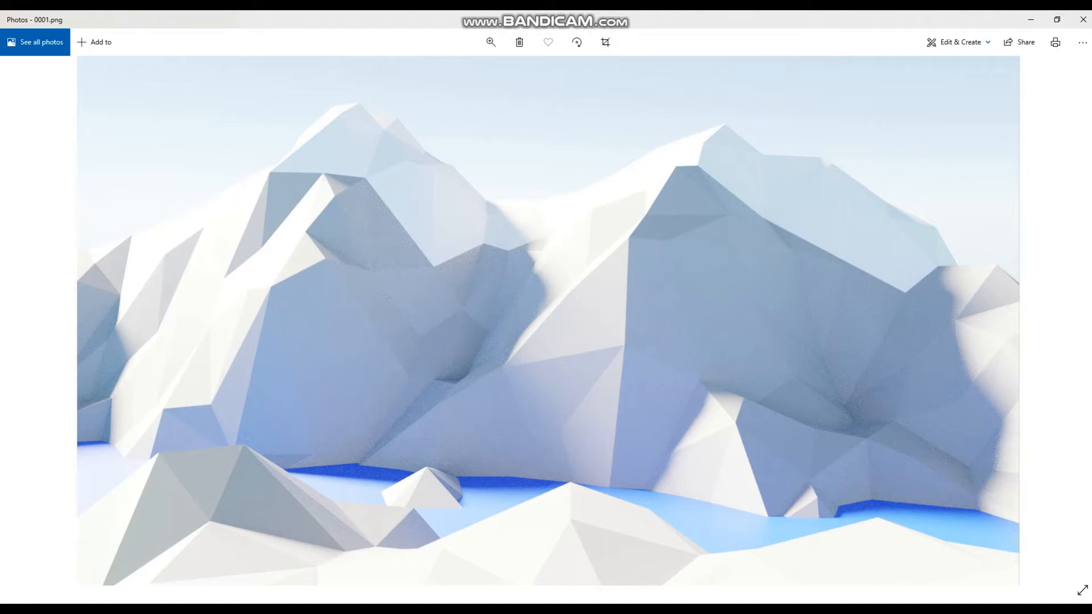
key("F12")
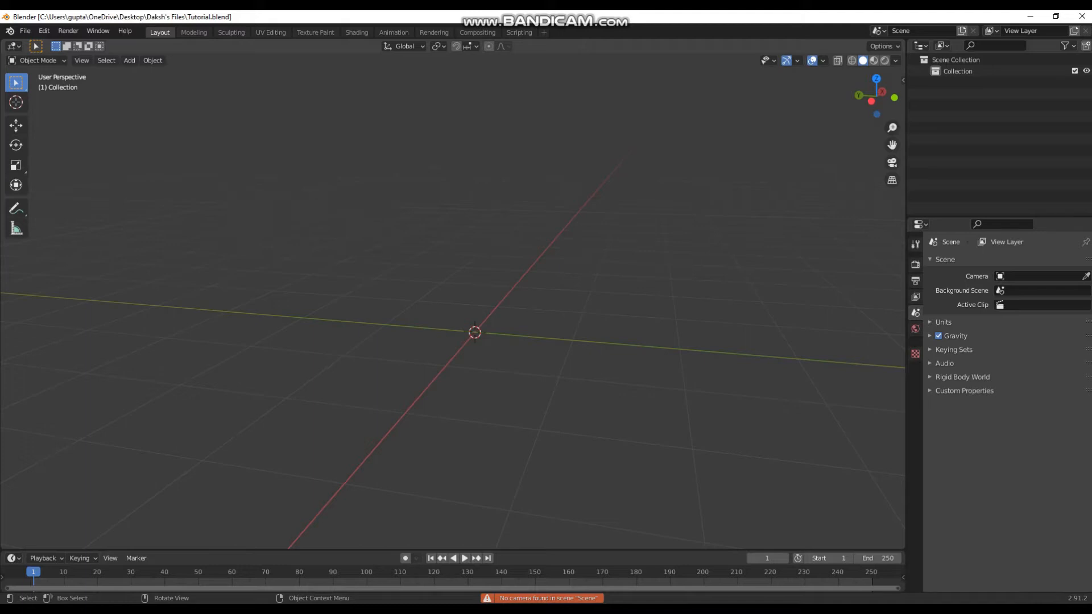
scroll(453, 307, "down", 2)
scroll(453, 307, "up", 1)
middle_click_drag(453, 307, 455, 319)
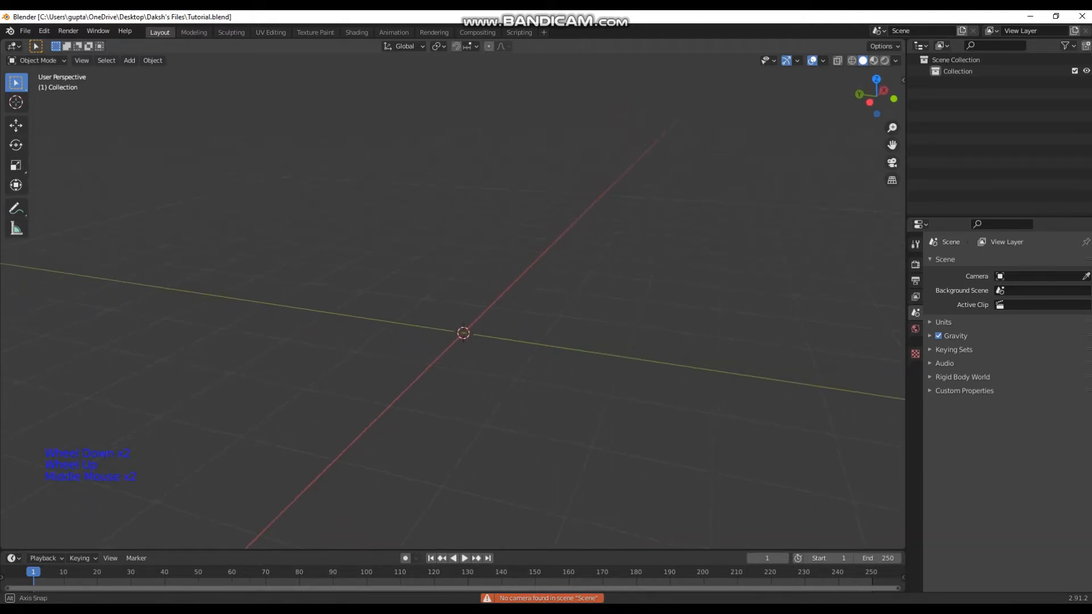
scroll(159, 133, "down", 3)
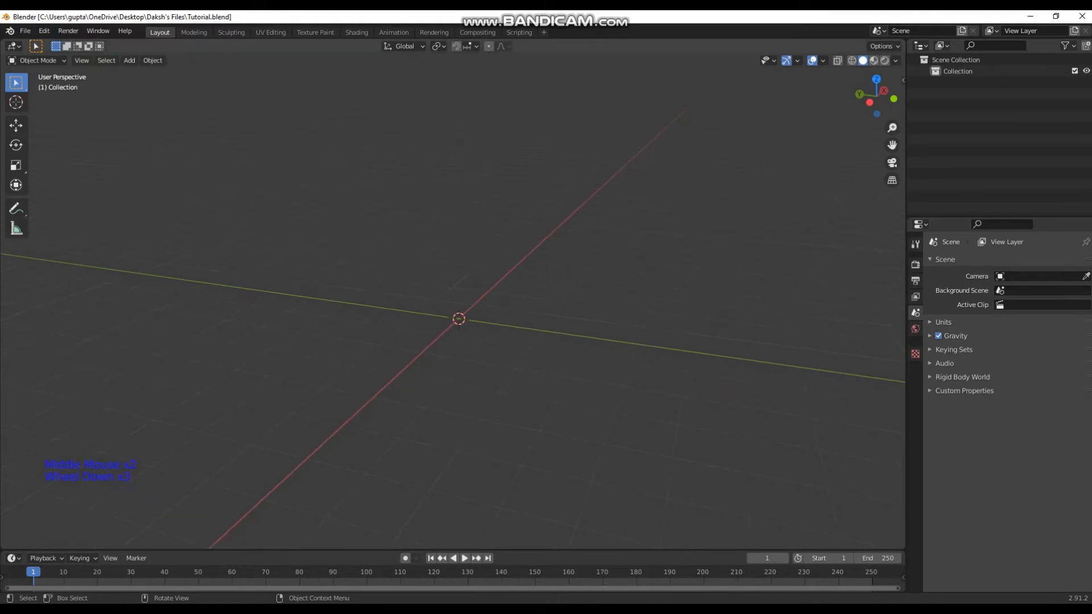
left_click_drag(159, 133, 329, 258)
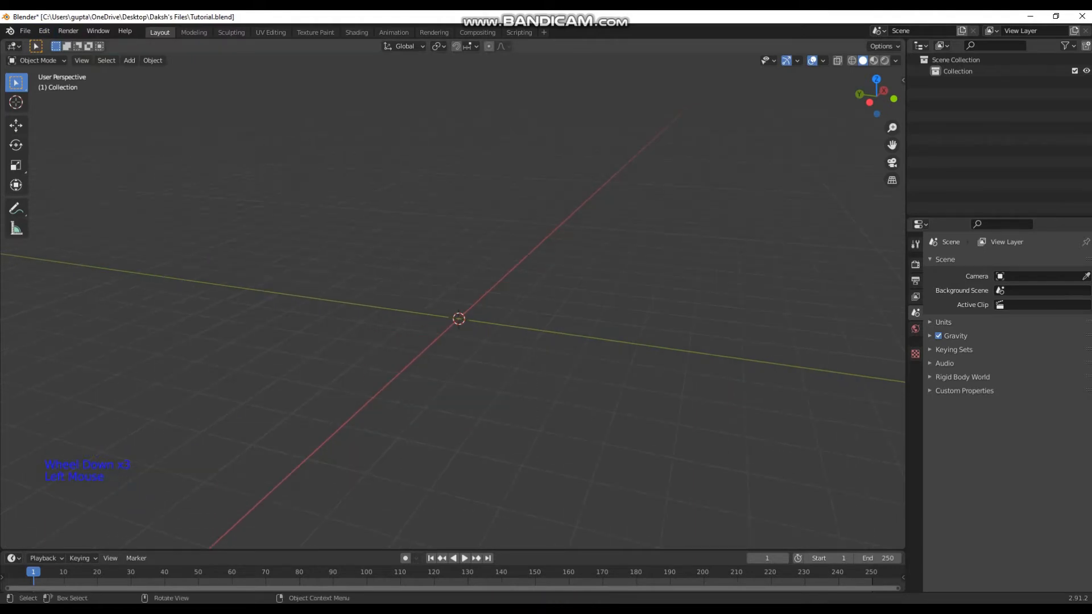
left_click_drag(208, 106, 713, 551)
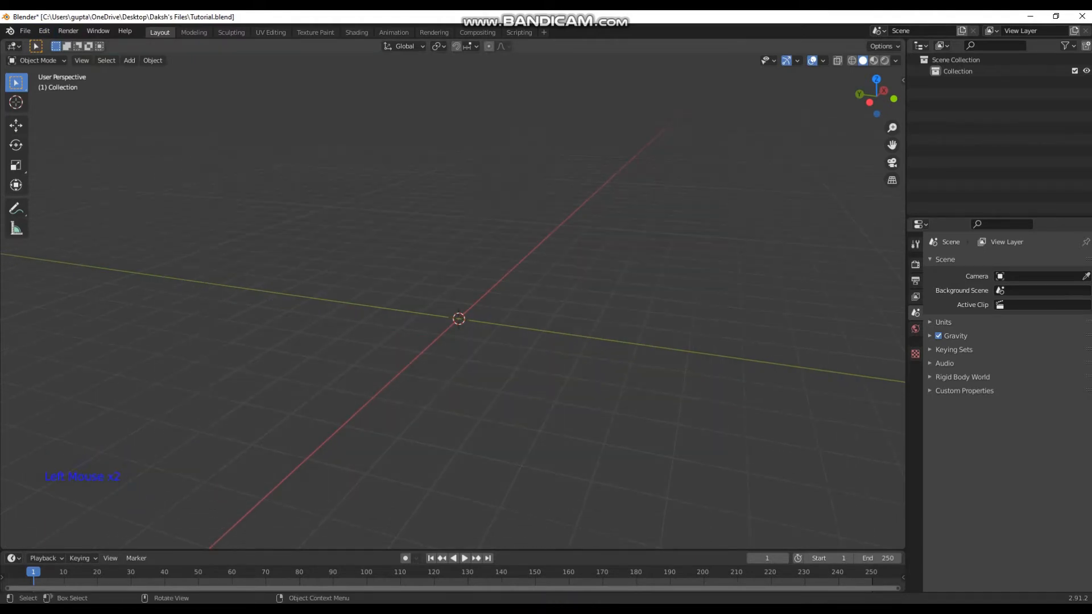
key("x")
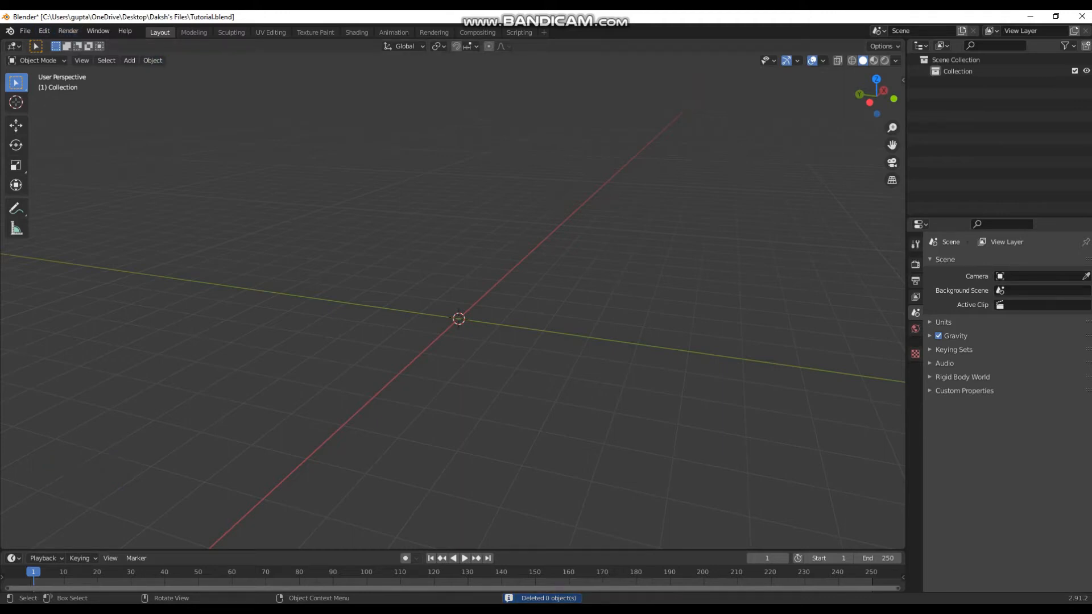
- Open the add-on preferences and search the add-ons for Landscape
left_click(43, 30)
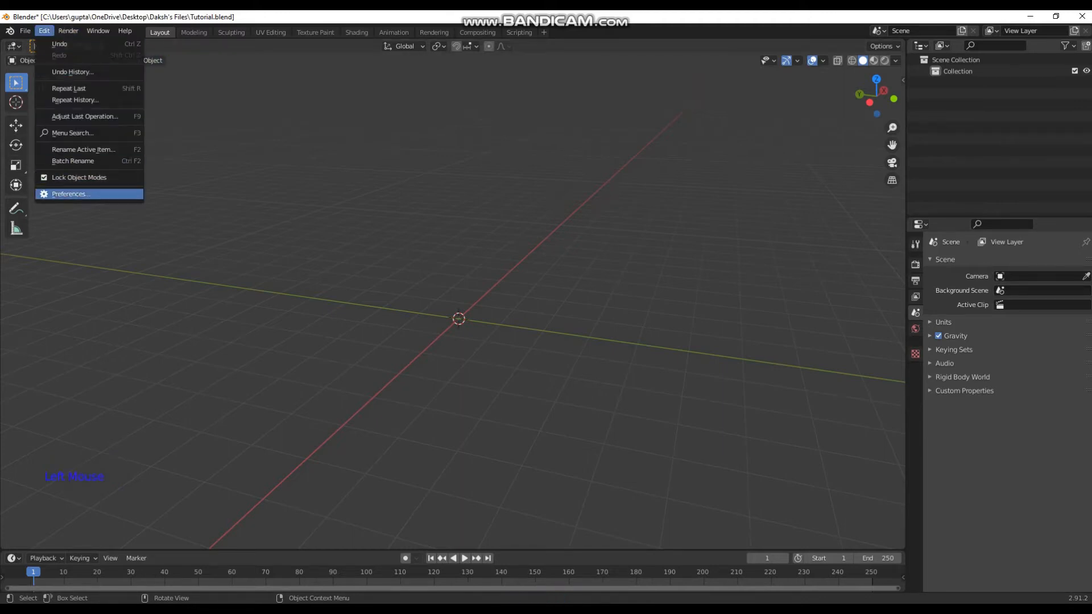
left_click(62, 193)
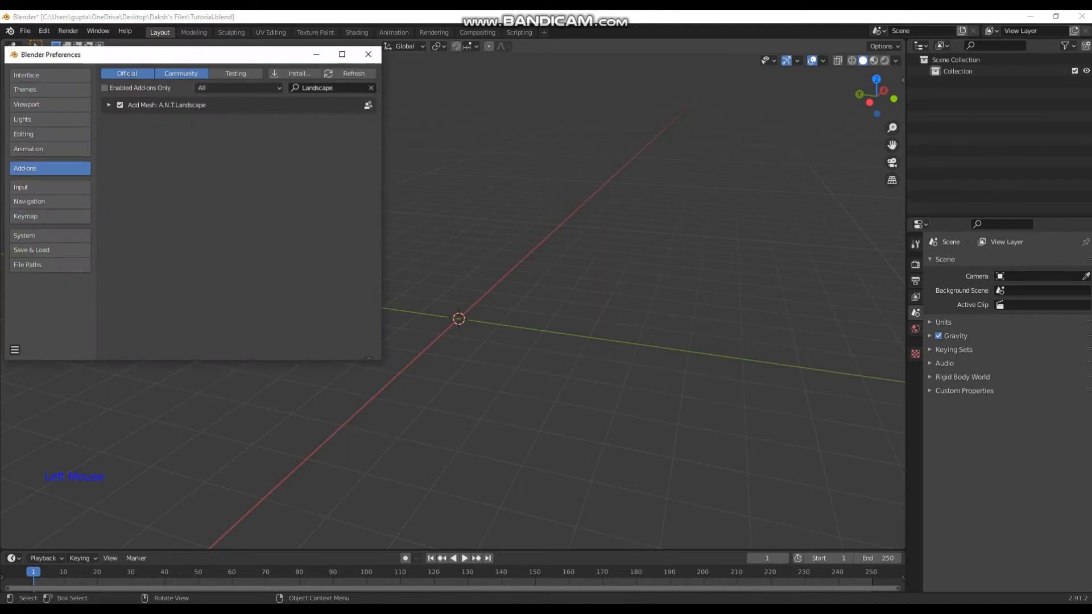
left_click(371, 87)
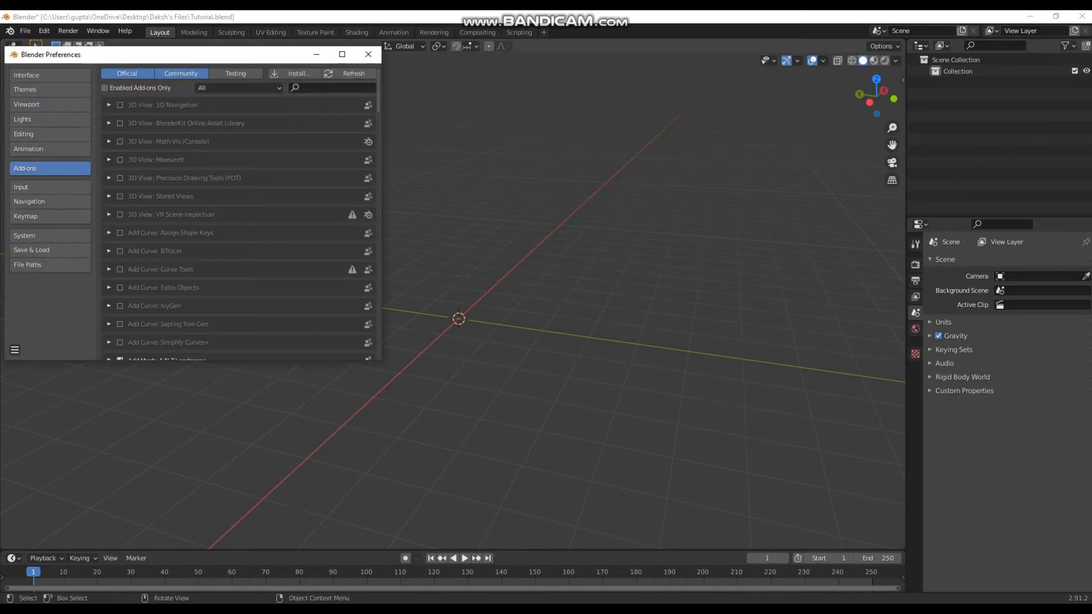
left_click(332, 88)
type("Landscape")
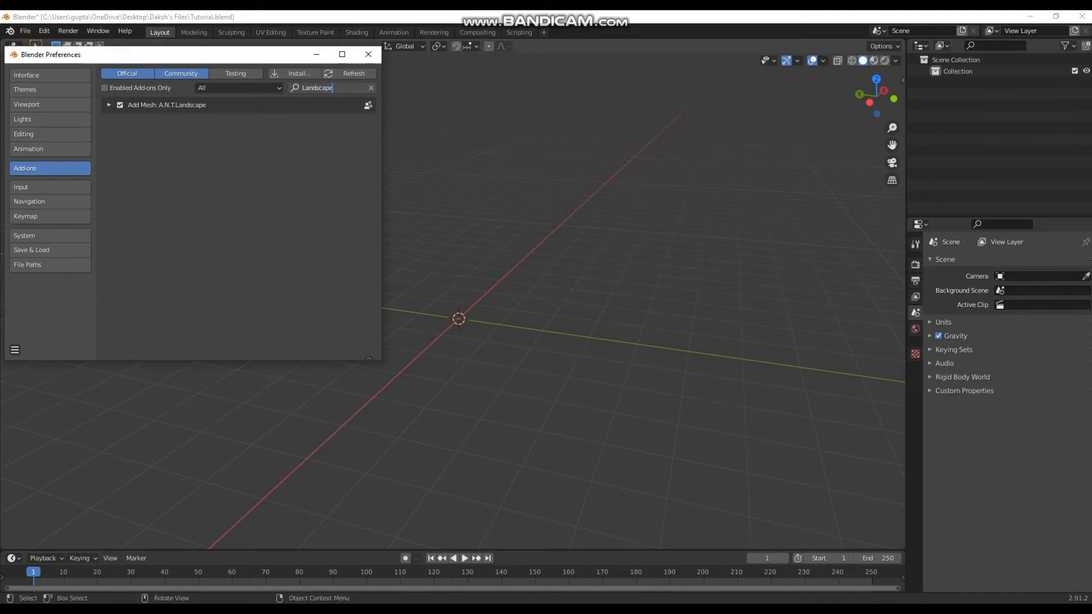
key("Return")
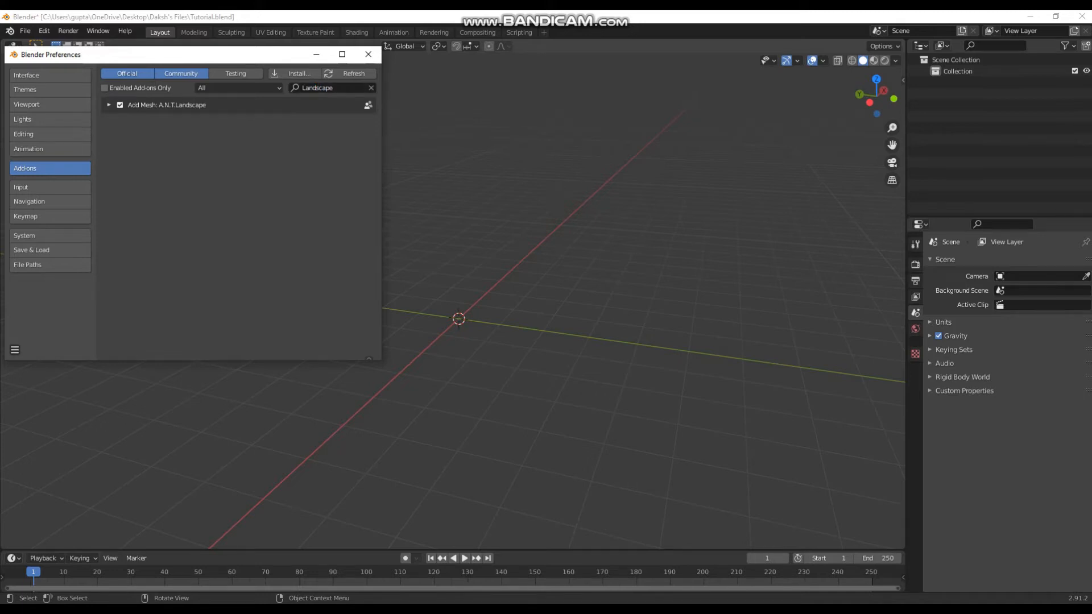
- Make sure the Add Mesh: A.N.T.Landscape add-on is enabled and close the preferences
left_click(120, 105)
left_click(120, 105)
left_click(15, 350)
left_click(369, 54)
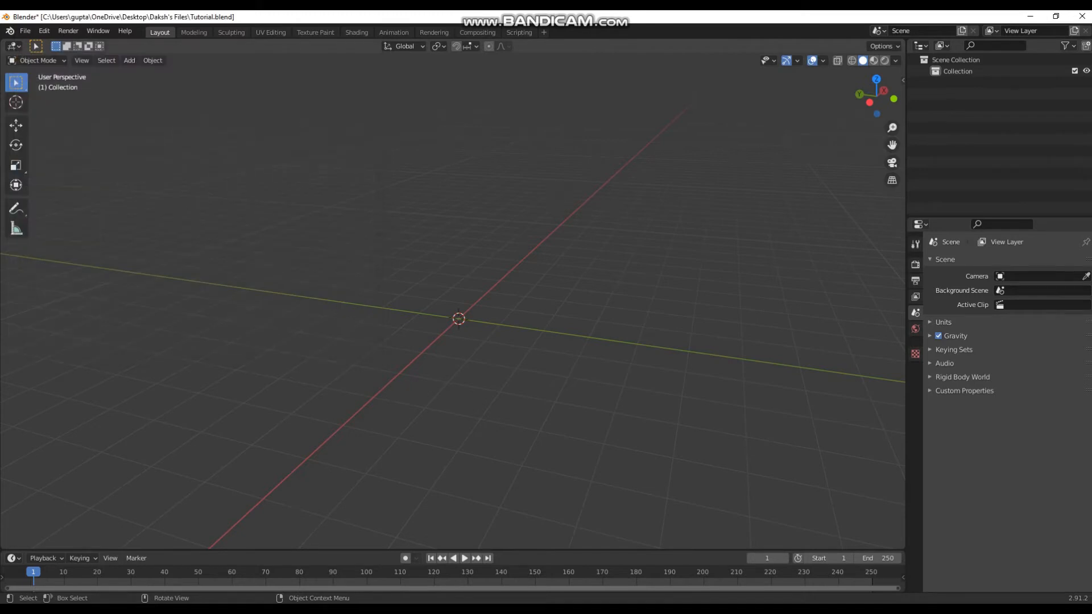
- Add a Landscape mesh at the origin of the scene
scroll(453, 305, "up", 1)
key("shift+a")
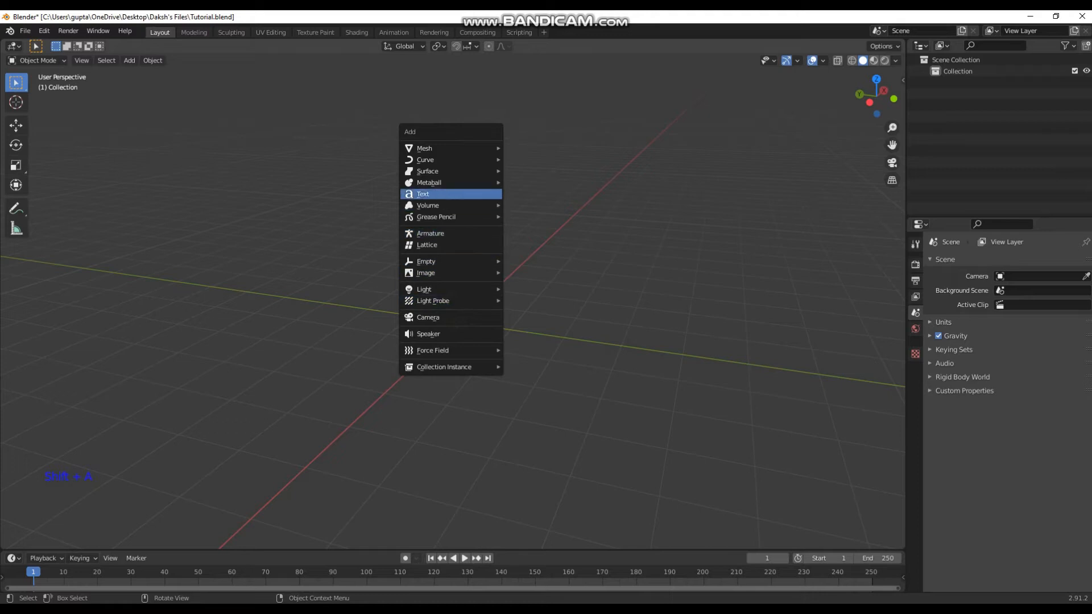
mouse_move(433, 148)
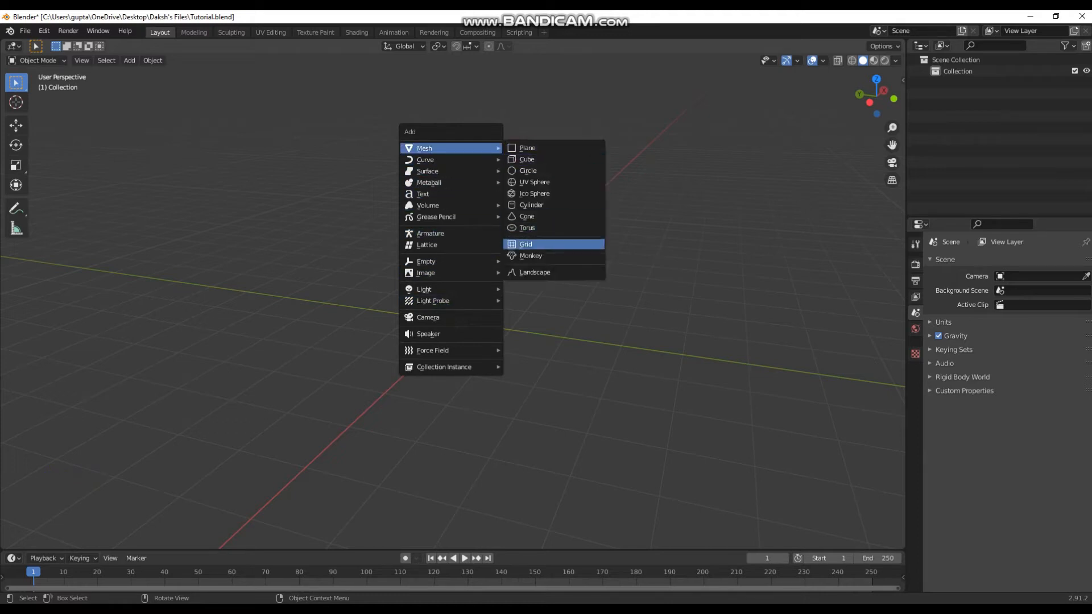
left_click(534, 272)
scroll(461, 333, "up", 2)
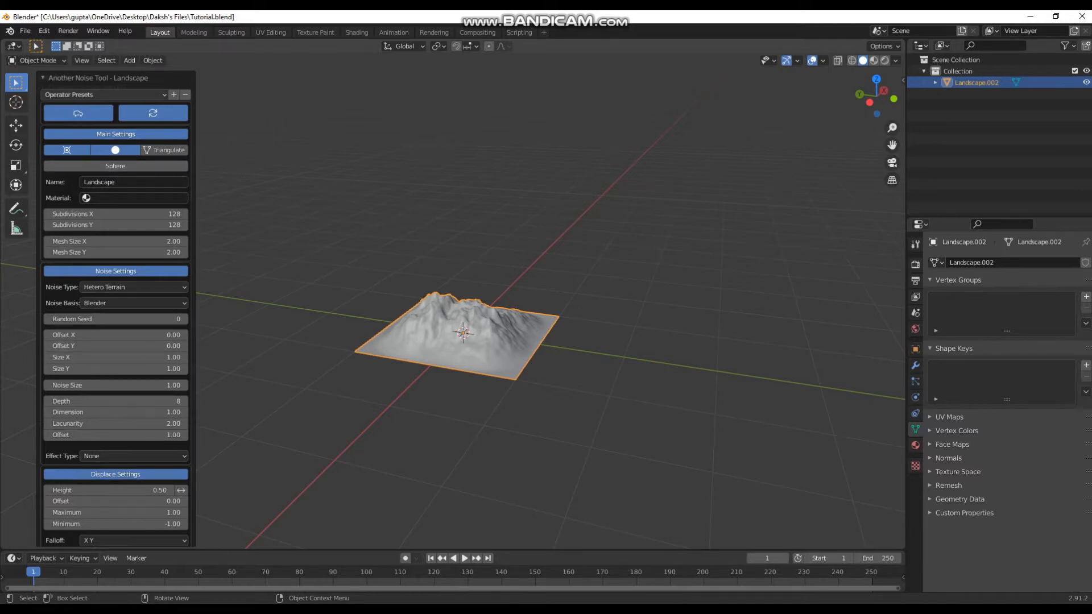
- Apply the Lakes 2 operator preset to the new landscape
left_click(91, 78)
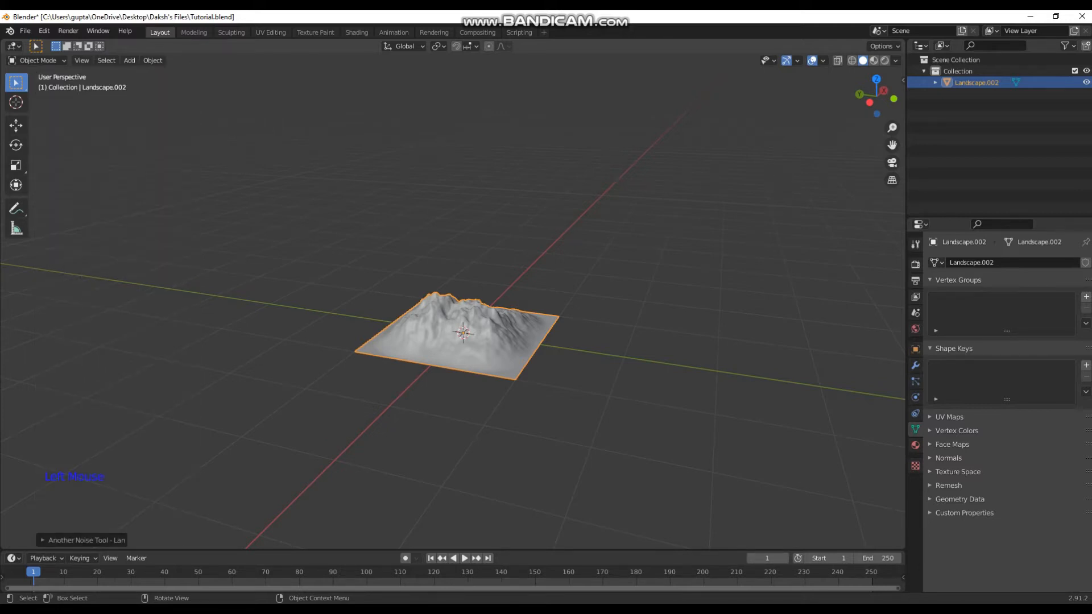
left_click(82, 540)
left_click(103, 94)
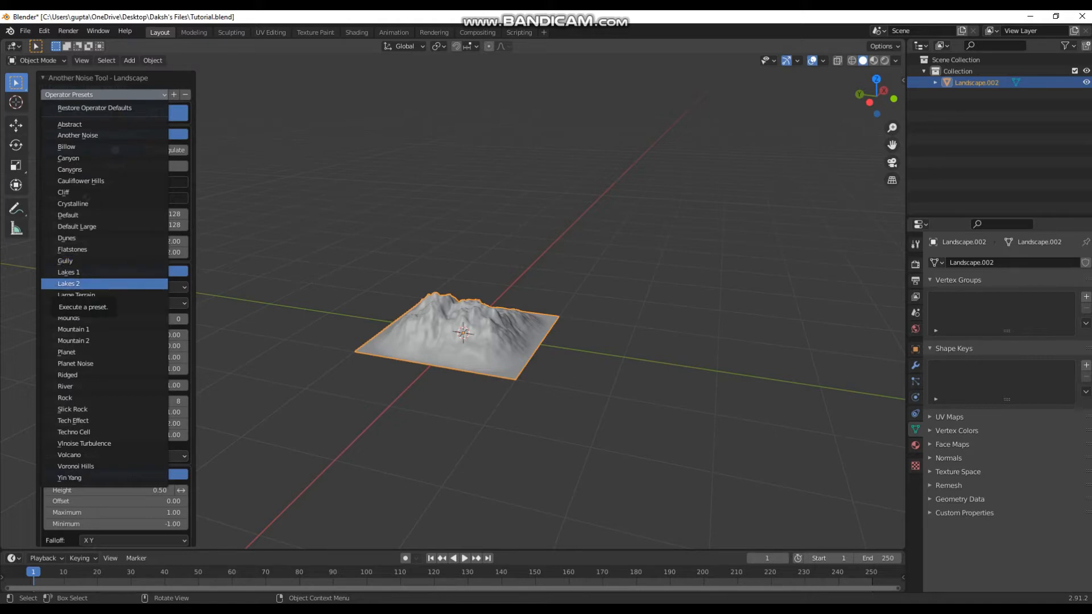
left_click(105, 284)
scroll(463, 333, "up", 2)
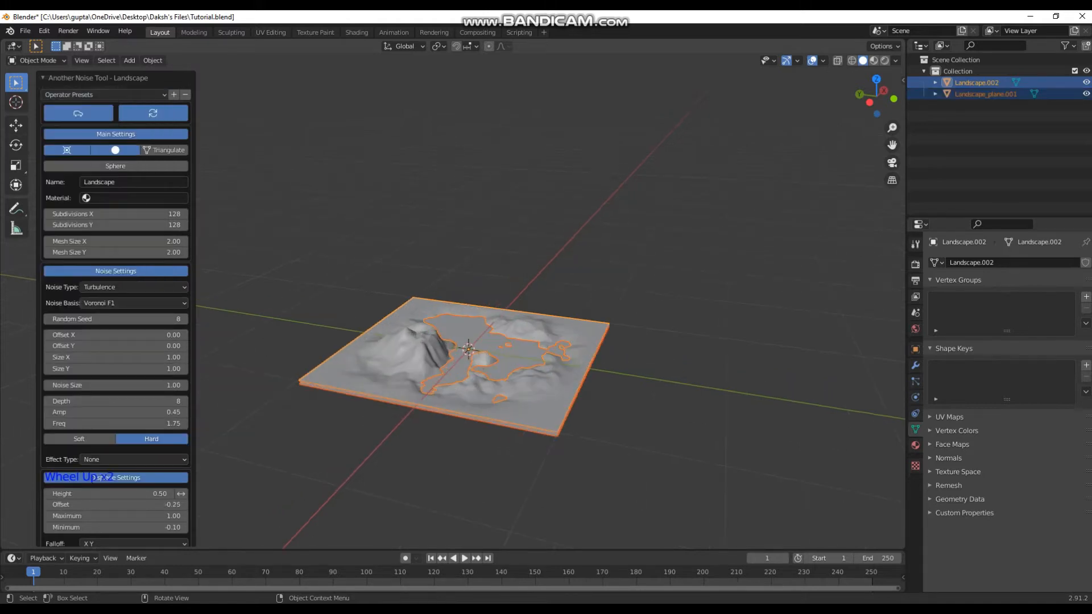
middle_click_drag(463, 333, 432, 330)
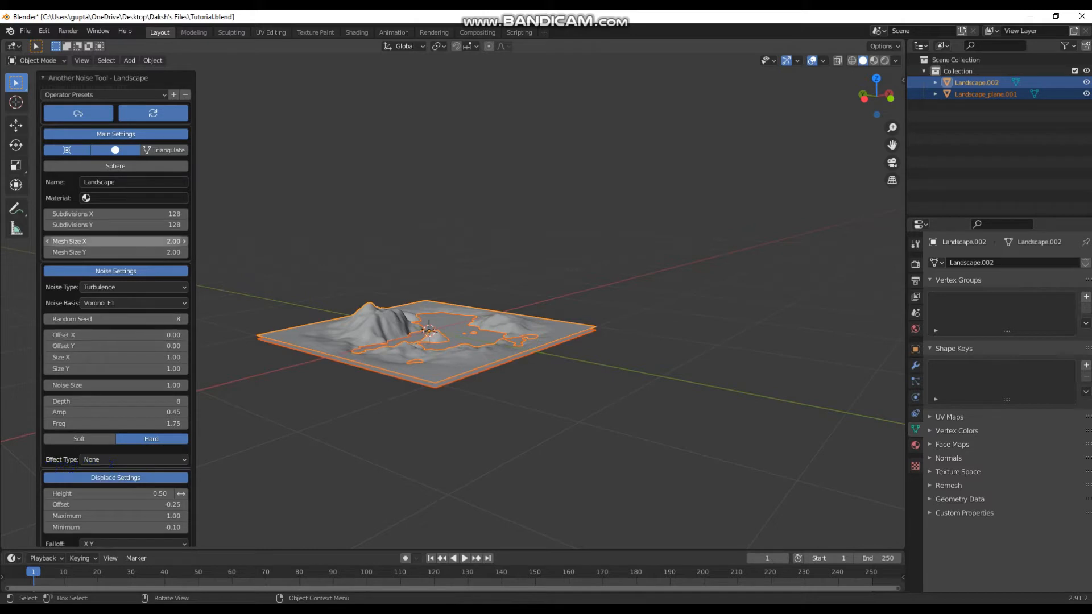
- Set the random seed in the landscape's noise settings to 2
scroll(114, 345, "down", 1)
scroll(113, 346, "down", 12)
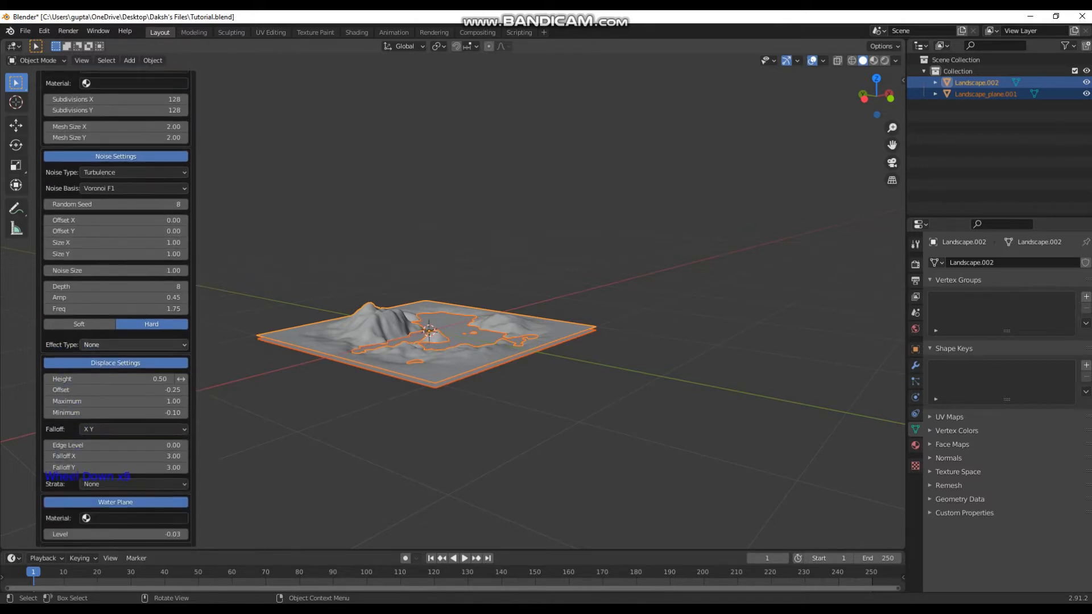
scroll(114, 335, "up", 8)
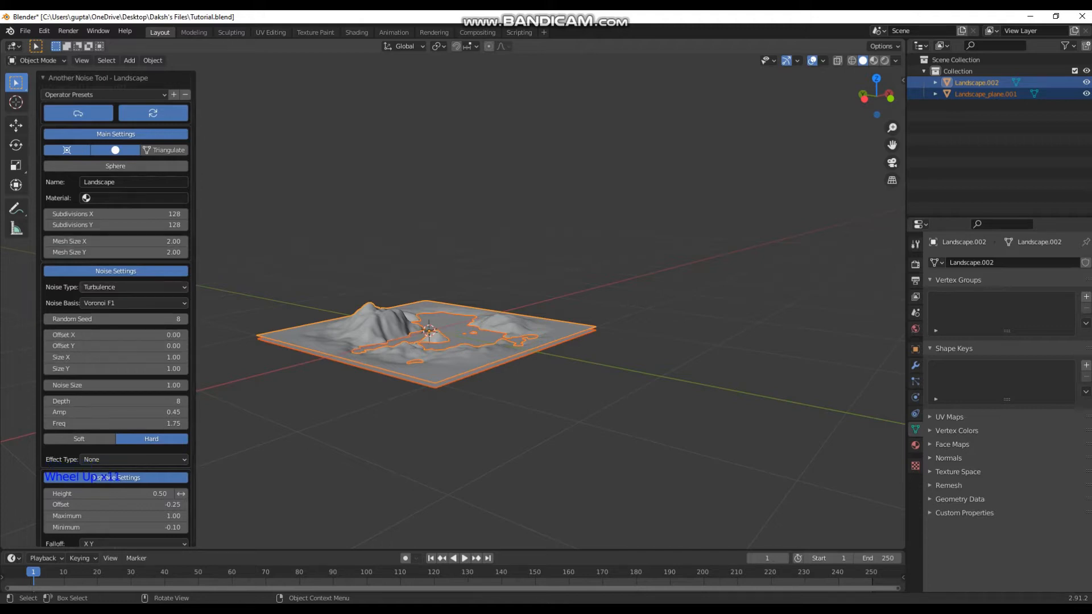
scroll(105, 478, "down", 5)
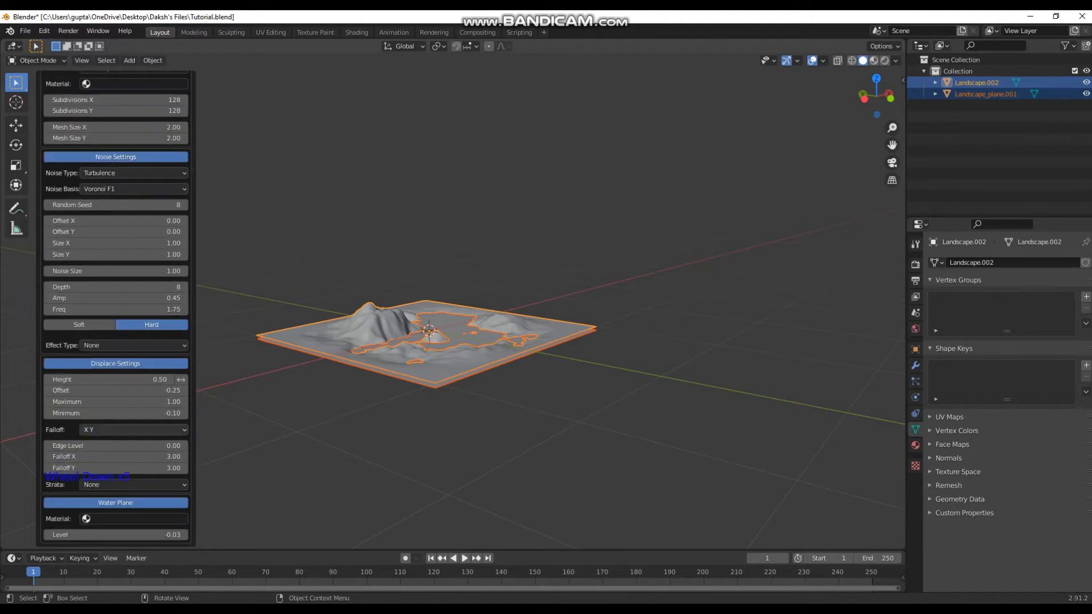
scroll(113, 380, "down", 3)
scroll(113, 276, "up", 2)
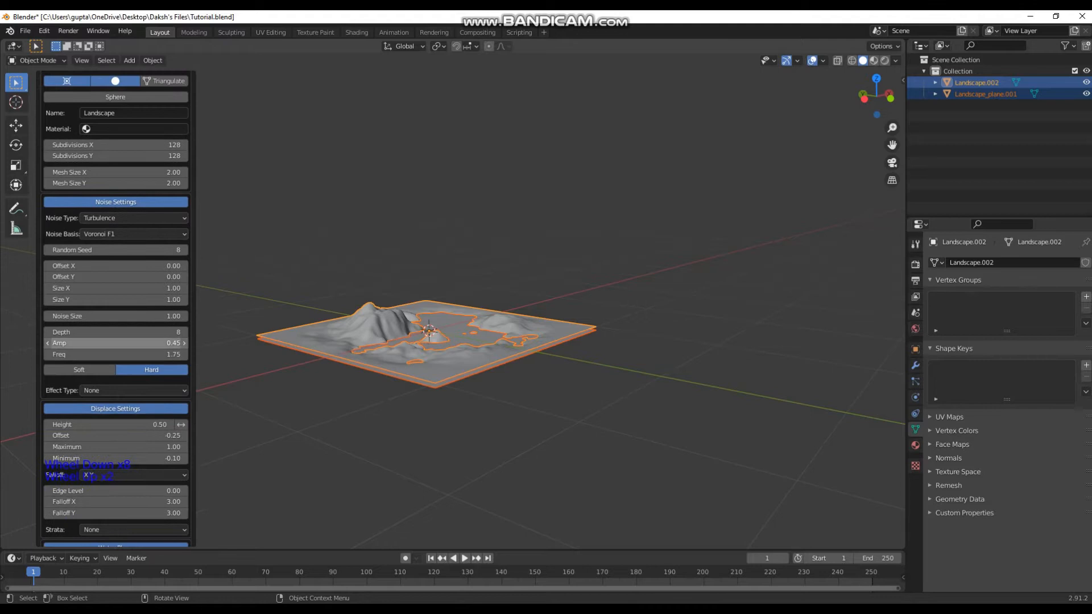
scroll(114, 284, "up", 2)
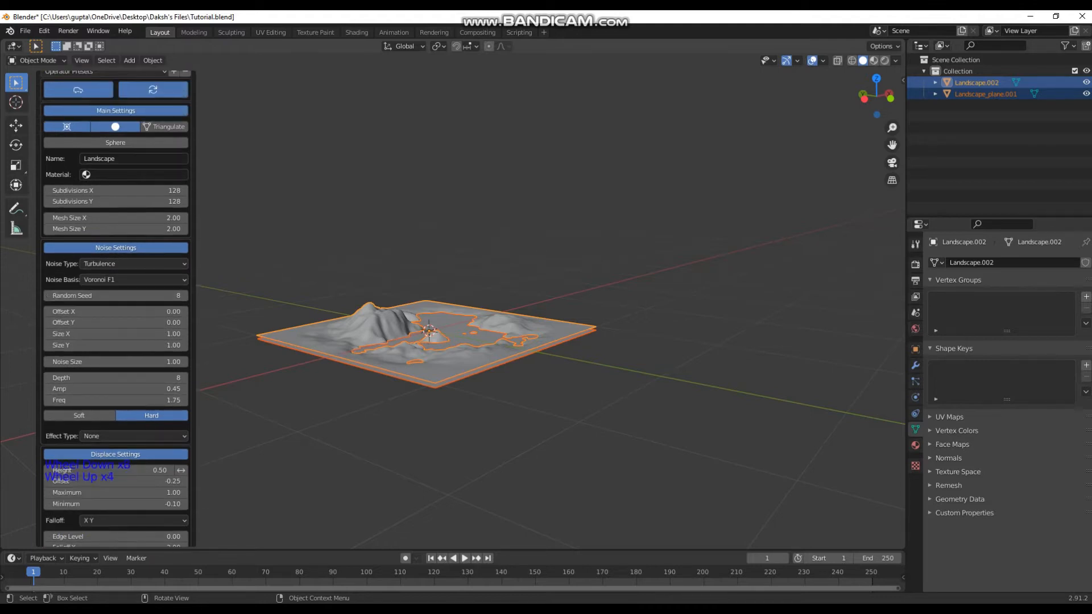
left_click(116, 295)
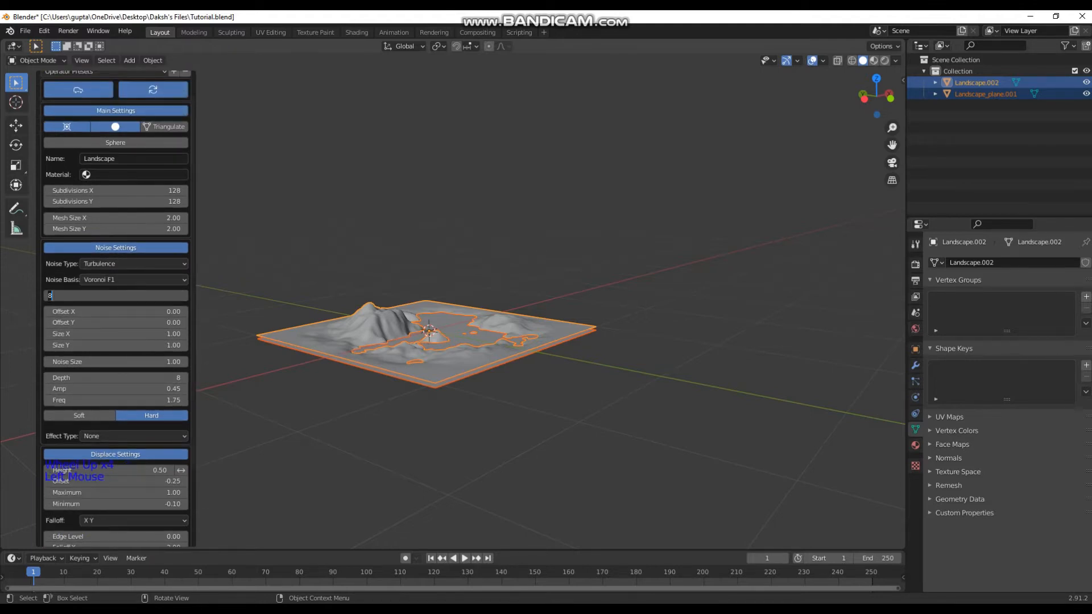
type("2")
key("Return")
- Examine the terrain's mountains and water areas from several angles, collapsing the landscape settings and clearing the selection
middle_click_drag(512, 341, 509, 372)
scroll(506, 347, "up", 3)
scroll(493, 353, "down", 4)
scroll(494, 353, "up", 2)
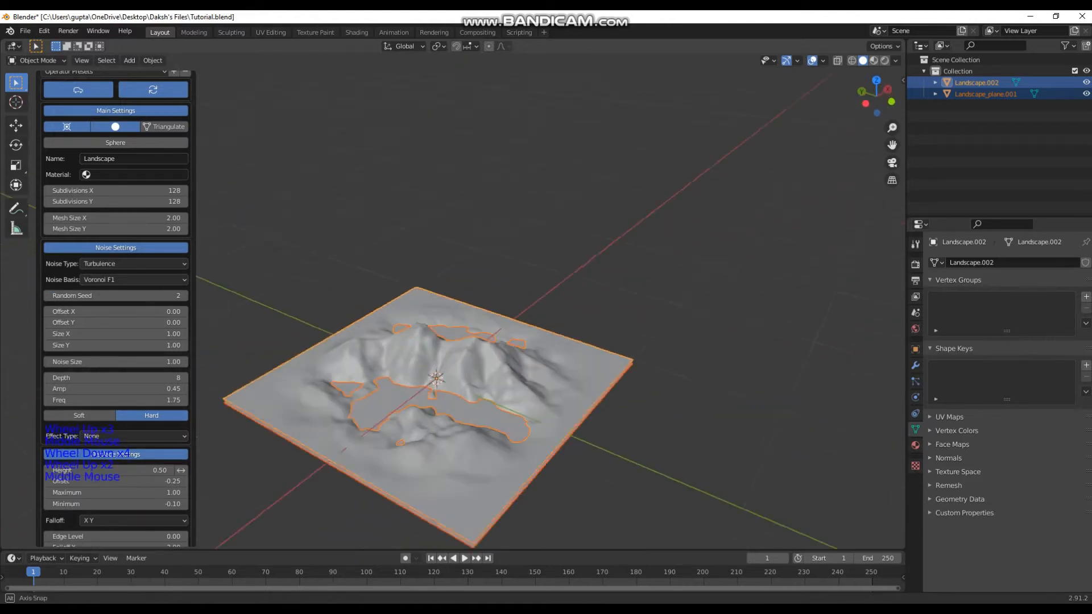
scroll(509, 372, "up", 2)
scroll(509, 373, "down", 4)
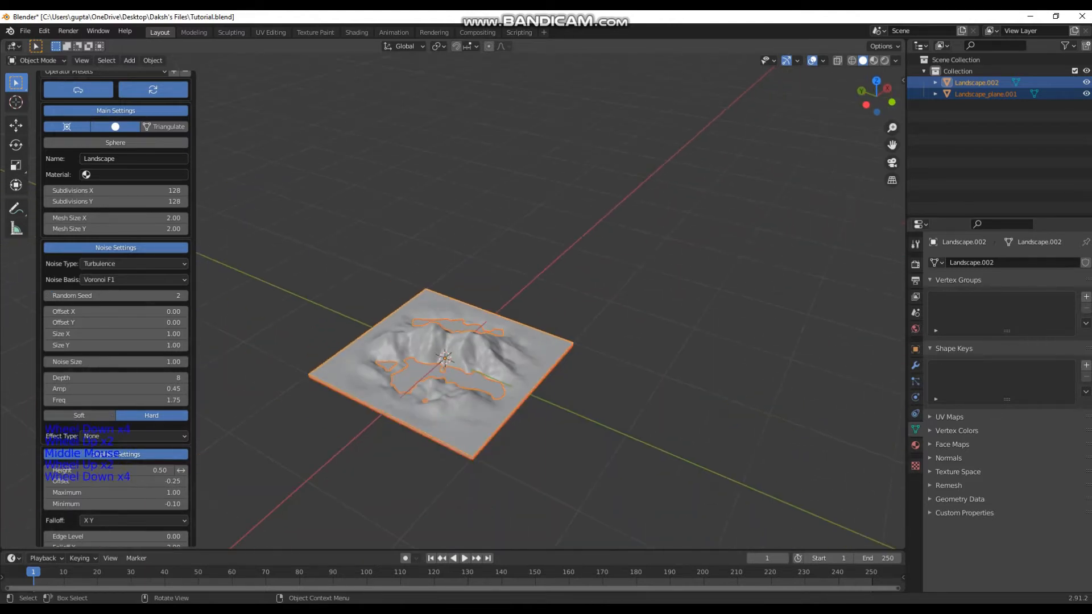
scroll(115, 284, "up", 3)
left_click(85, 78)
scroll(443, 364, "up", 3)
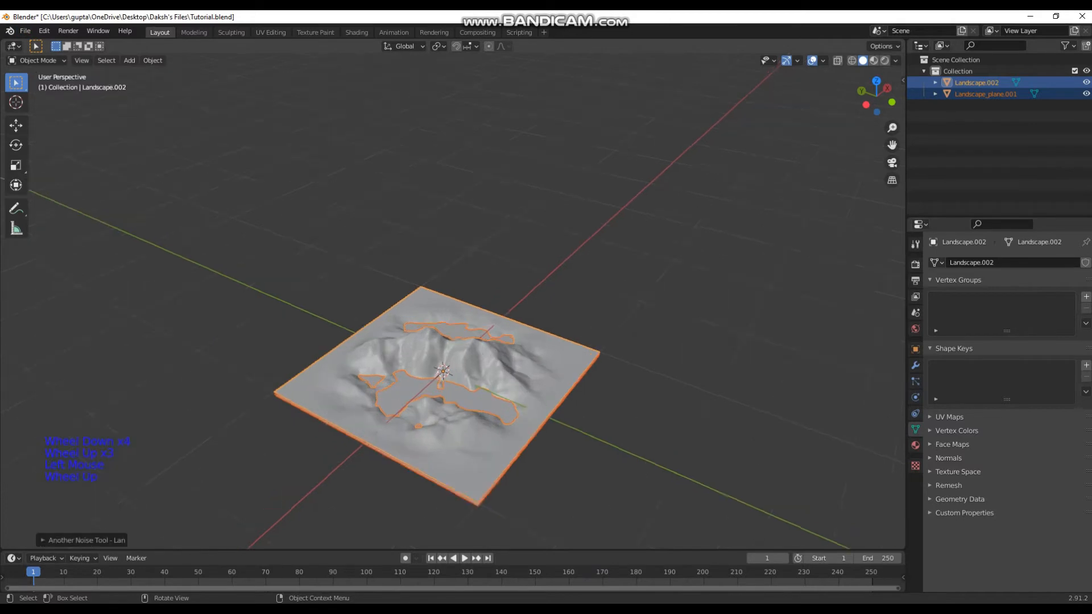
middle_click_drag(443, 363, 437, 341)
left_click(569, 239)
middle_click_drag(500, 318, 474, 298)
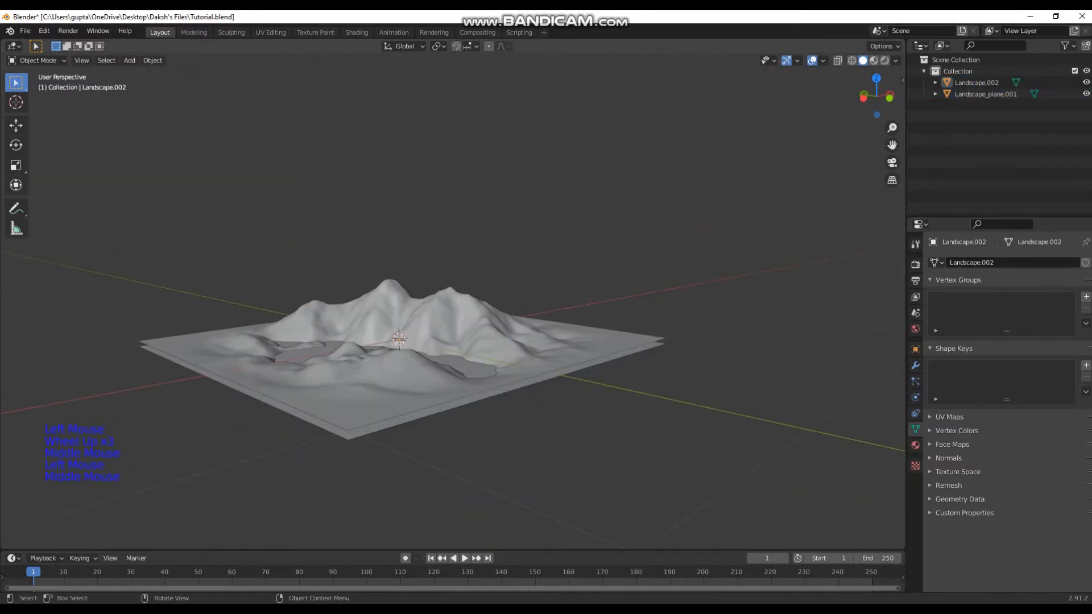
- Join the water plane into the landscape mesh so both form one object
left_click(449, 330)
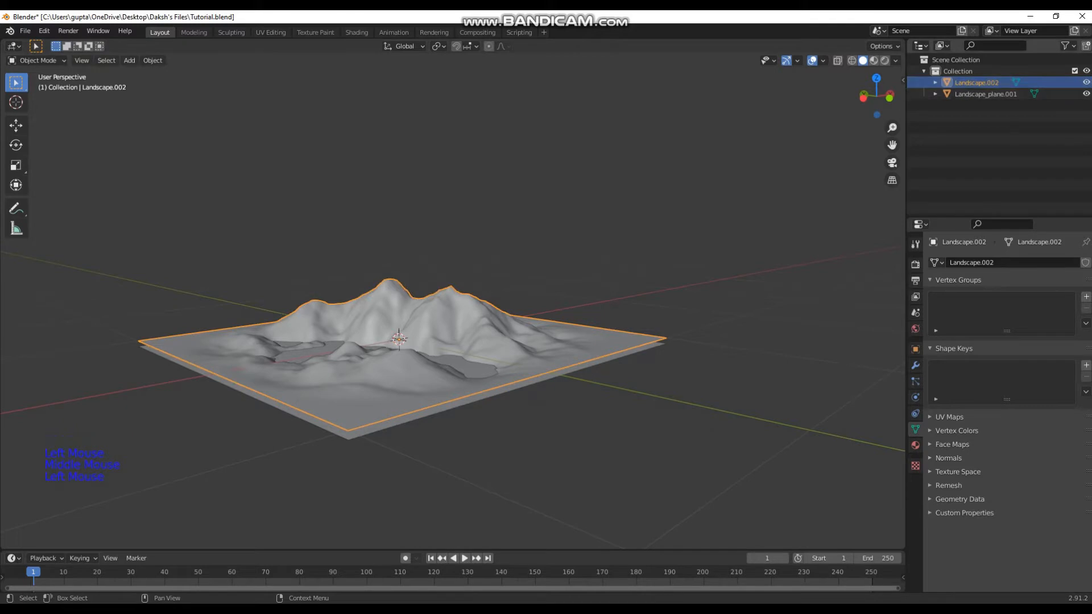
left_click(986, 94, "shift")
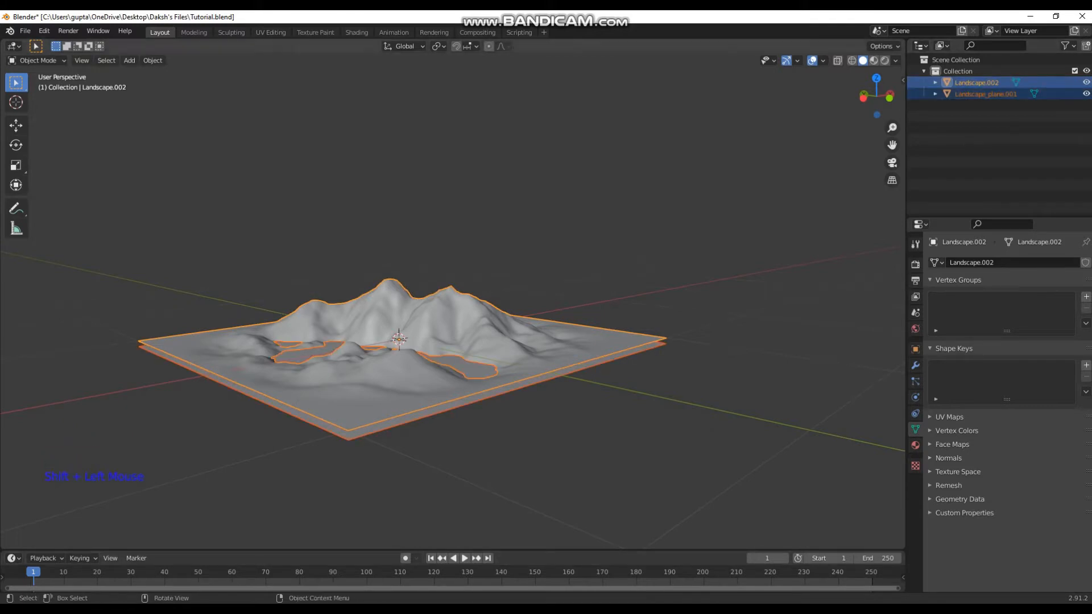
key("ctrl+j")
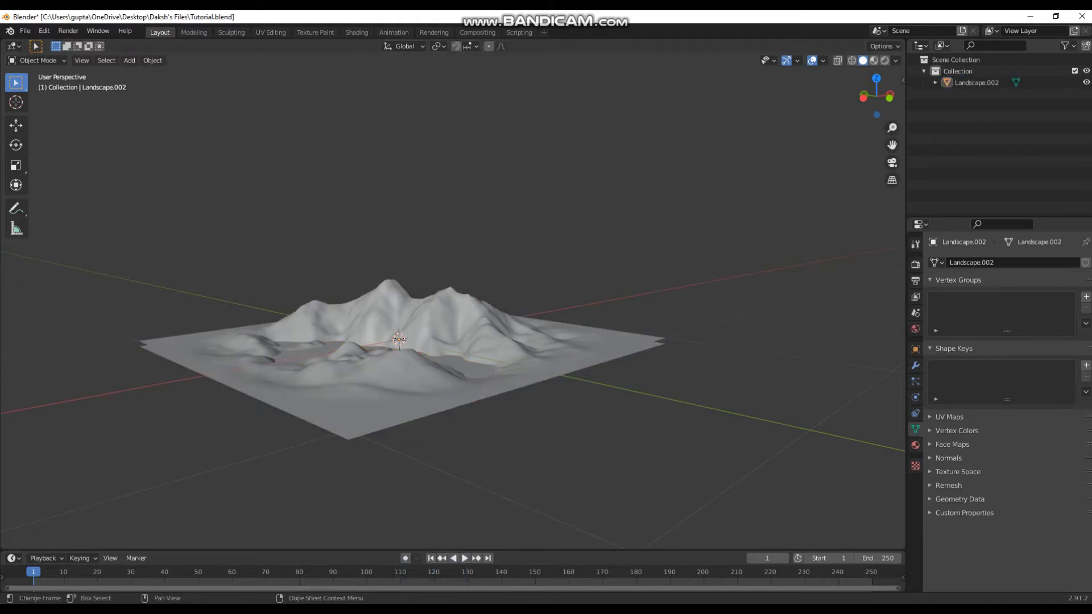
key("F12")
middle_click_drag(455, 318, 444, 364)
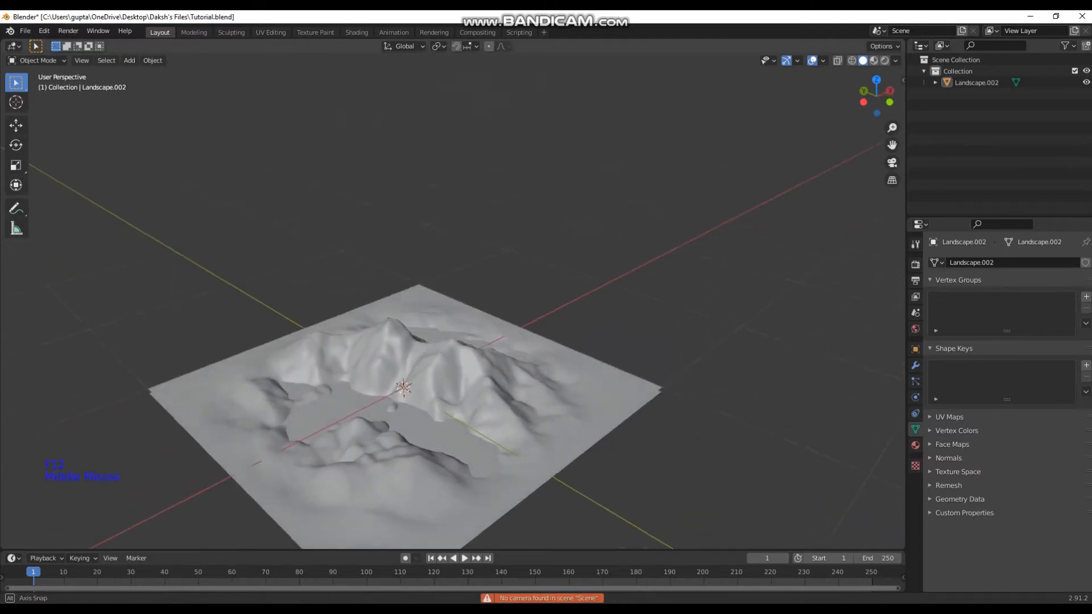
scroll(415, 370, "down", 4)
scroll(415, 369, "up", 3)
- Apply flat shading to the joined landscape object
left_click(415, 398)
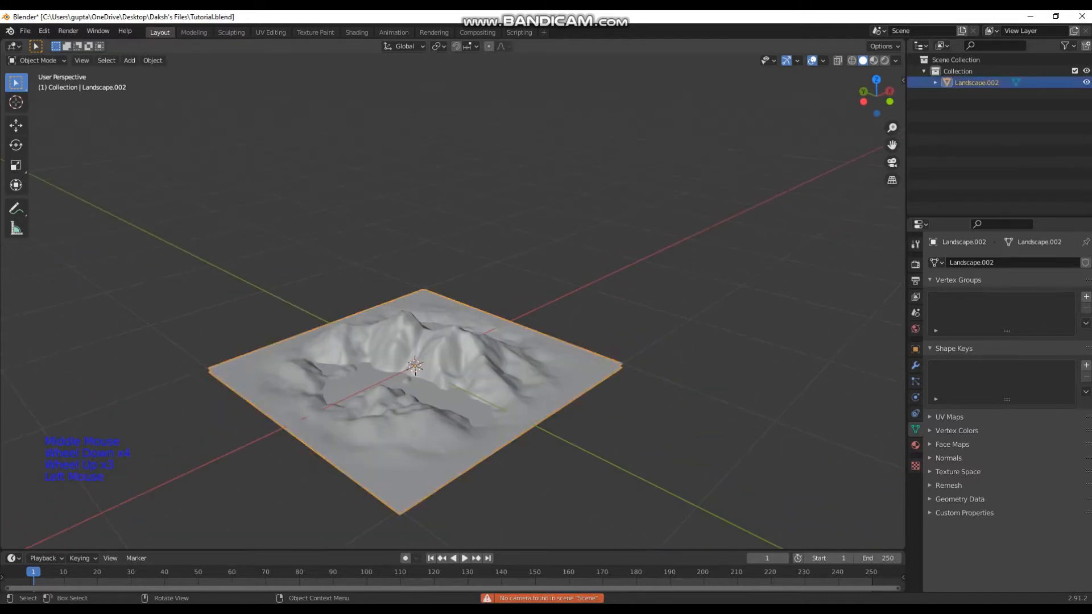
right_click(421, 358)
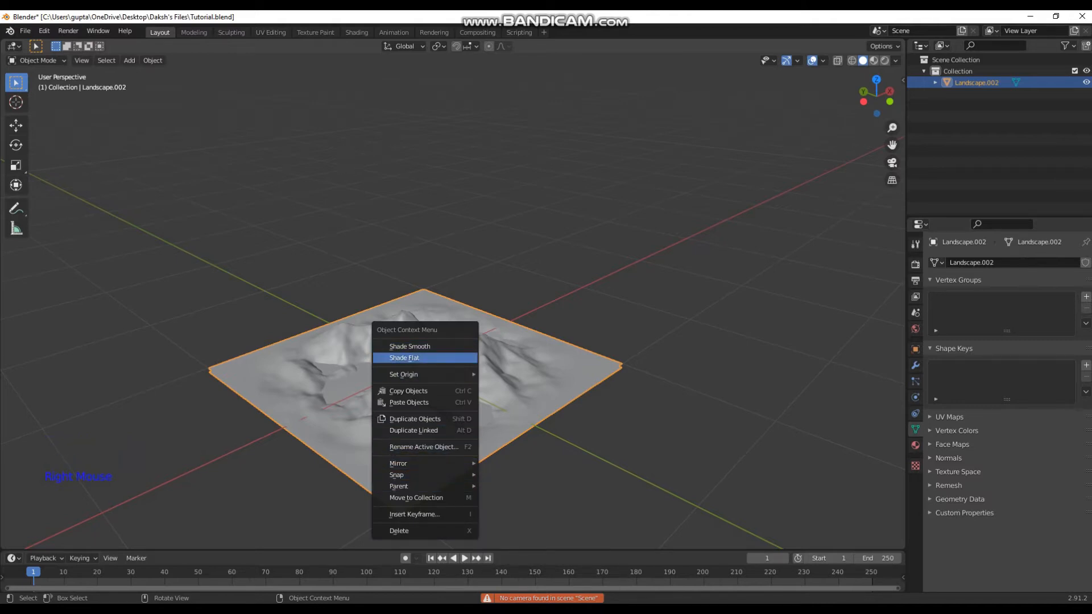
left_click(404, 358)
- Add a Decimate modifier to the landscape and set its ratio to 0.4
left_click(915, 366)
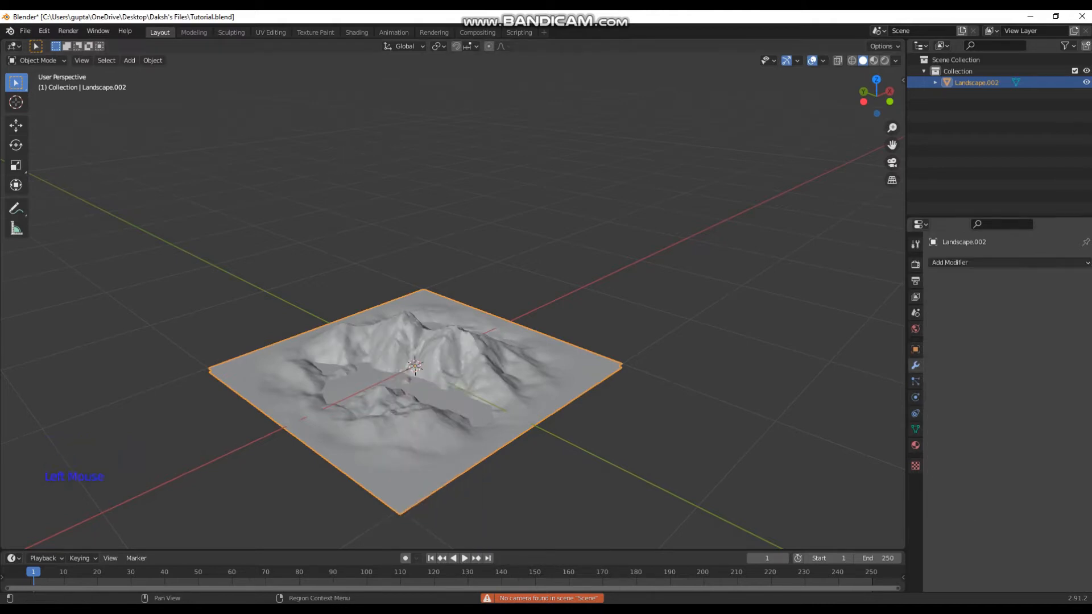
left_click(967, 262)
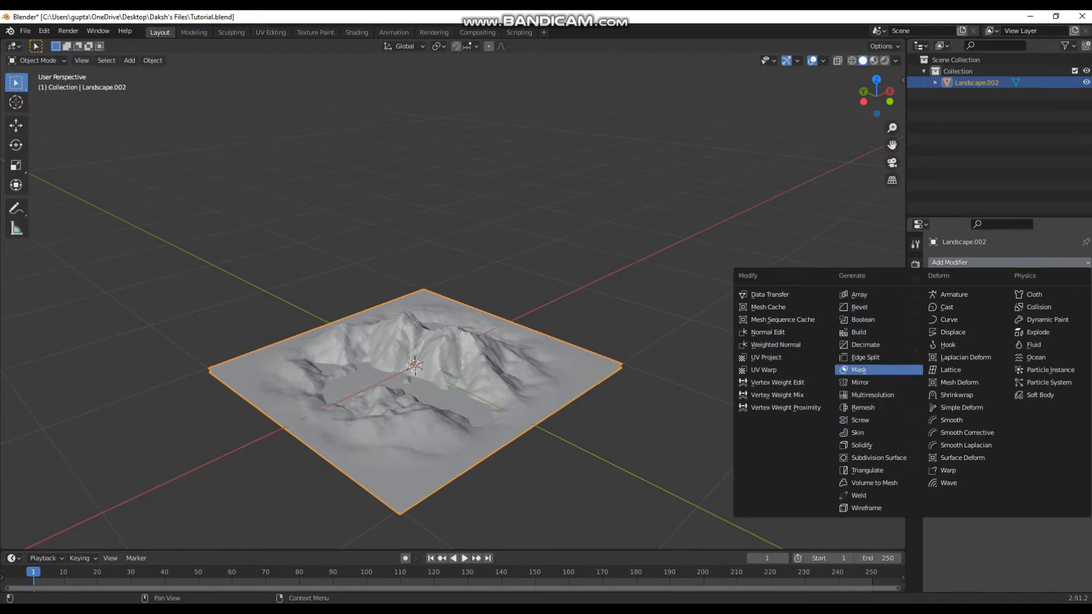
left_click(866, 344)
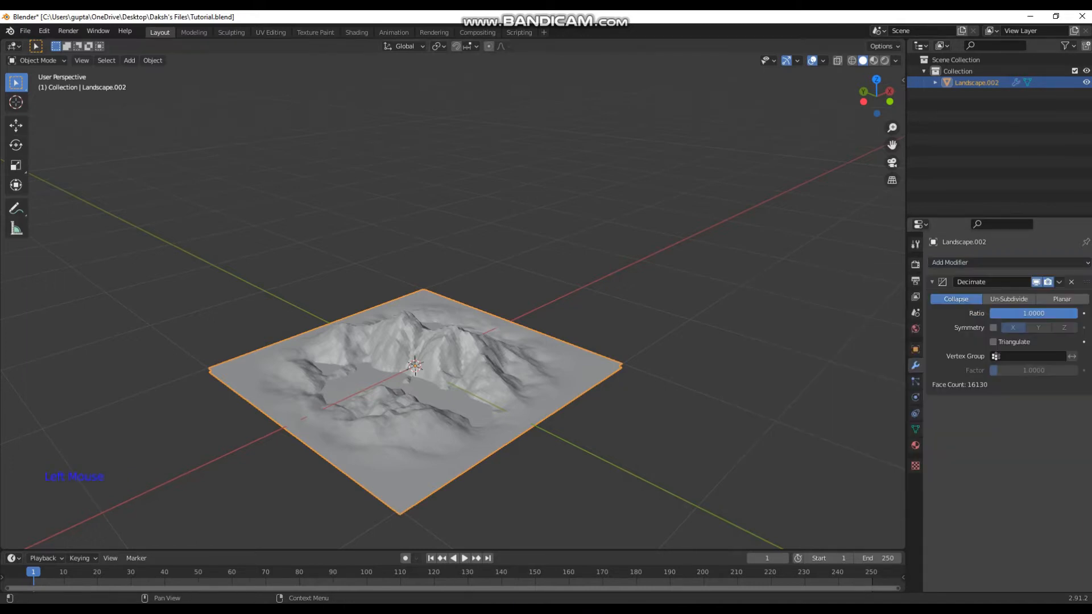
left_click(1033, 313)
type("0.")
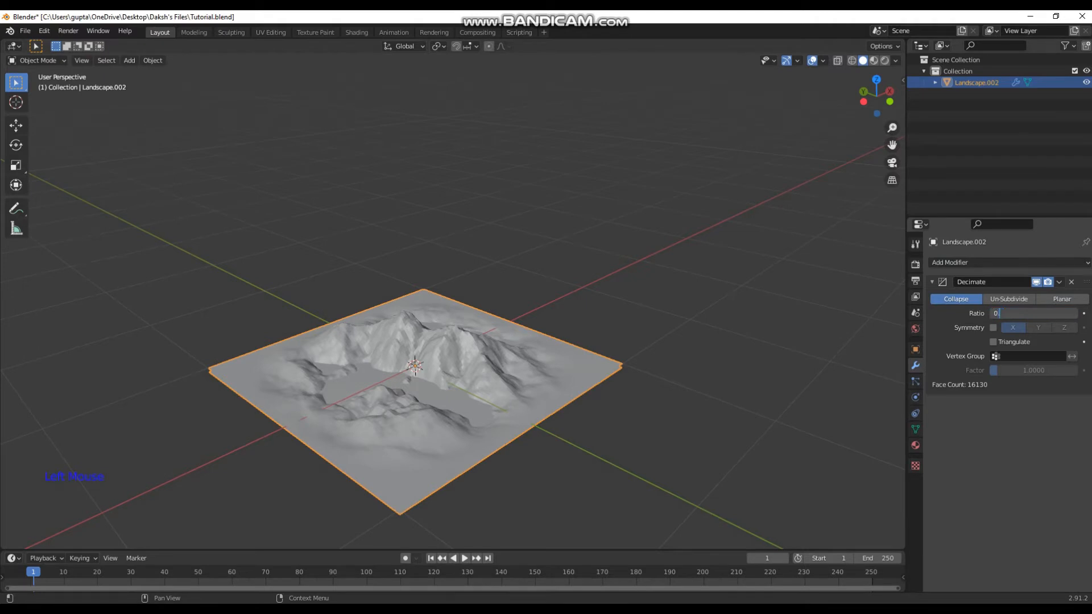
type("4")
key("Return")
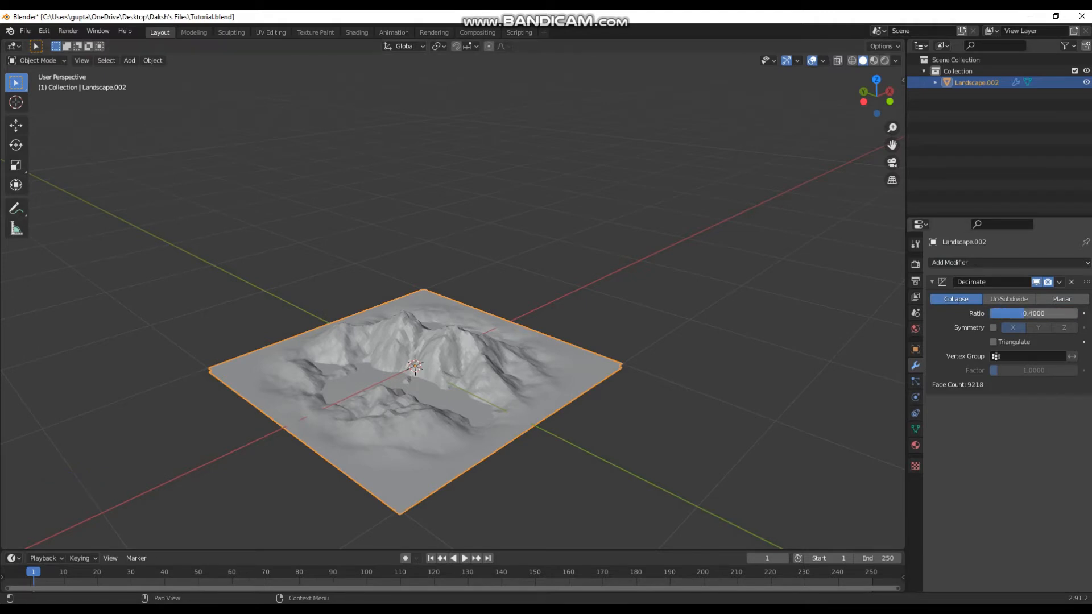
- Check the decimated terrain up close, and remove the Decimate modifier from the landscape
scroll(452, 296, "up", 3)
middle_click_drag(452, 341, 509, 349)
scroll(452, 296, "up", 2)
scroll(452, 342, "down", 2)
left_click(418, 338)
left_click(1071, 282)
scroll(551, 324, "down", 2)
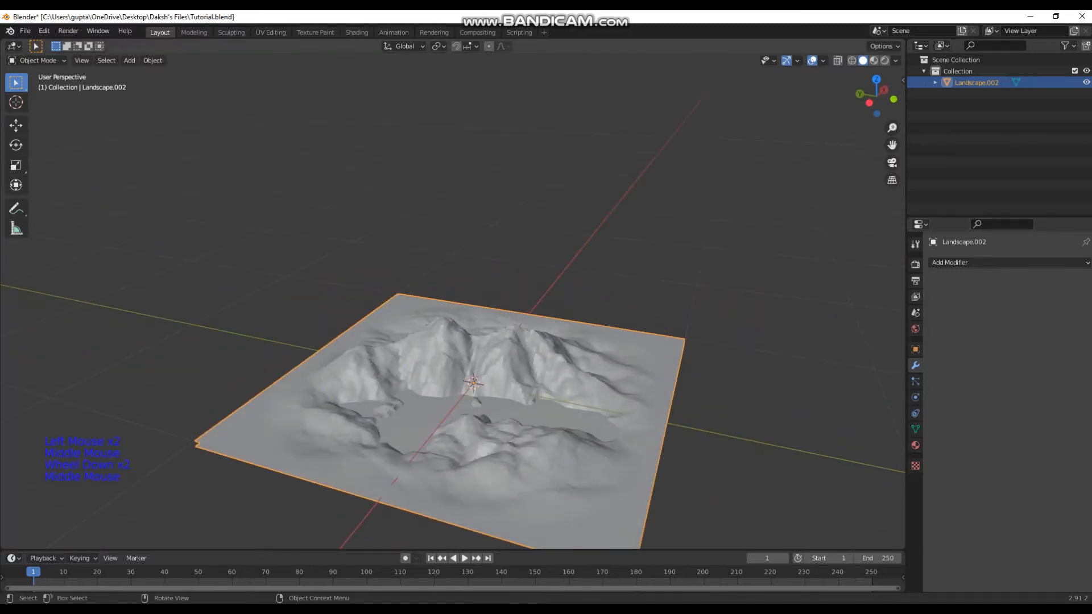
- Add a fresh Decimate modifier to the landscape with a ratio of 0.04 and inspect the low-poly terrain
left_click(967, 263)
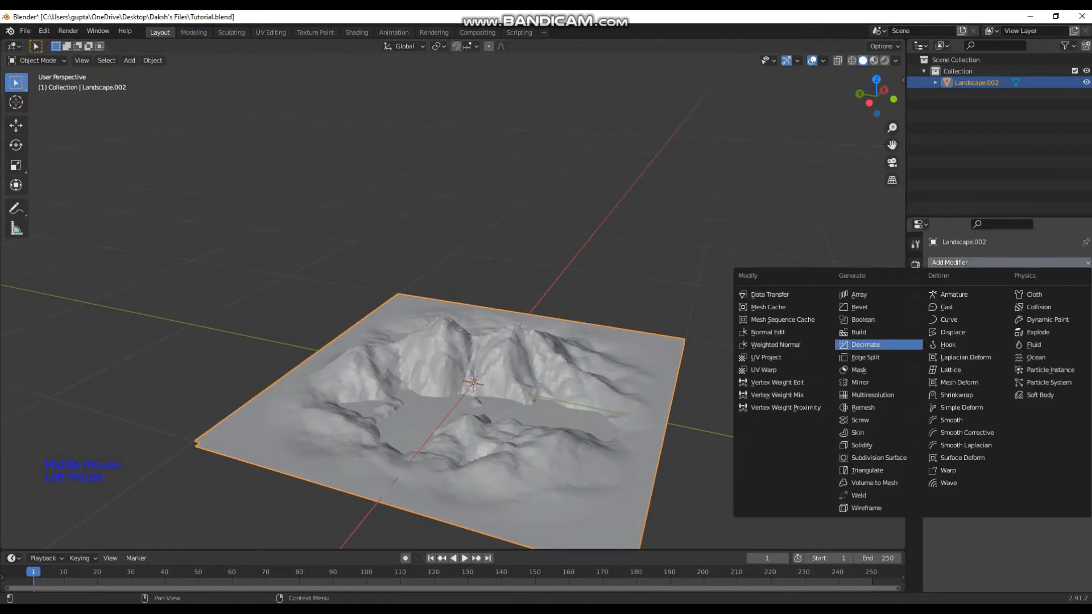
left_click(865, 344)
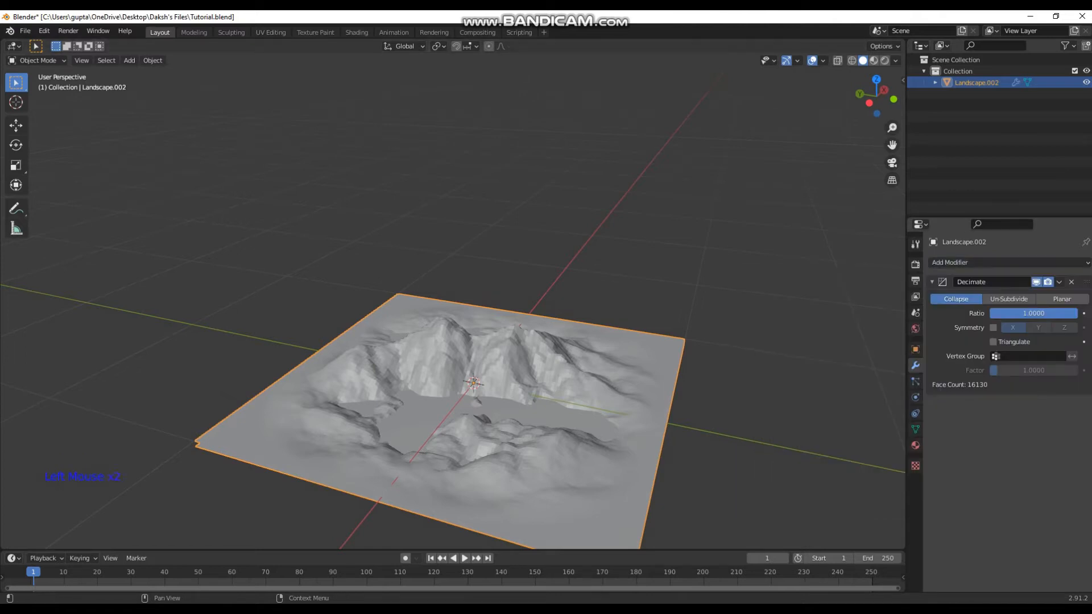
left_click(1033, 313)
type("0.04")
key("Return")
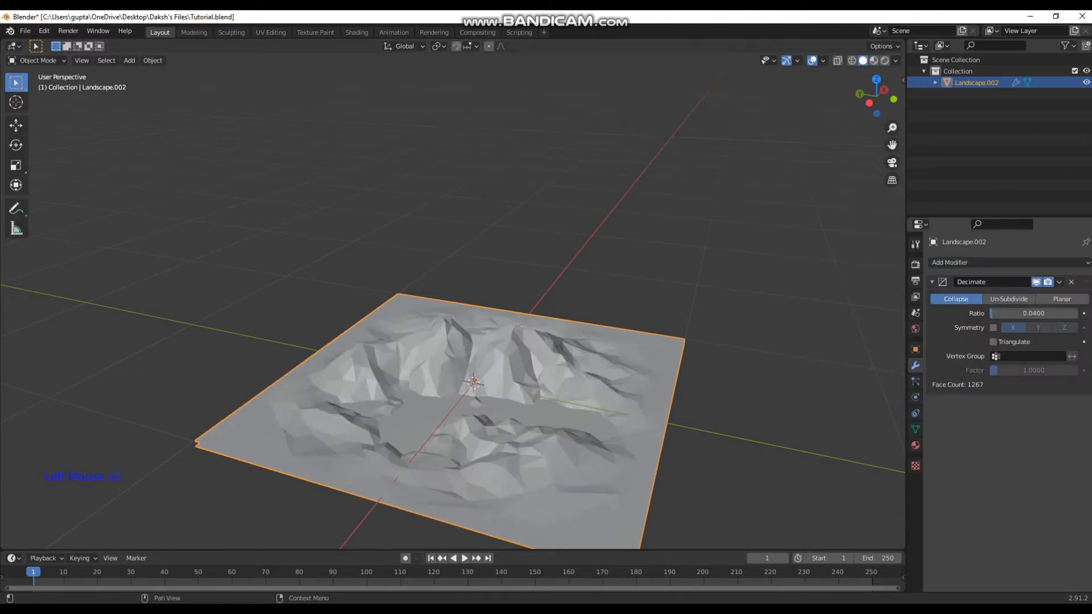
middle_click_drag(453, 302, 428, 298)
scroll(455, 302, "up", 2)
left_click(445, 280)
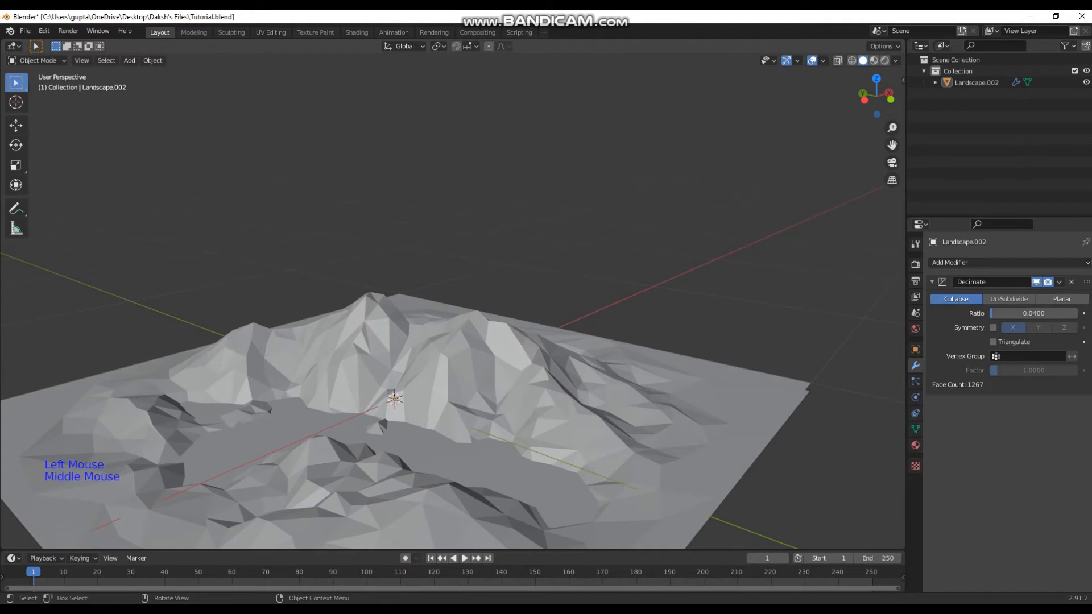
- Apply the Decimate modifier to the landscape mesh and save the file
left_click(428, 299)
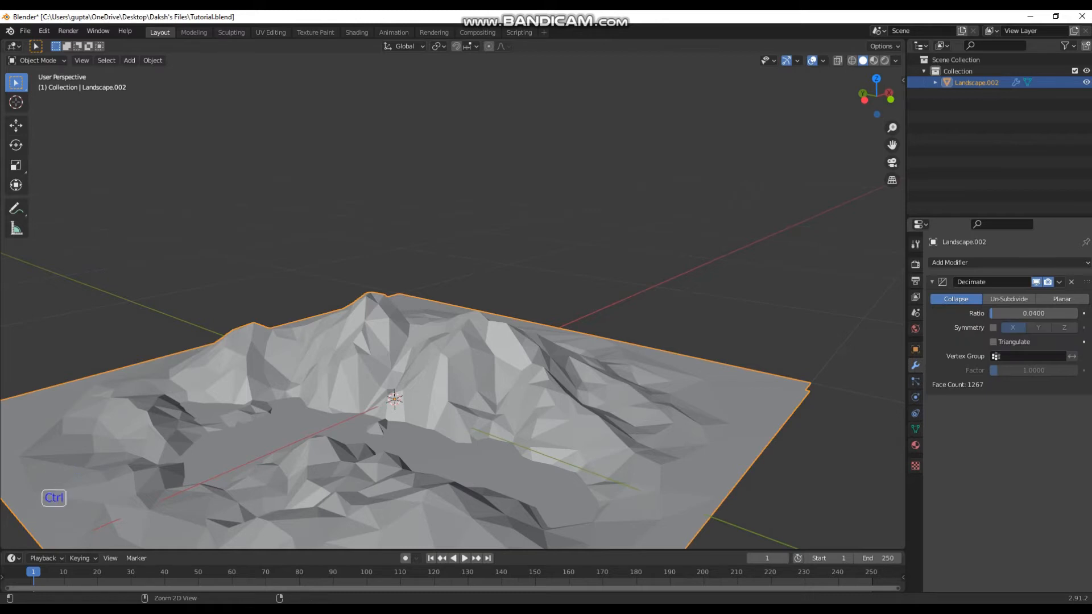
key("ctrl+a")
middle_click_drag(455, 284, 455, 324)
key("ctrl+s")
scroll(489, 287, "down", 3)
scroll(455, 352, "up", 3)
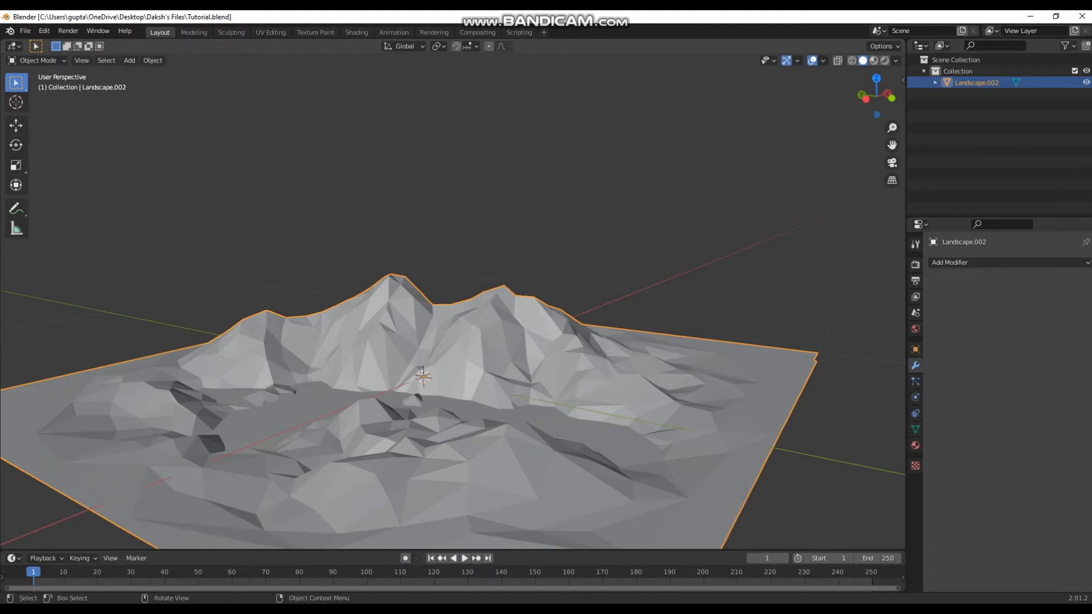
- Enter Edit Mode on the landscape and clear the selection of its faces
key("Tab")
scroll(455, 342, "down", 4)
middle_click_drag(455, 341, 403, 307)
scroll(455, 341, "up", 1)
scroll(455, 341, "up", 3)
scroll(466, 341, "down", 3)
scroll(455, 341, "up", 1)
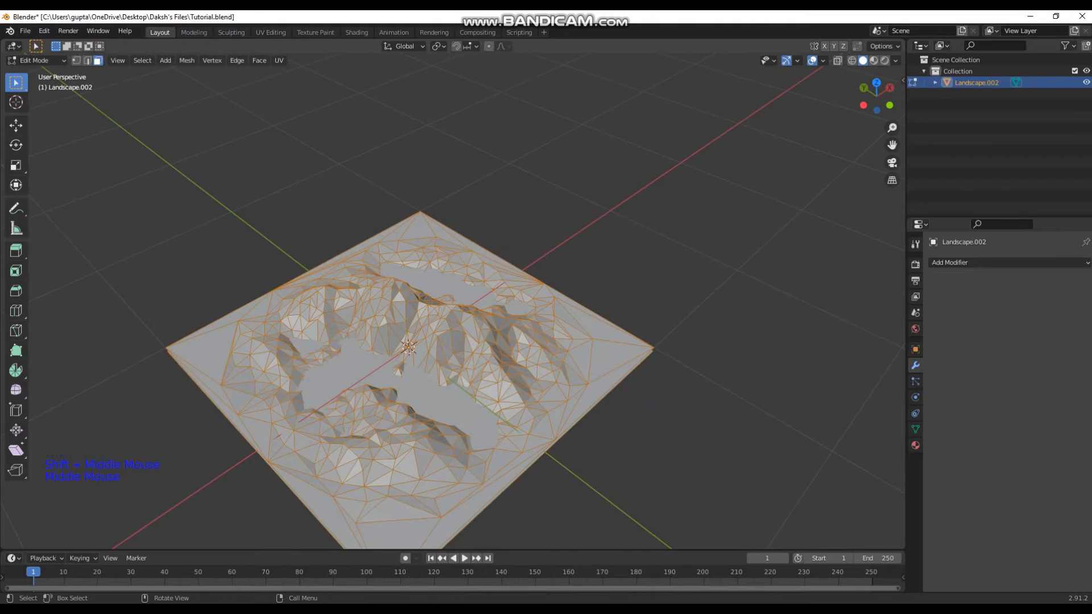
key("c")
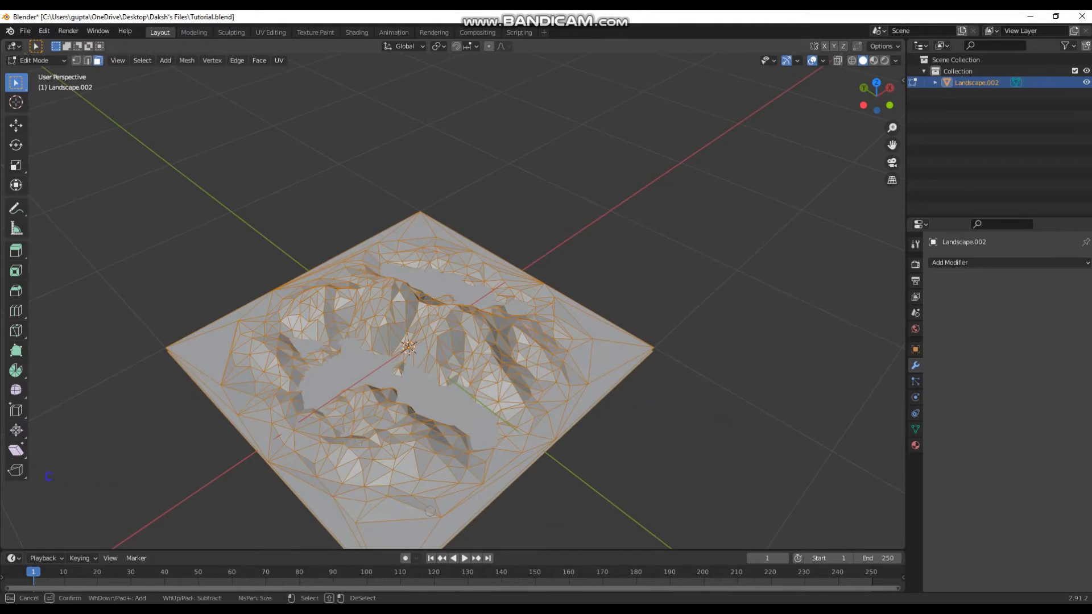
left_click(204, 442)
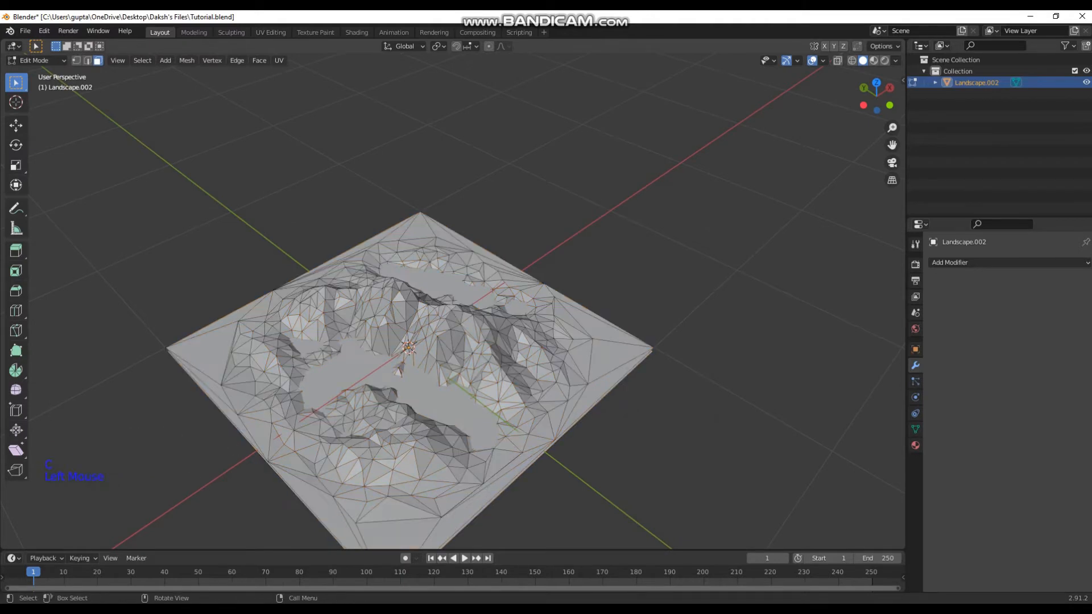
- Circle-select the flat ground faces along all four borders of the landscape
key("c")
mouse_move(455, 506)
left_mouse_down()
mouse_move(392, 521)
mouse_move(490, 498)
left_mouse_up()
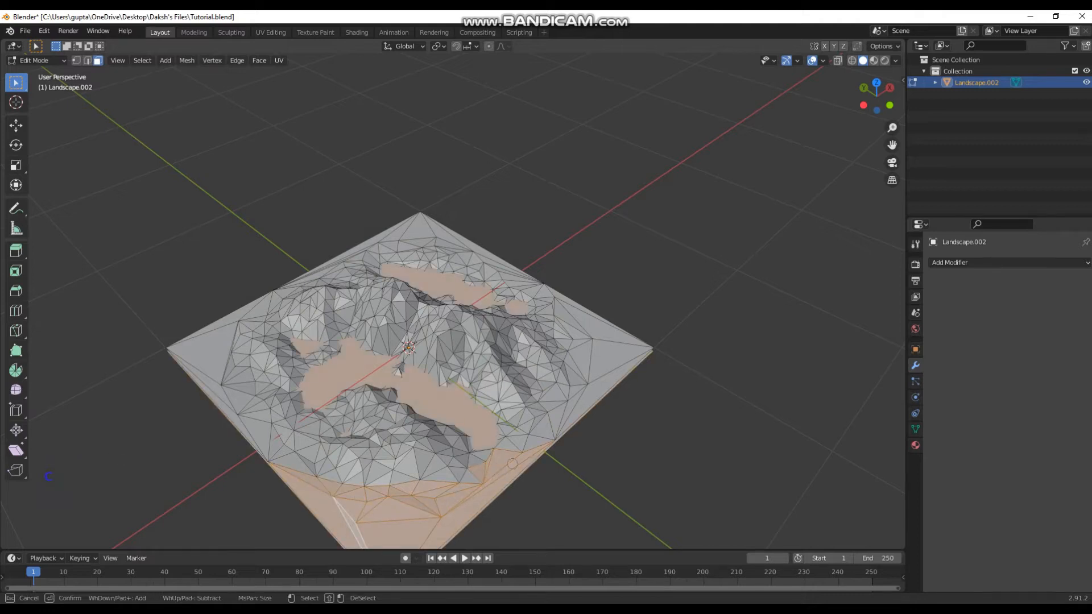
left_click_drag(625, 347, 544, 279)
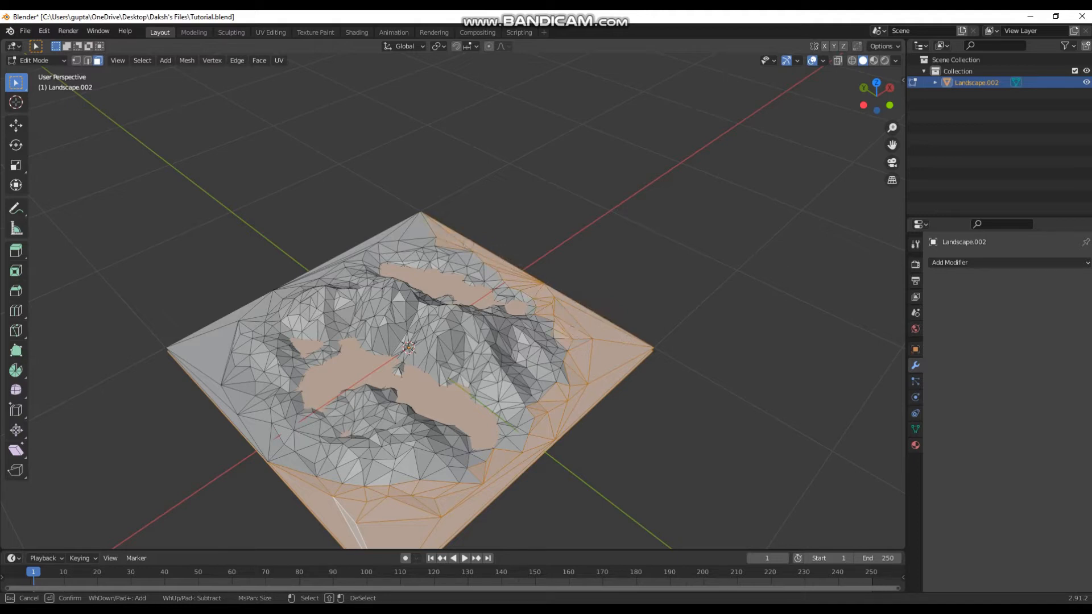
left_click_drag(280, 287, 418, 225)
left_click_drag(345, 250, 273, 292)
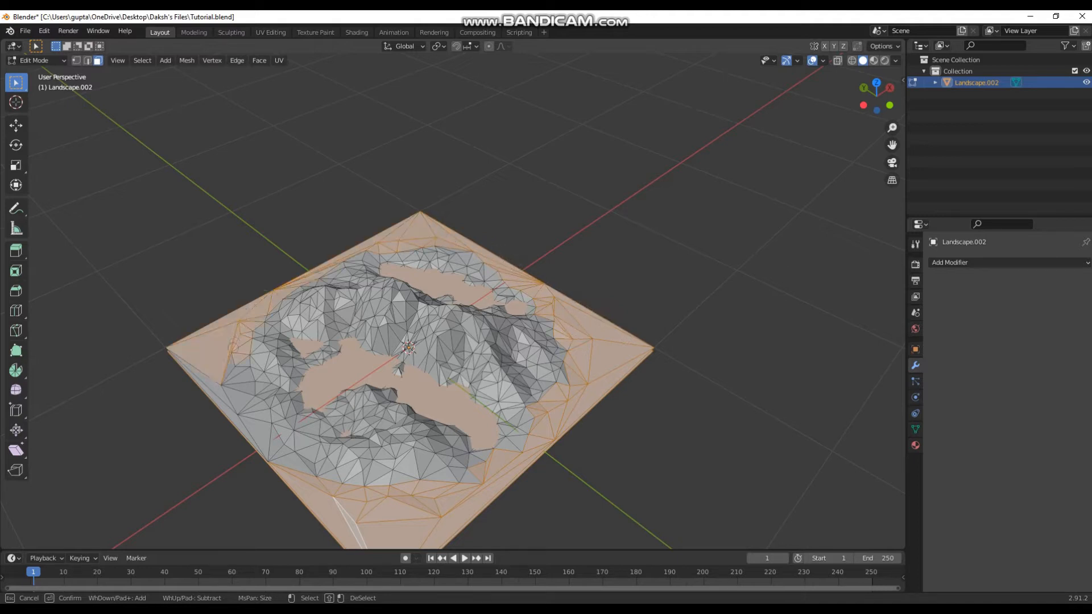
left_click_drag(232, 346, 240, 415)
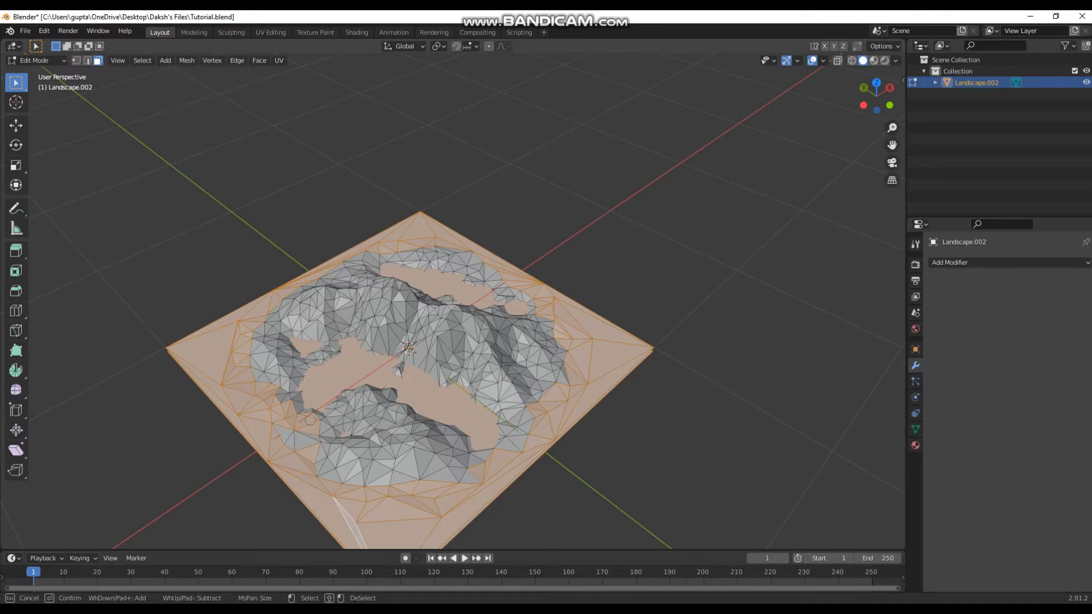
- Add the low hill faces around the near end of the main lake to the selection
middle_click_drag(310, 420, 393, 349)
key("c")
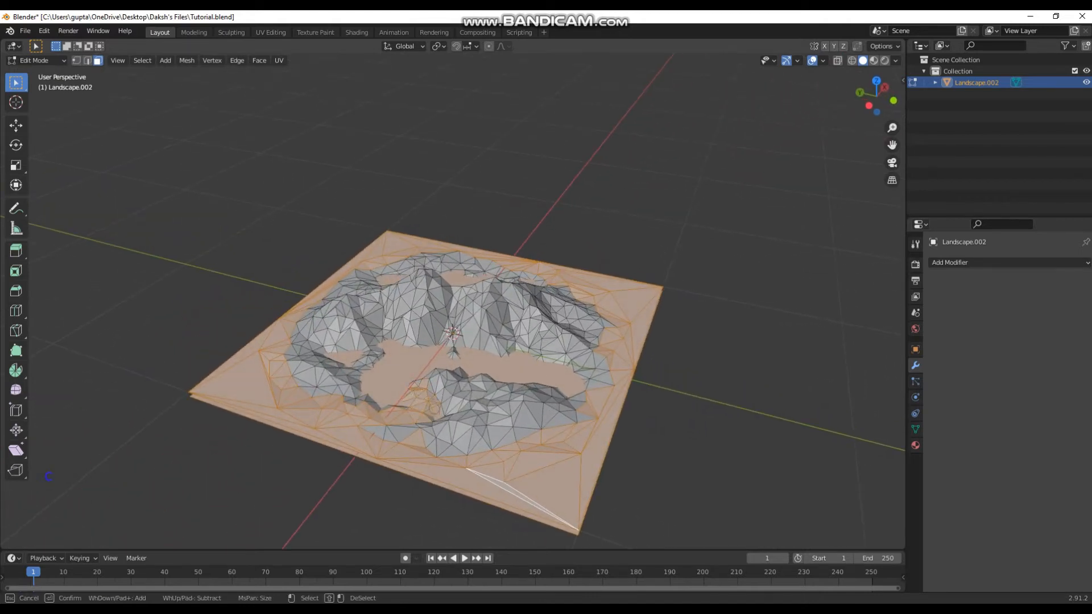
mouse_move(375, 406)
left_mouse_down()
mouse_move(304, 376)
mouse_move(289, 346)
mouse_move(356, 380)
mouse_move(379, 355)
left_mouse_up()
key("Escape")
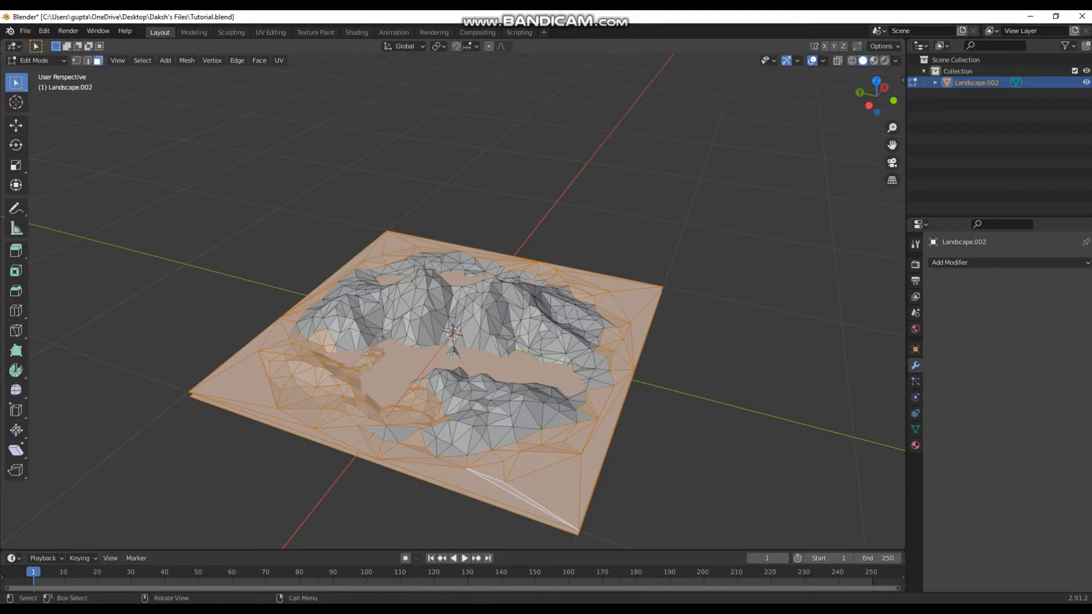
- Deselect the water faces and the mountain faces picked up along the lake's shore
key("c")
left_click(336, 353, "shift")
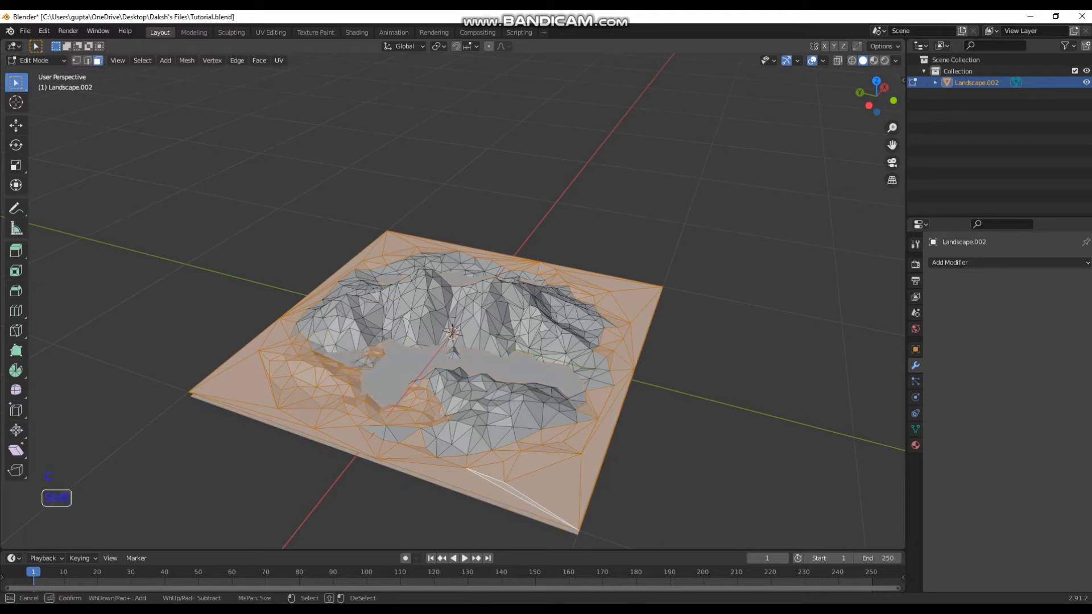
left_click_drag(322, 341, 372, 351, "shift")
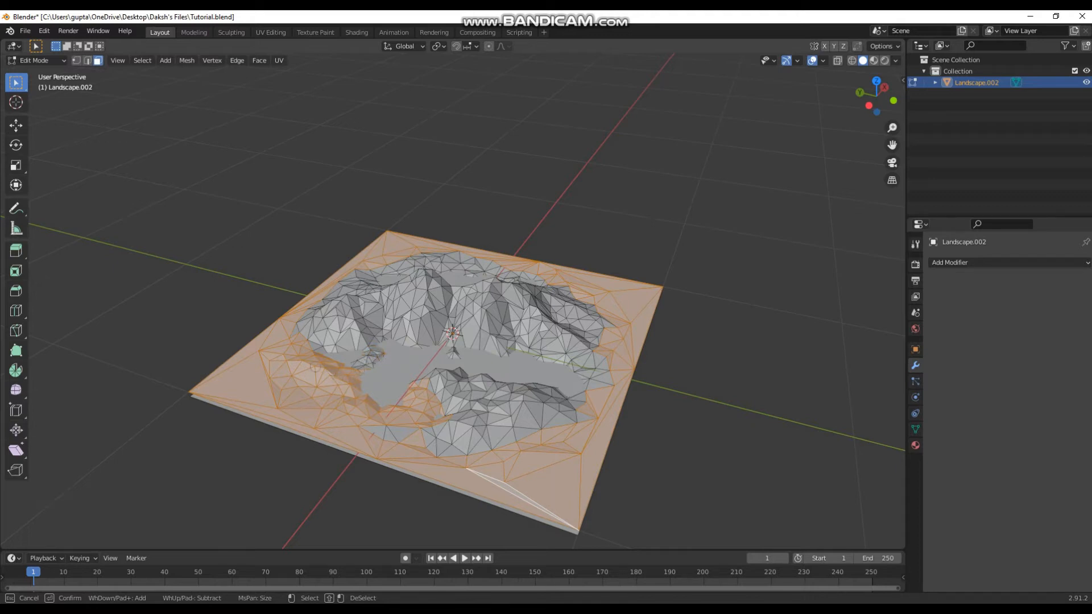
right_click(301, 348)
- Add the low foothill faces behind the main mountain range to the circle selection
mouse_move(301, 348)
middle_mouse_down()
mouse_move(488, 401)
mouse_move(481, 343)
middle_mouse_up()
key("c")
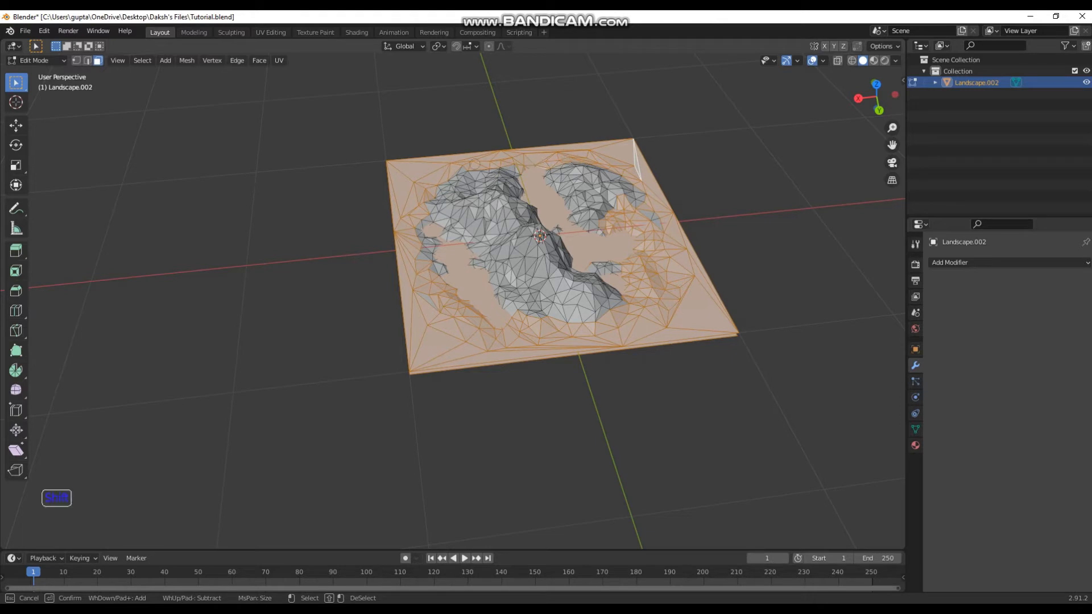
right_click(427, 208)
middle_click_drag(427, 208, 347, 226)
key("c")
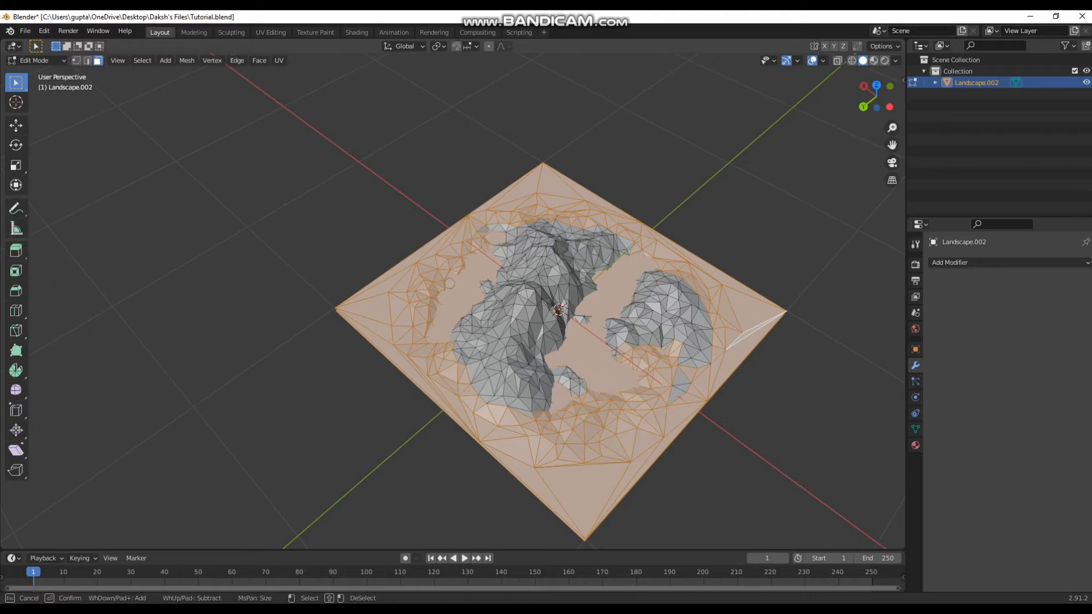
right_click(511, 225)
- Add the lower slope faces at the end of the main mountain range to the selection
scroll(510, 225, "up", 1)
middle_click_drag(534, 230, 663, 234)
scroll(663, 233, "down", 3)
middle_click_drag(483, 233, 546, 211)
scroll(517, 216, "up", 2)
key("c")
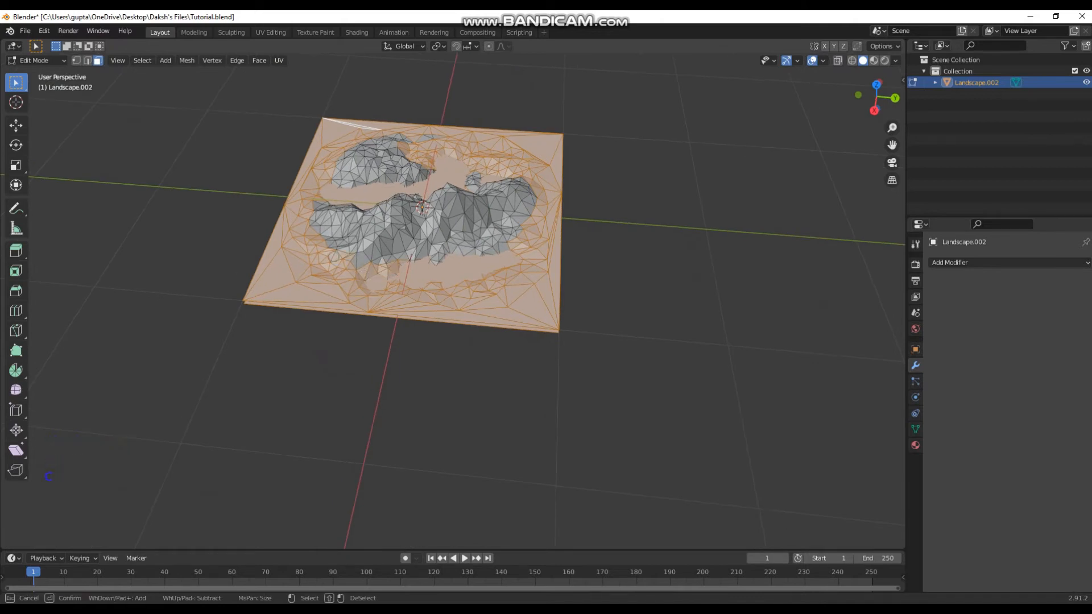
mouse_move(334, 257)
left_mouse_down()
mouse_move(318, 227)
mouse_move(336, 245)
left_mouse_up()
right_click(326, 232)
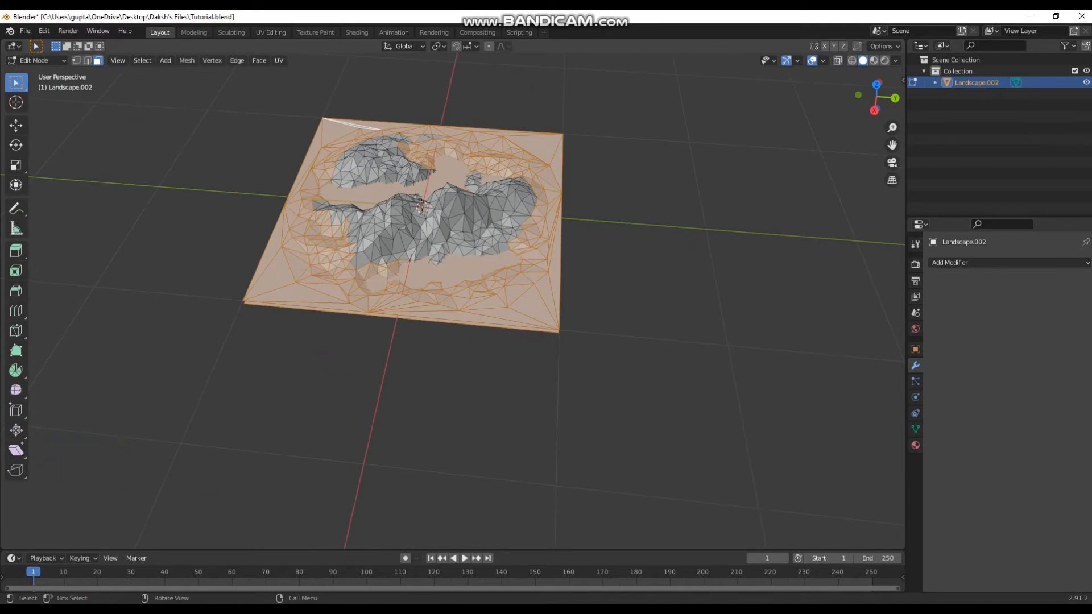
- Create a new material for the landscape and give it a dark green base color
mouse_move(326, 231)
middle_mouse_down()
mouse_move(515, 230)
mouse_move(460, 202)
mouse_move(378, 223)
middle_mouse_up()
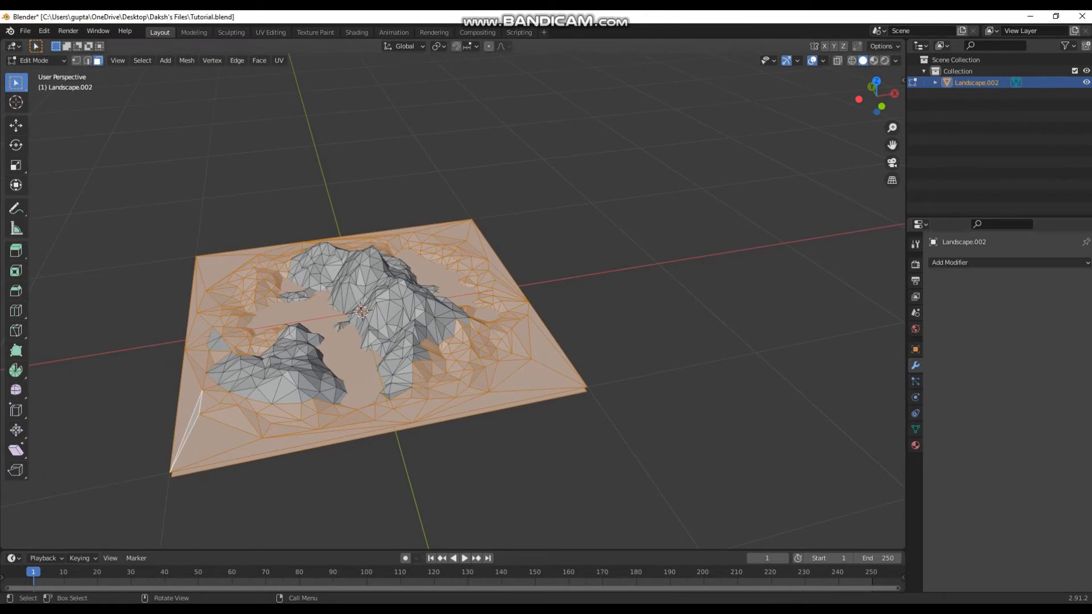
left_click(914, 445)
left_click(991, 313)
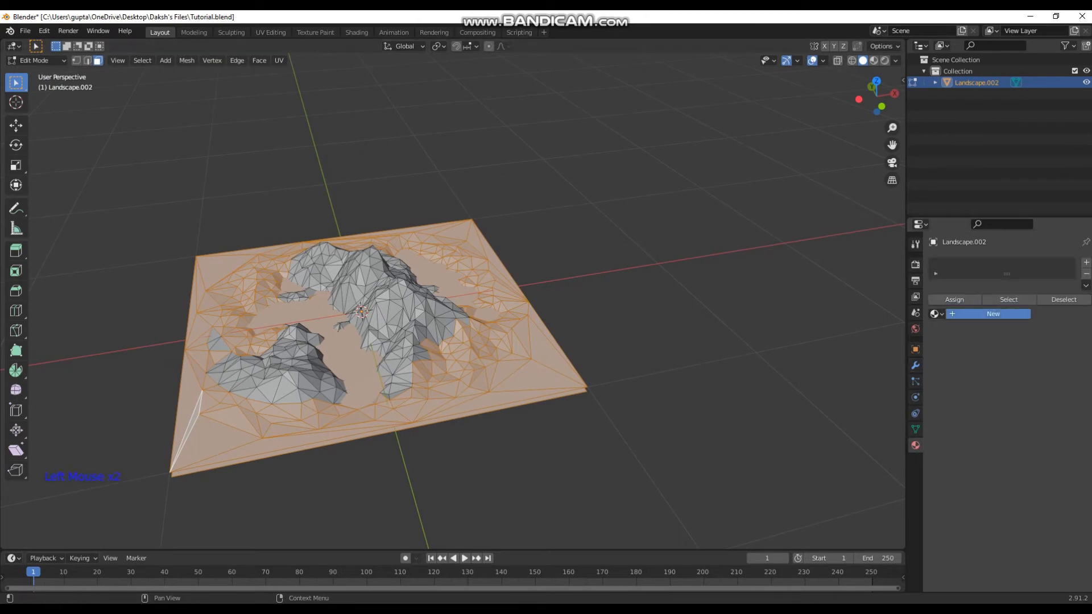
left_click(1039, 411)
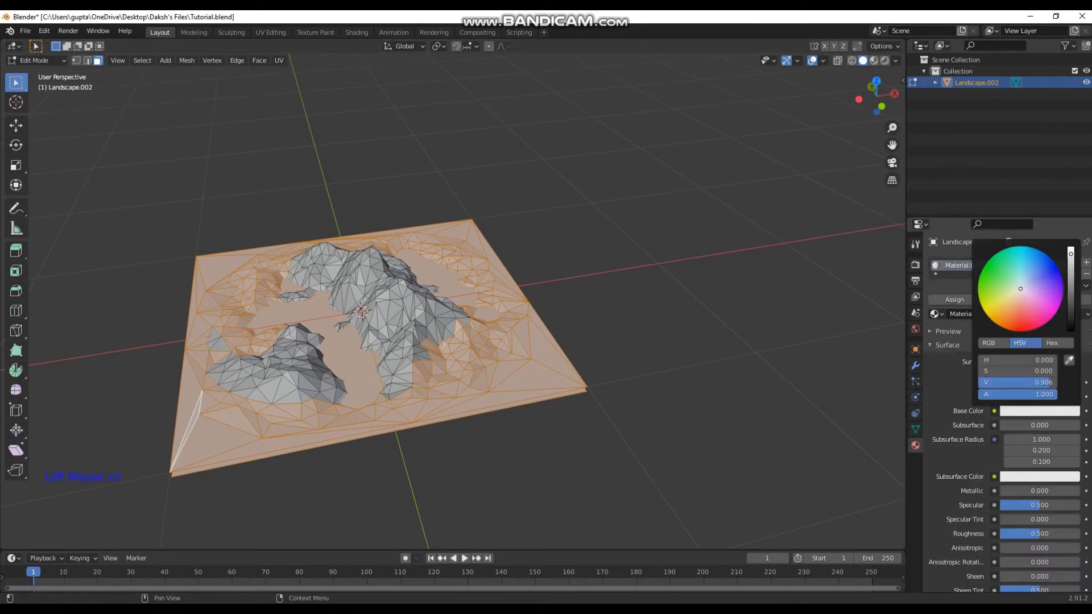
left_click_drag(1071, 253, 1070, 282)
left_click(979, 276)
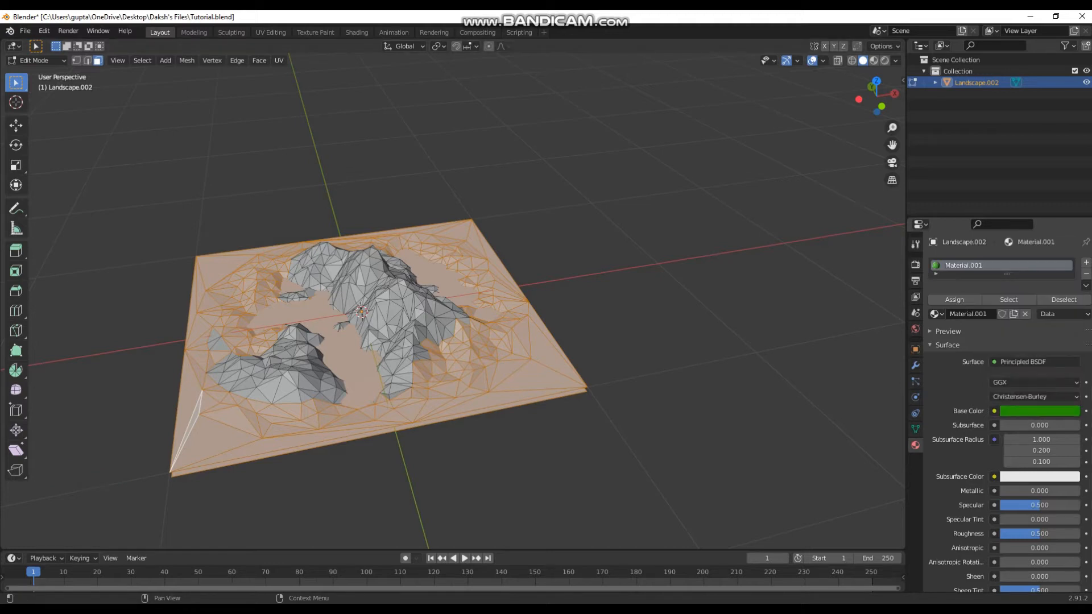
- Assign the green material to the selected ground faces and view the landscape in Object Mode with Material Preview shading
left_click(955, 300)
left_click(873, 60)
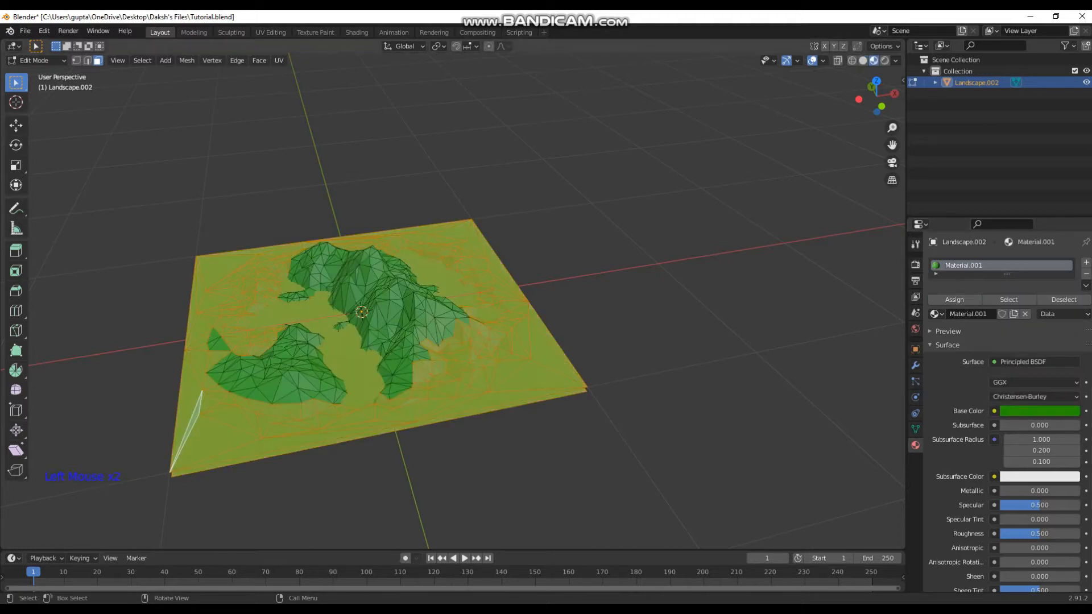
key("Tab")
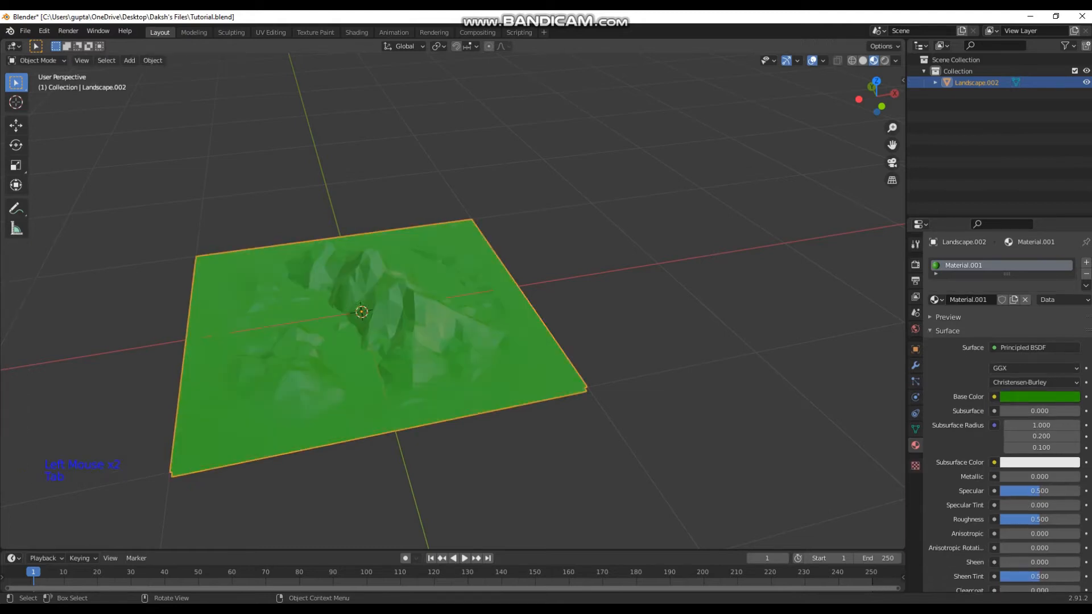
- Reassign the green material to the selected ground faces in Edit Mode
middle_click_drag(455, 284, 489, 268)
key("Tab")
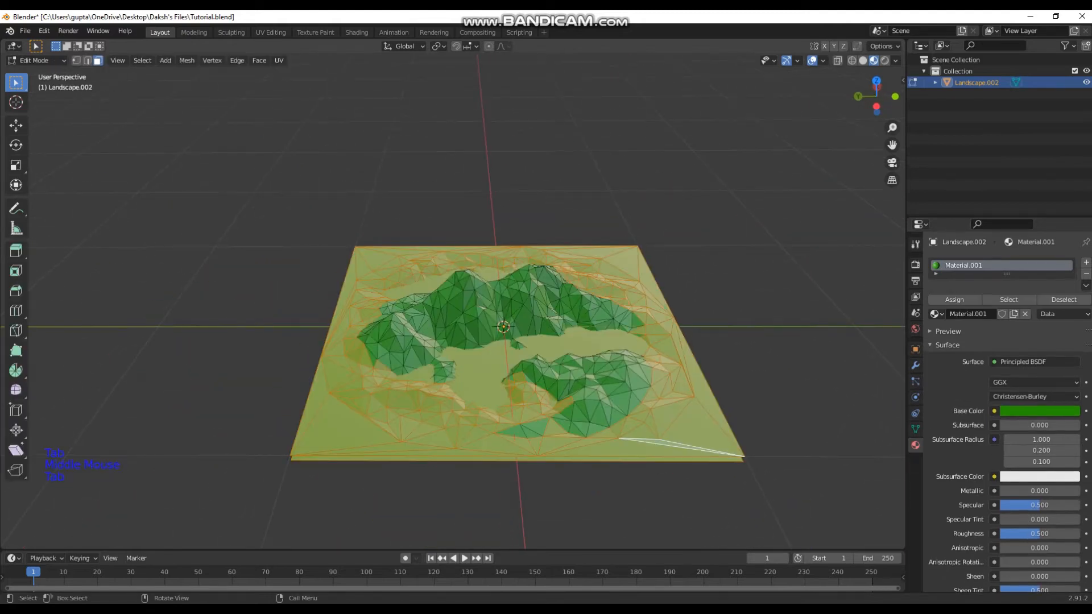
left_click(954, 300)
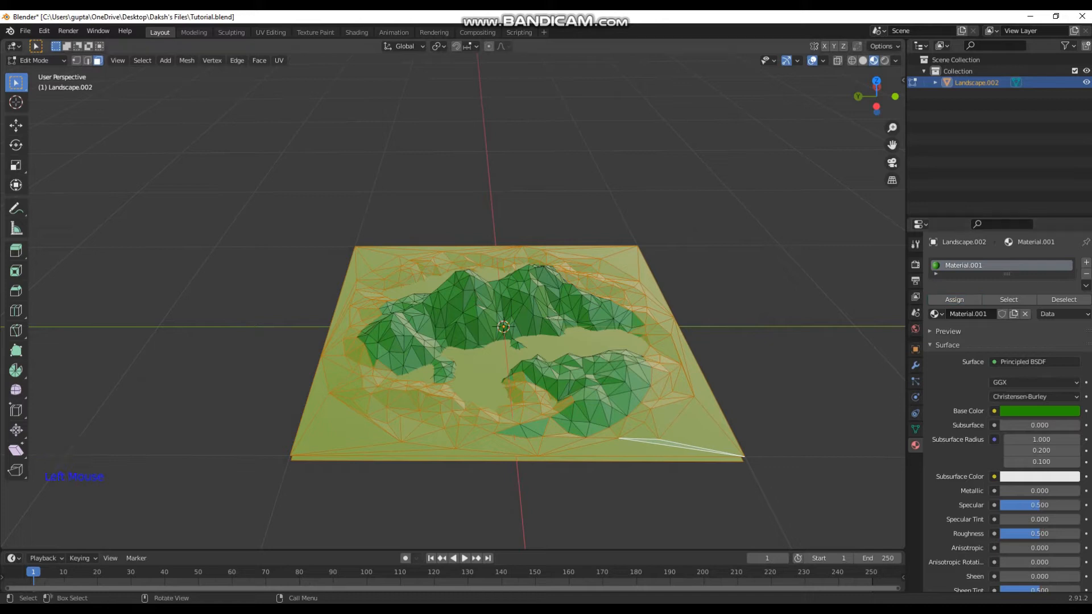
key("Tab")
key("Tab")
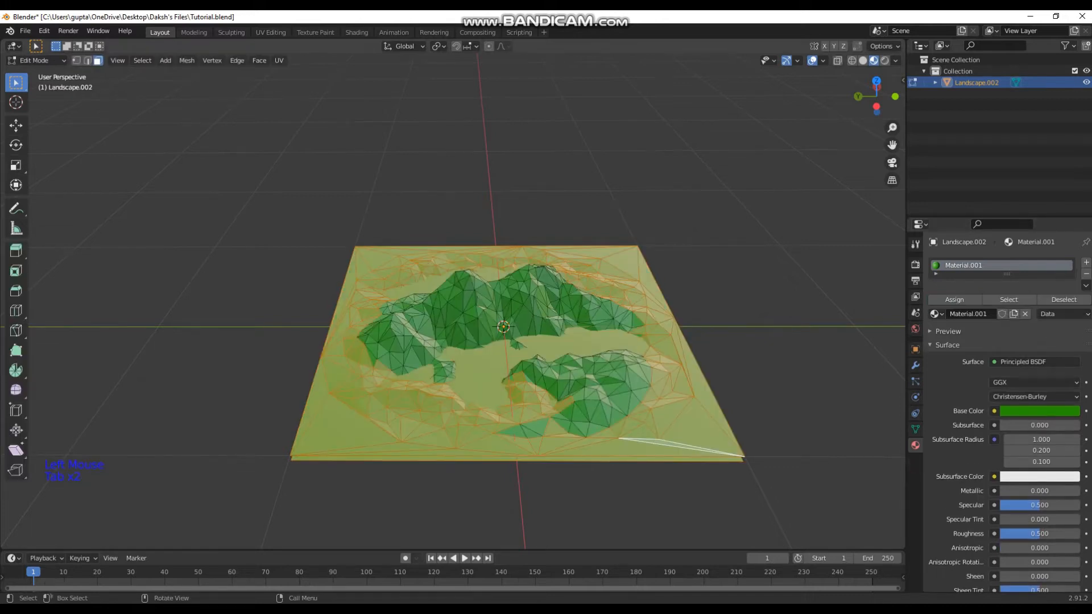
- Invert the selection to the mountain faces, then create a second material and assign it to them
key("ctrl+i")
scroll(1001, 341, "up", 2)
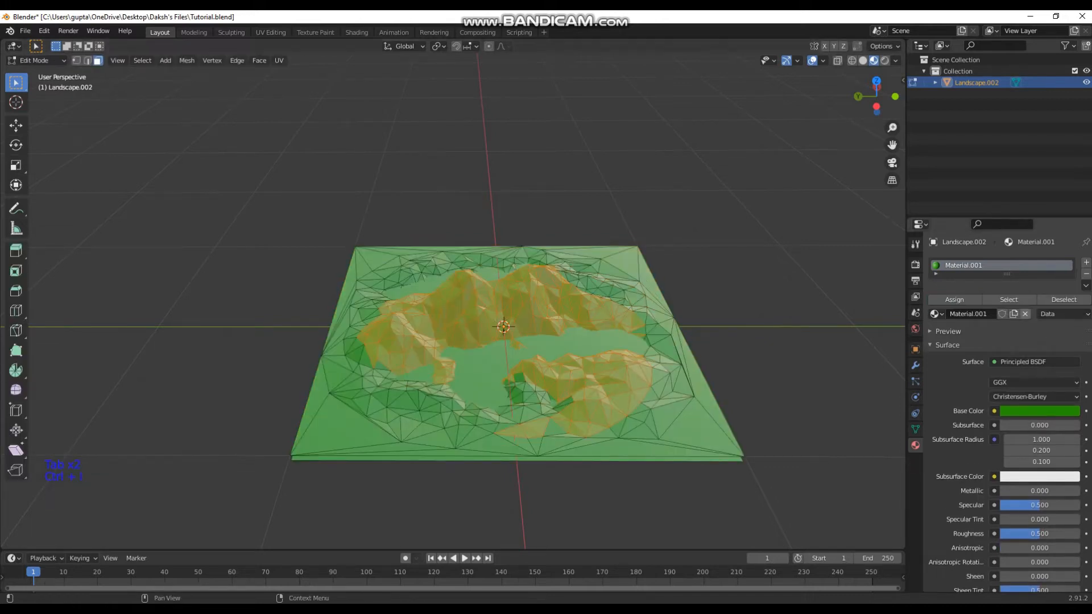
left_click(1086, 263)
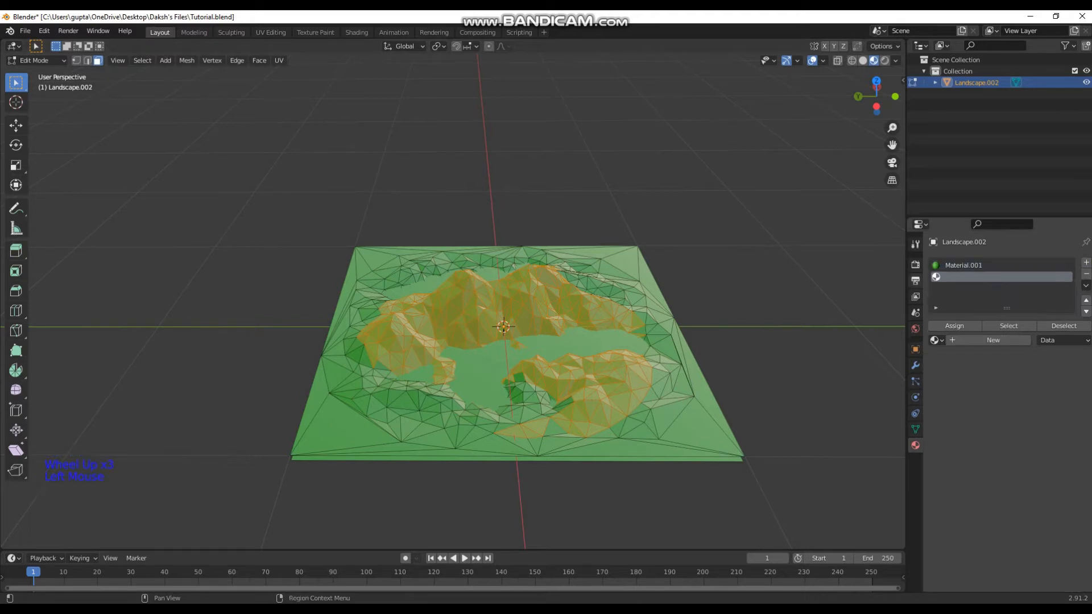
left_click(988, 340)
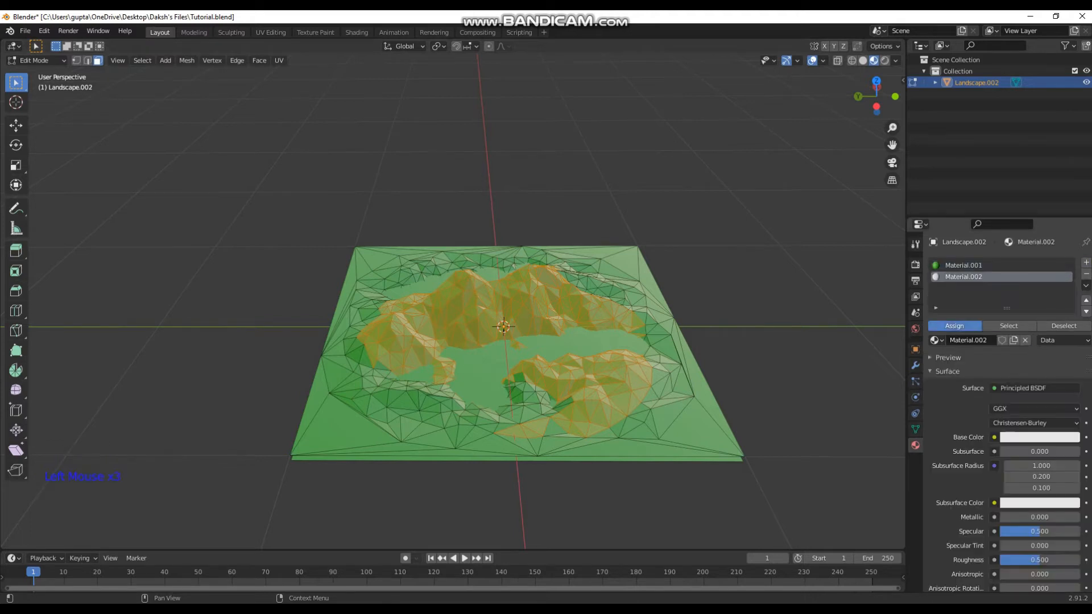
left_click(955, 326)
key("Tab")
middle_click_drag(472, 330, 511, 318)
scroll(472, 329, "up", 3)
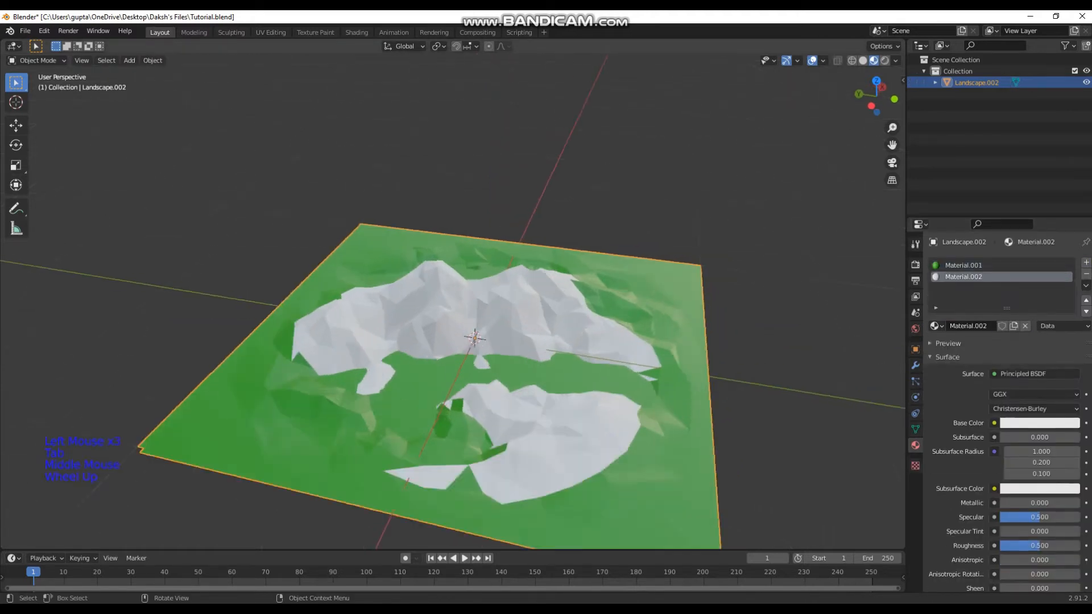
- Brighten the mountain material's base color to pure white and view the landscape in Object Mode
scroll(473, 330, "down", 4)
scroll(472, 330, "up", 3)
key("Tab")
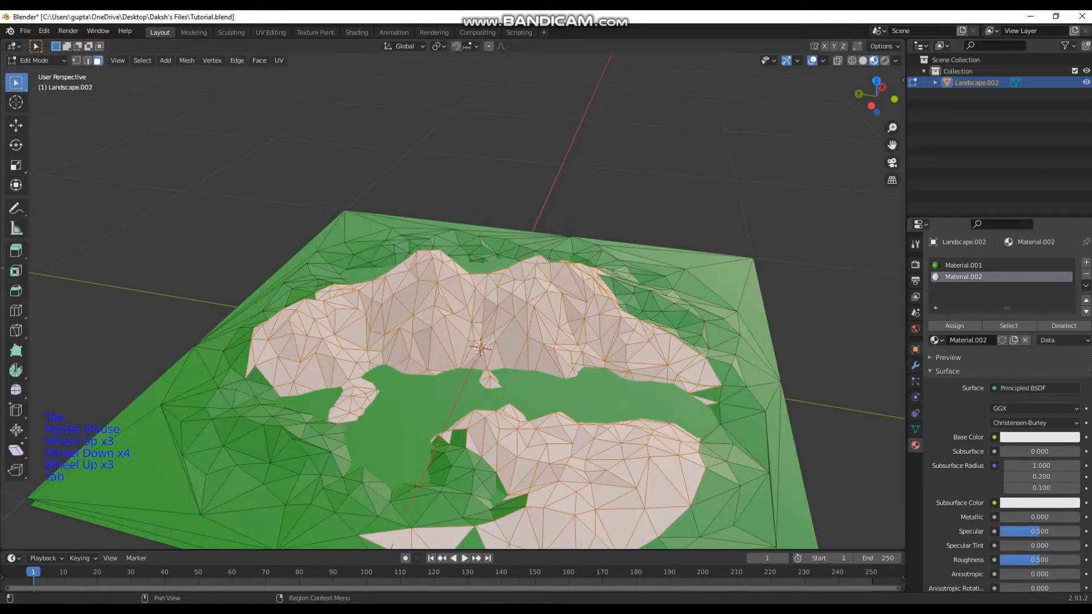
scroll(472, 341, "down", 2)
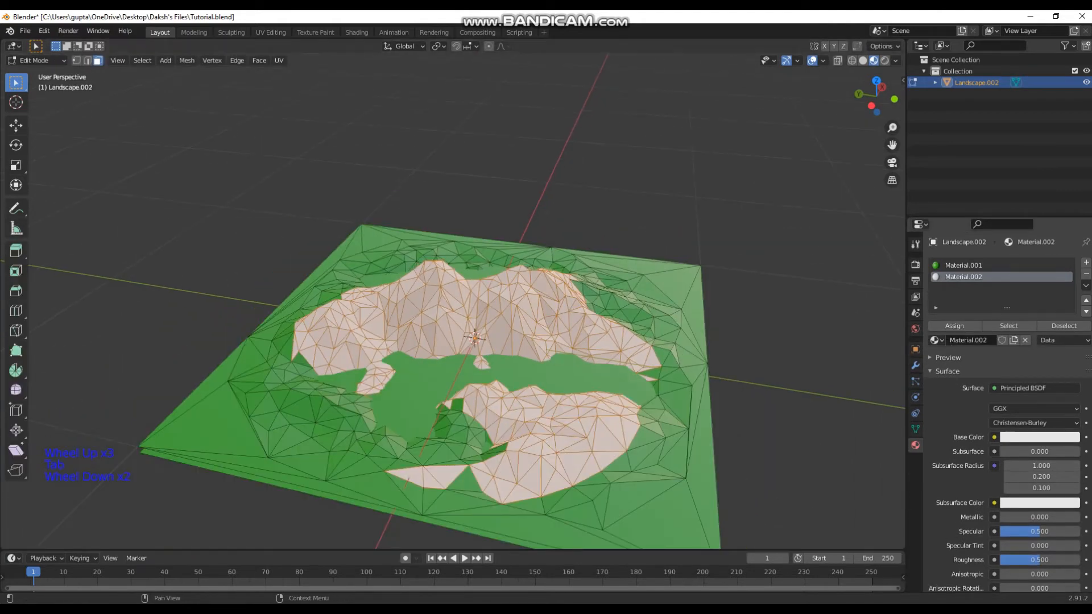
left_click(1039, 437)
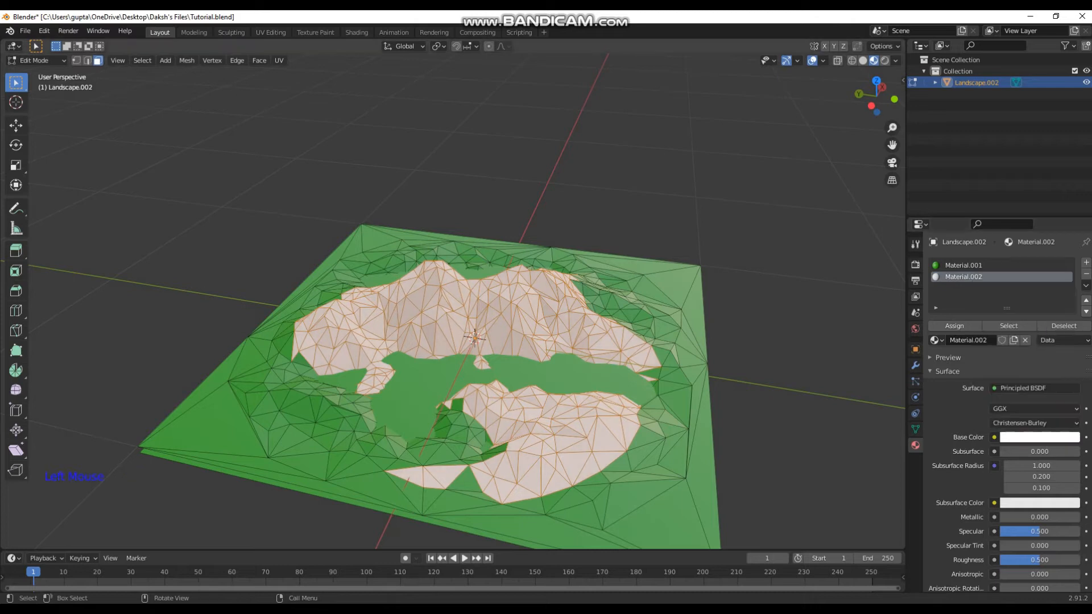
key("Tab")
mouse_move(472, 341)
middle_mouse_down()
mouse_move(455, 353)
mouse_move(472, 342)
middle_mouse_up()
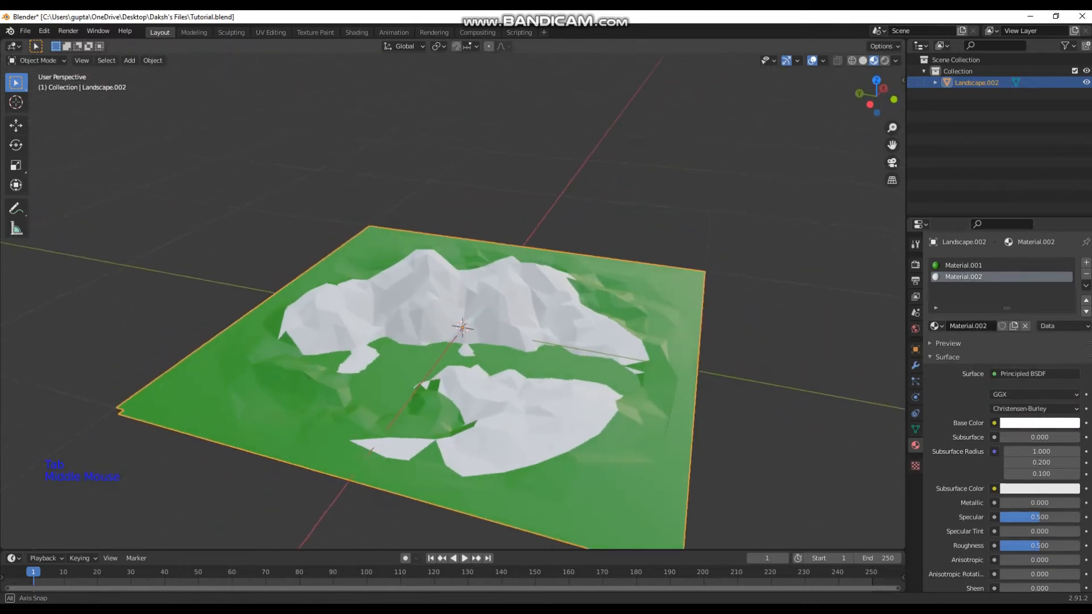
middle_click_drag(455, 302, 377, 285)
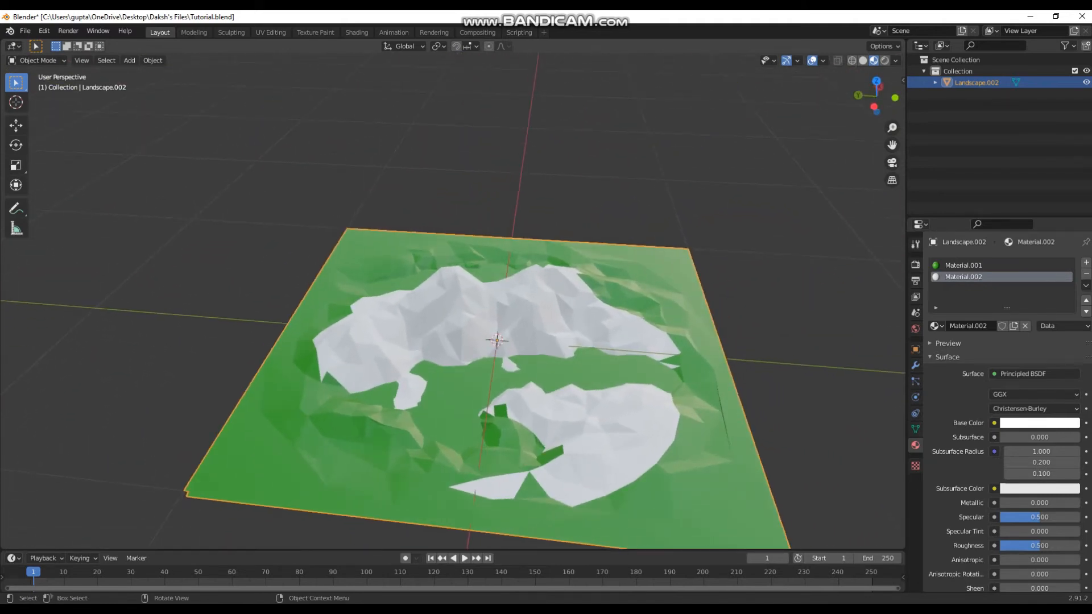
- Select the flat lake surface in Edit Mode and add a third material slot with a new material
key("Tab")
left_click(963, 265)
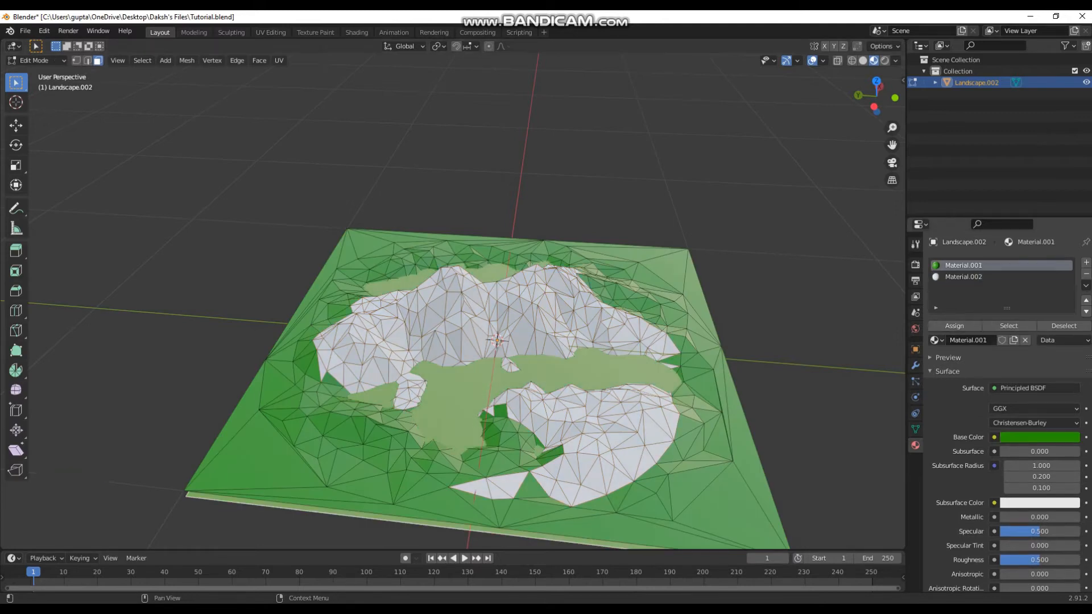
left_click(1085, 263)
left_click(988, 340)
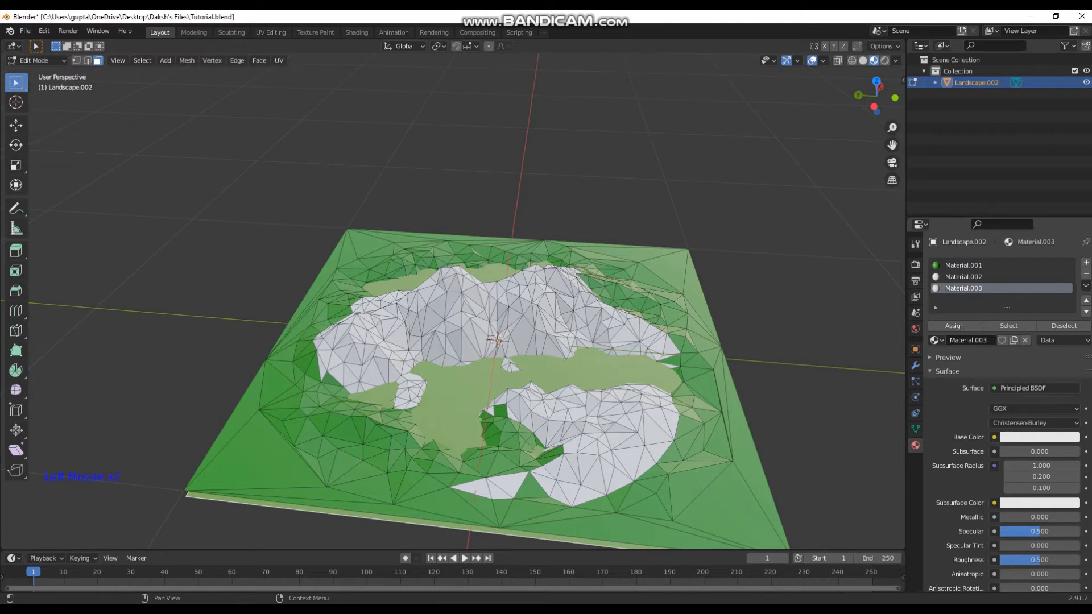
- Give the third material a blue base color with hue 0.681, saturation 1.000 and value 0.733, and assign it to the lake surface
left_click(1039, 437)
left_click(1061, 302)
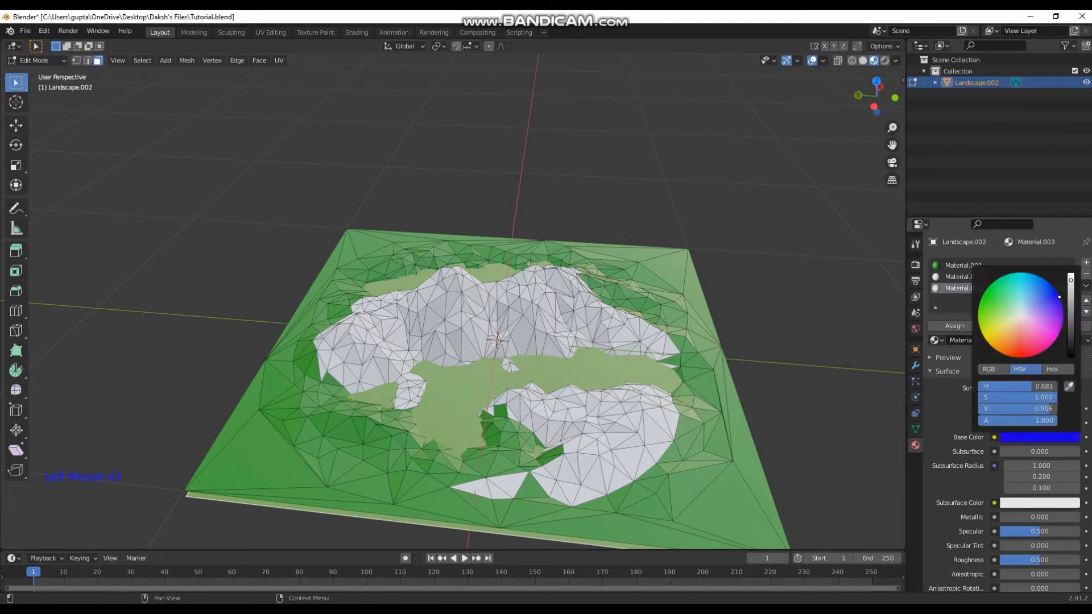
left_click_drag(1071, 279, 1070, 294)
left_click(954, 326)
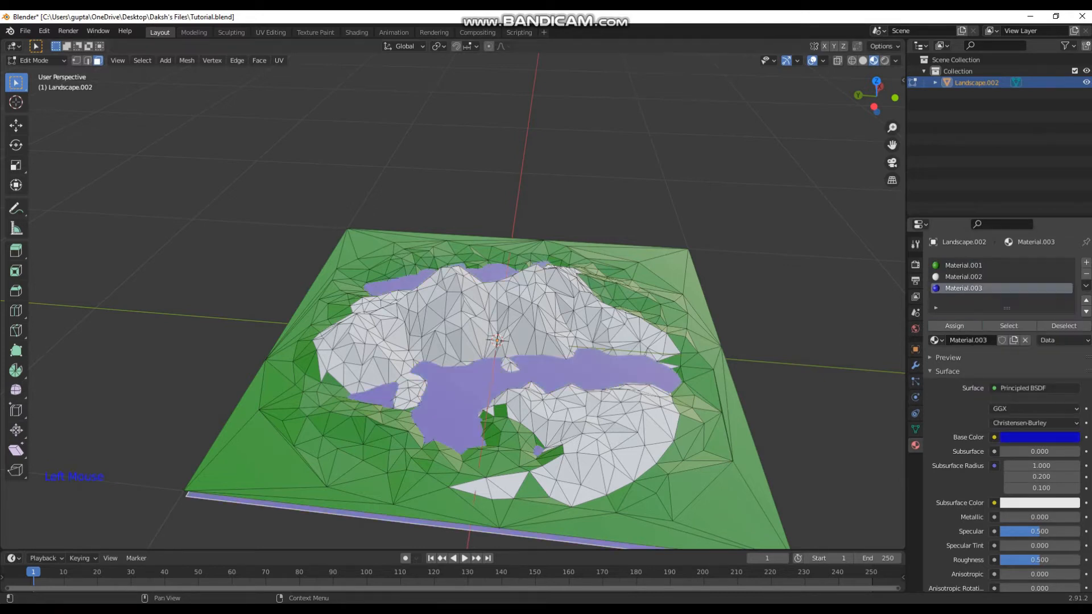
key("Tab")
middle_click_drag(455, 341, 520, 345)
key("Tab")
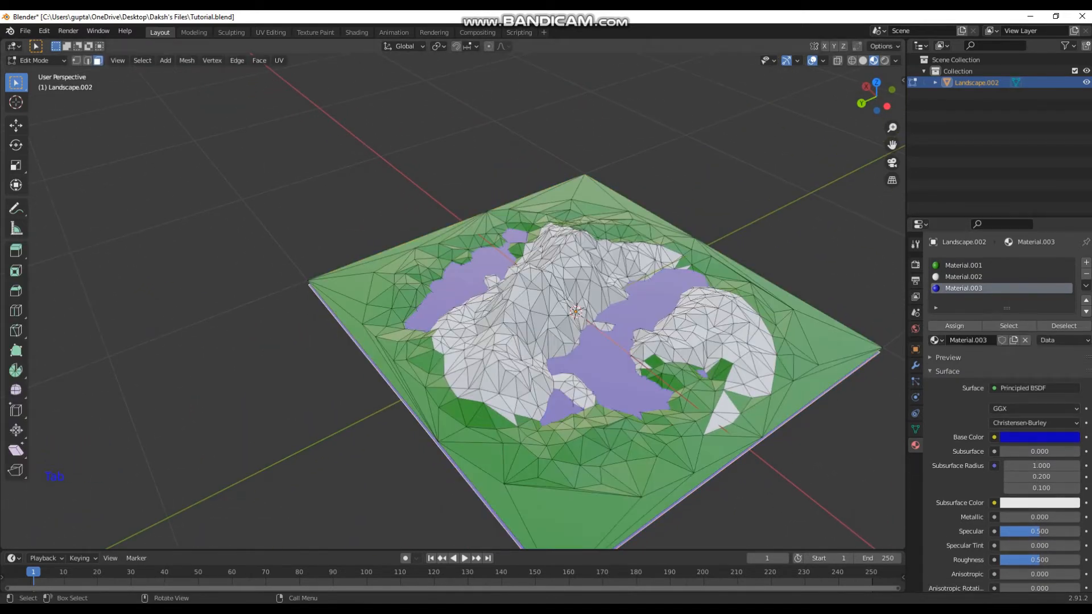
- Darken the water material's base color to a value of 0.567 in Object Mode
key("Tab")
left_click(1040, 423)
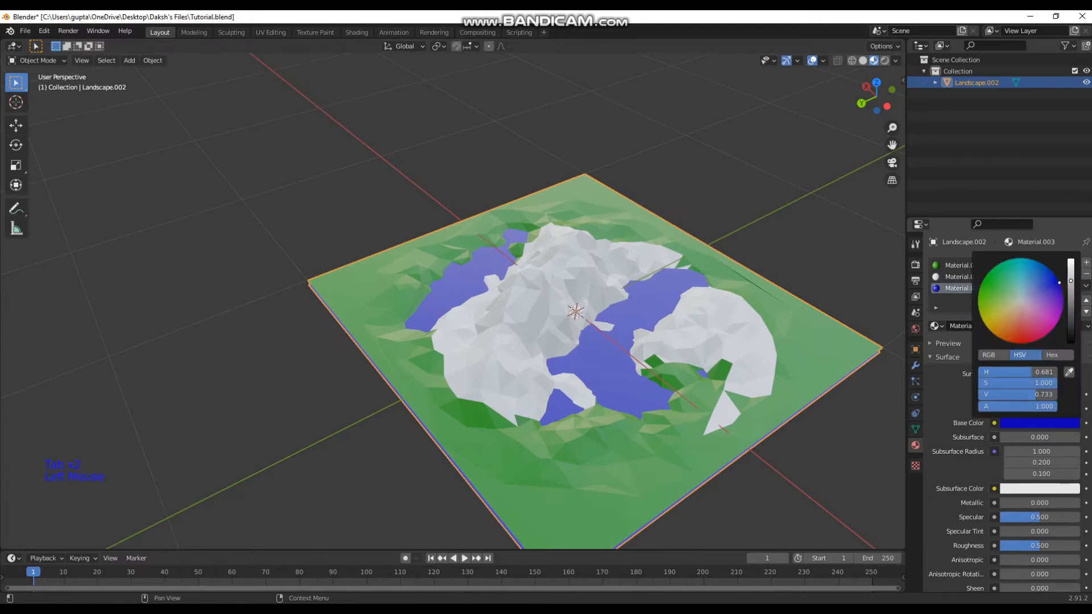
left_click_drag(1071, 281, 1070, 293)
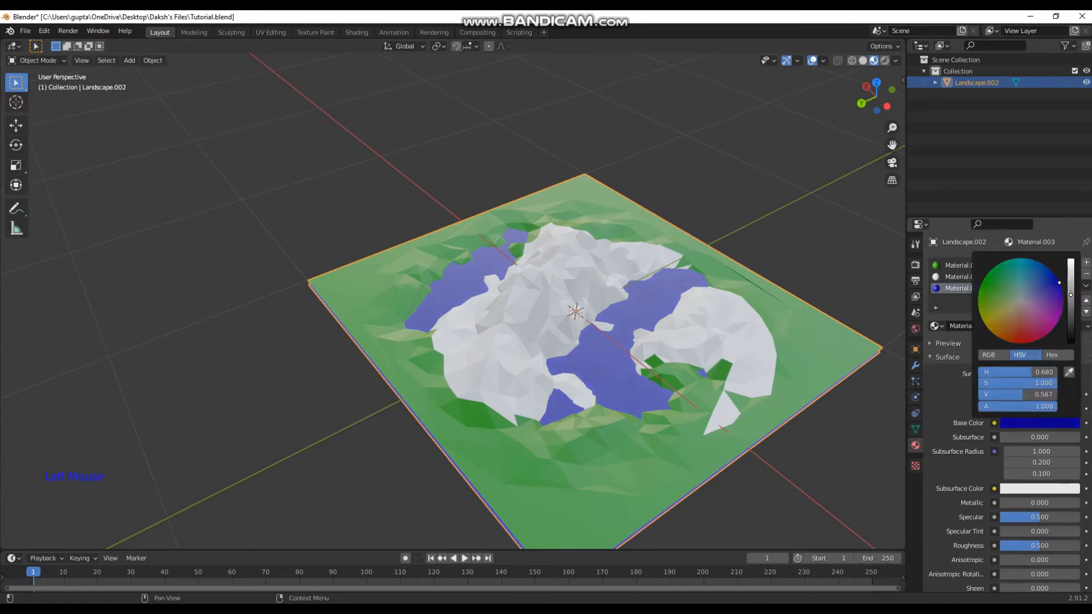
left_click(825, 228)
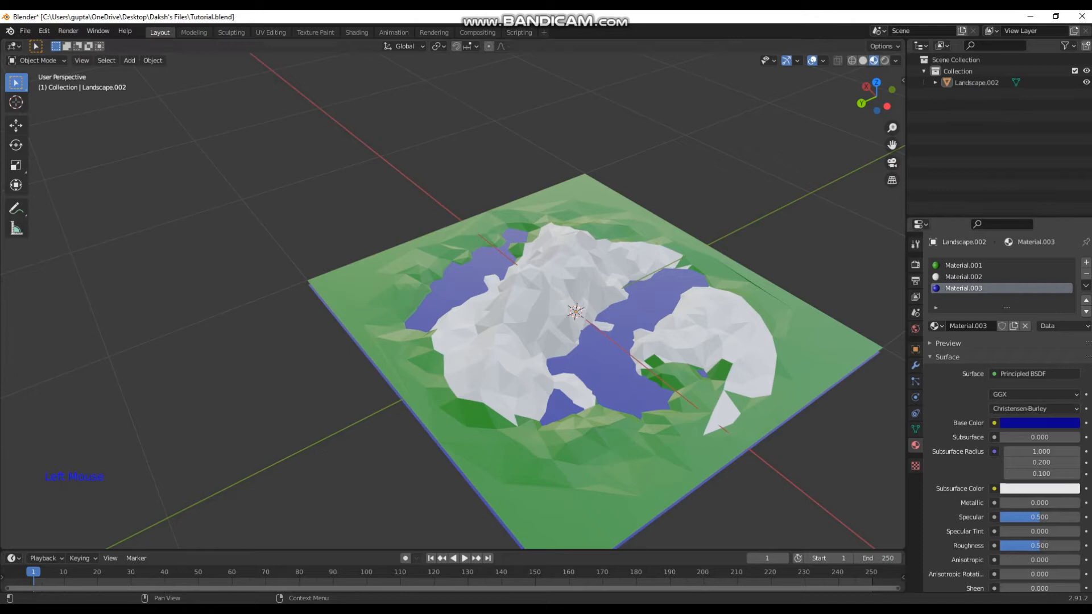
- Shift the water material's base color to a lighter sky blue with hue 0.552, saturation 0.916 and value about 0.66
left_click(1039, 423)
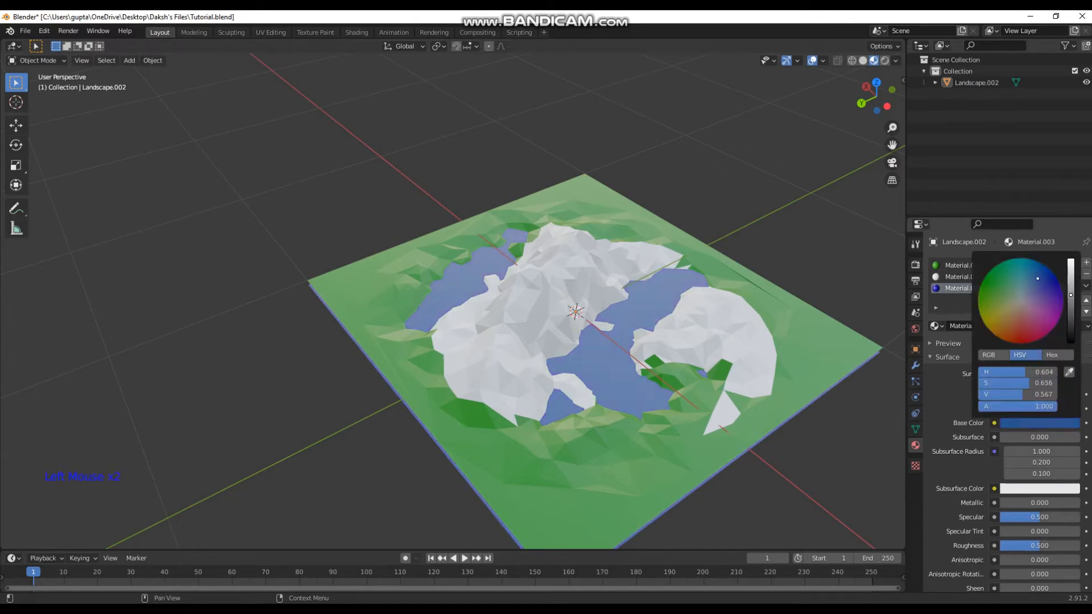
mouse_move(1059, 283)
left_mouse_down()
mouse_move(1071, 267)
mouse_move(1070, 285)
mouse_move(1070, 260)
mouse_move(1034, 263)
mouse_move(1070, 274)
left_mouse_up()
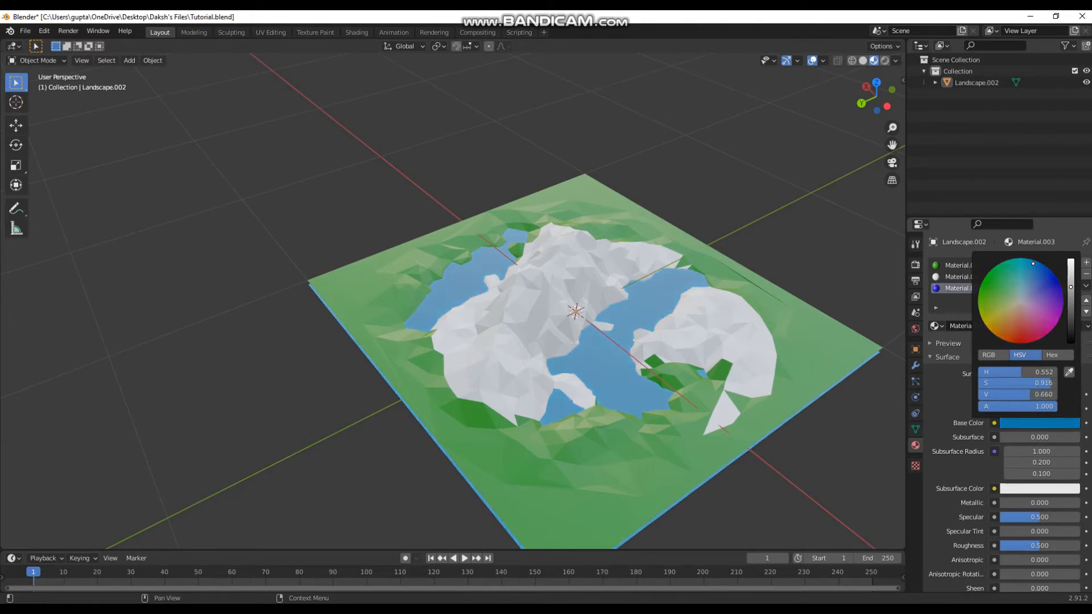
key("Tab")
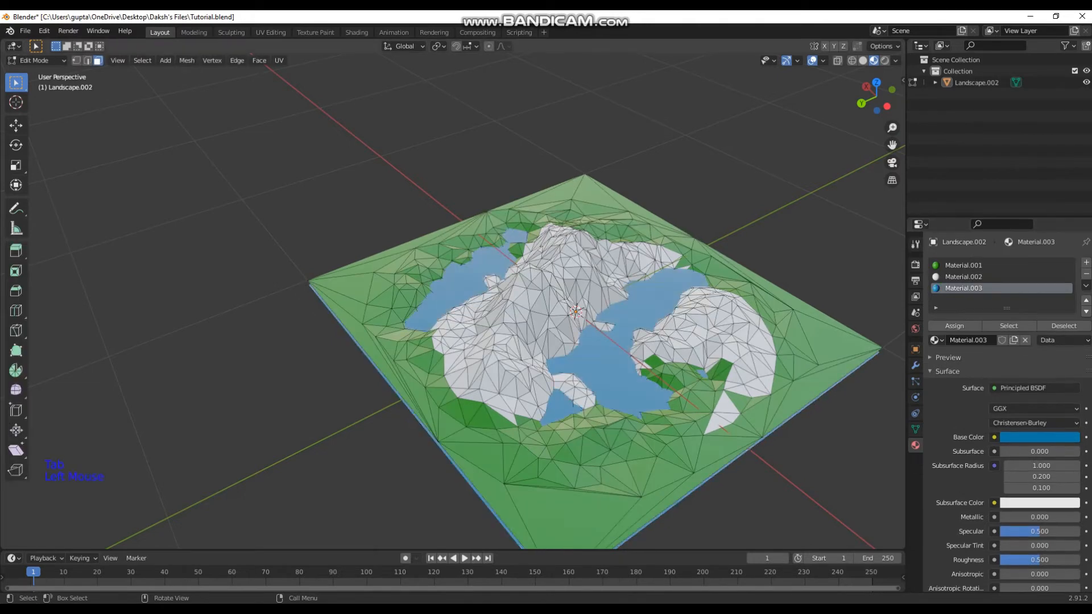
key("Tab")
- Change the water material's base color to a bright, saturated deep blue and save the file
left_click(1039, 422)
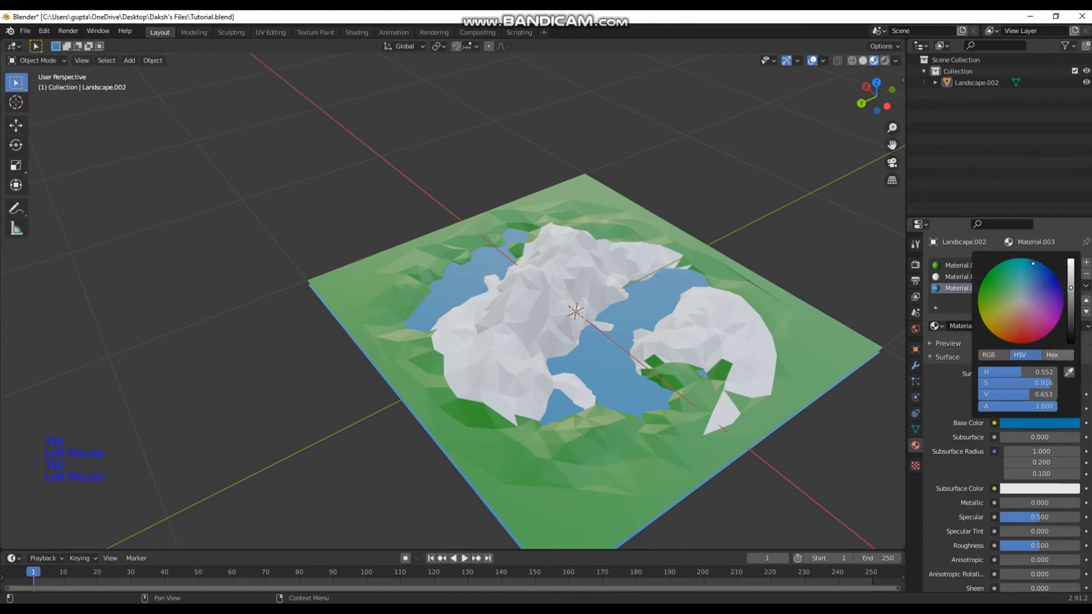
left_click(1059, 282)
mouse_move(1059, 283)
left_mouse_down()
mouse_move(1042, 289)
mouse_move(1046, 266)
mouse_move(1070, 260)
mouse_move(1051, 273)
mouse_move(1056, 296)
mouse_move(1054, 274)
mouse_move(1070, 272)
mouse_move(1070, 289)
mouse_move(1070, 271)
left_mouse_up()
middle_click_drag(625, 285, 490, 287)
key("ctrl+s")
scroll(520, 267, "down", 2)
- Circle-select the outer slope faces of the smaller white mountain in Edit Mode
key("Tab")
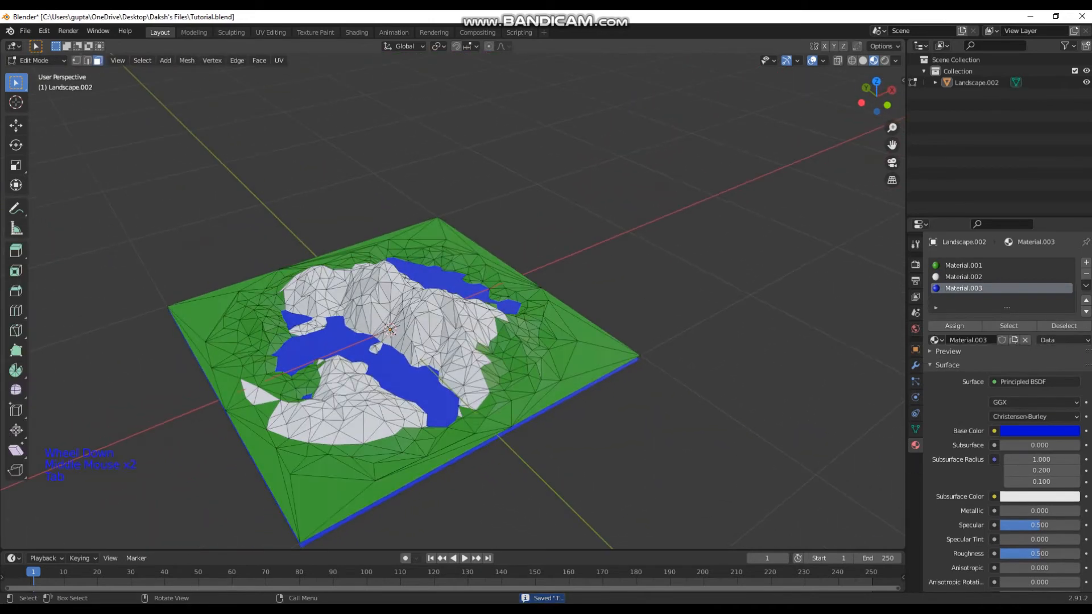
key("c")
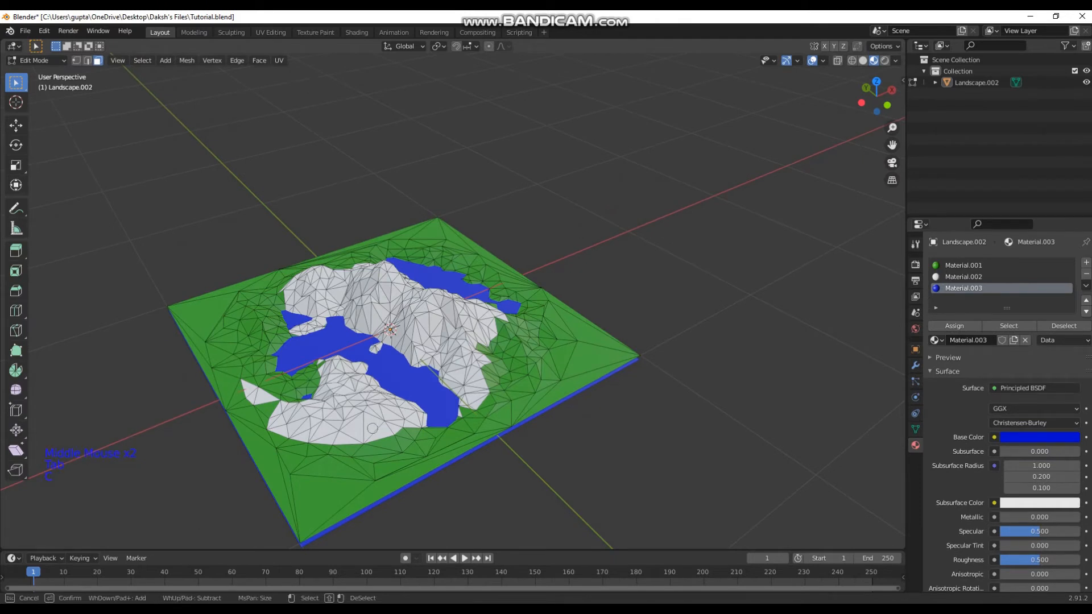
mouse_move(340, 433)
left_mouse_down()
mouse_move(308, 427)
mouse_move(328, 411)
mouse_move(385, 406)
mouse_move(374, 424)
mouse_move(403, 411)
left_mouse_up()
left_click(415, 410)
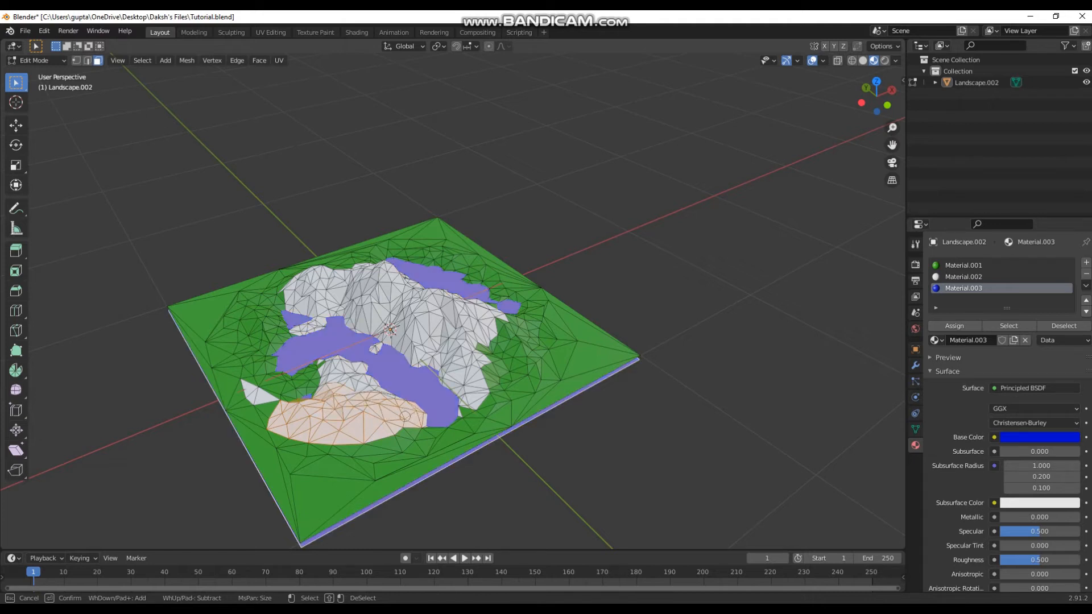
- Add the remaining lake-facing faces of the smaller mountain to the circle selection
middle_click_drag(383, 390, 413, 429)
scroll(413, 429, "up", 3)
key("c")
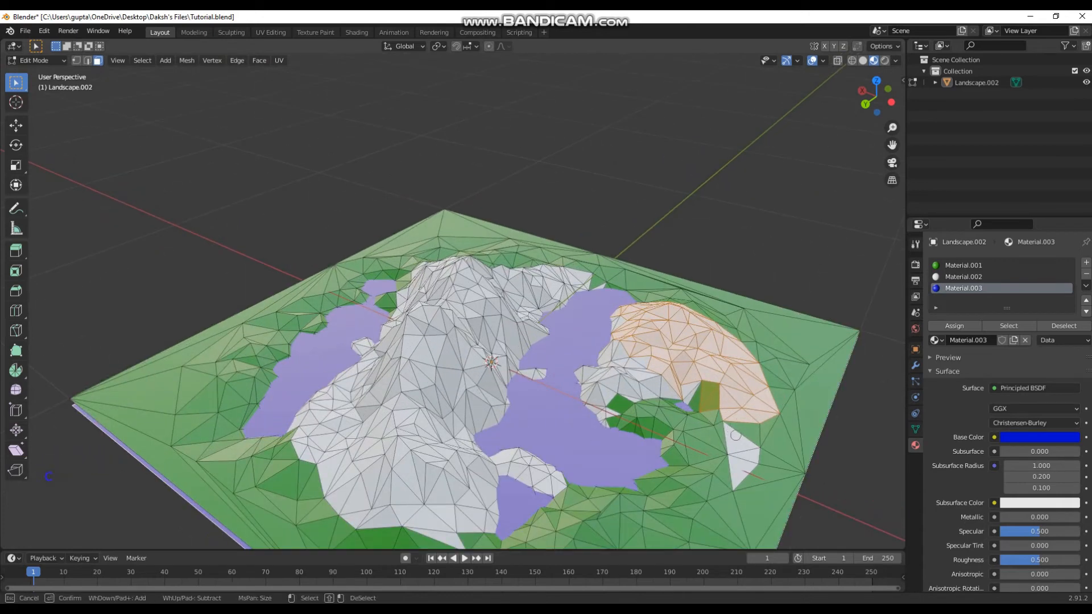
mouse_move(689, 388)
left_mouse_down()
mouse_move(631, 389)
mouse_move(604, 414)
left_mouse_up()
mouse_move(586, 374)
left_mouse_down()
mouse_move(612, 343)
mouse_move(637, 353)
mouse_move(617, 332)
left_mouse_up()
right_click(615, 336)
- Add the lower slope faces across the tapering end of the main mountain range to the circle selection
middle_click_drag(616, 335, 741, 345)
key("c")
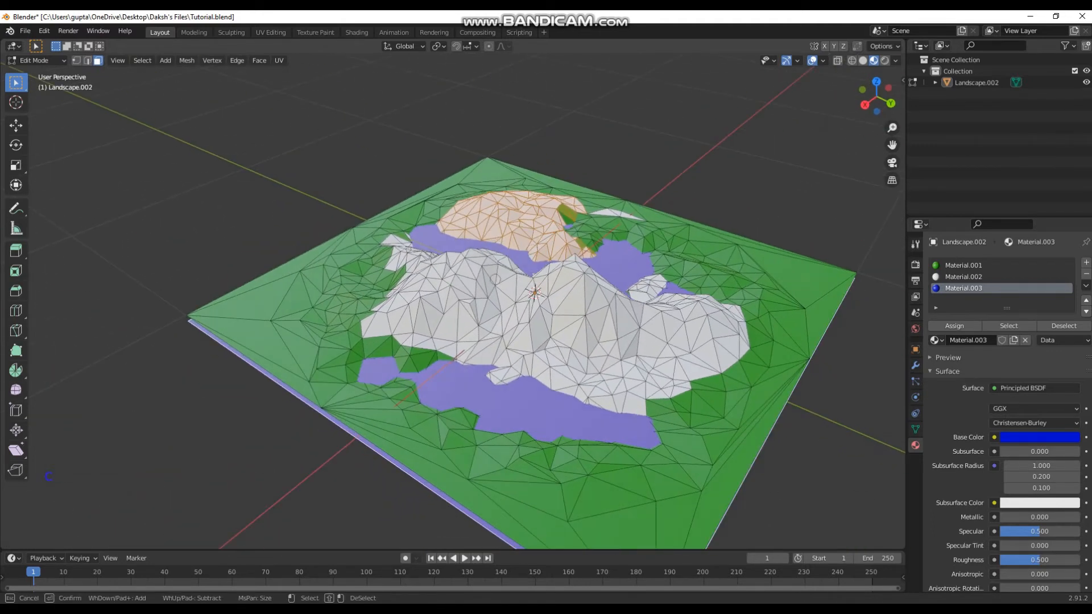
mouse_move(385, 316)
left_mouse_down()
mouse_move(393, 326)
mouse_move(373, 326)
mouse_move(402, 283)
left_mouse_up()
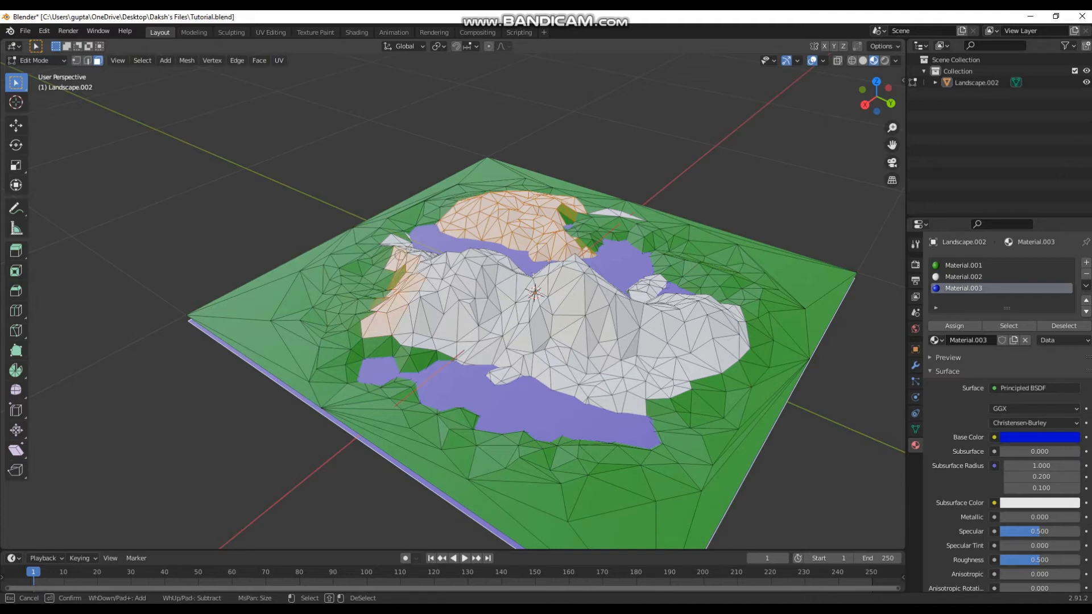
key("Escape")
middle_click_drag(453, 302, 398, 301)
key("c")
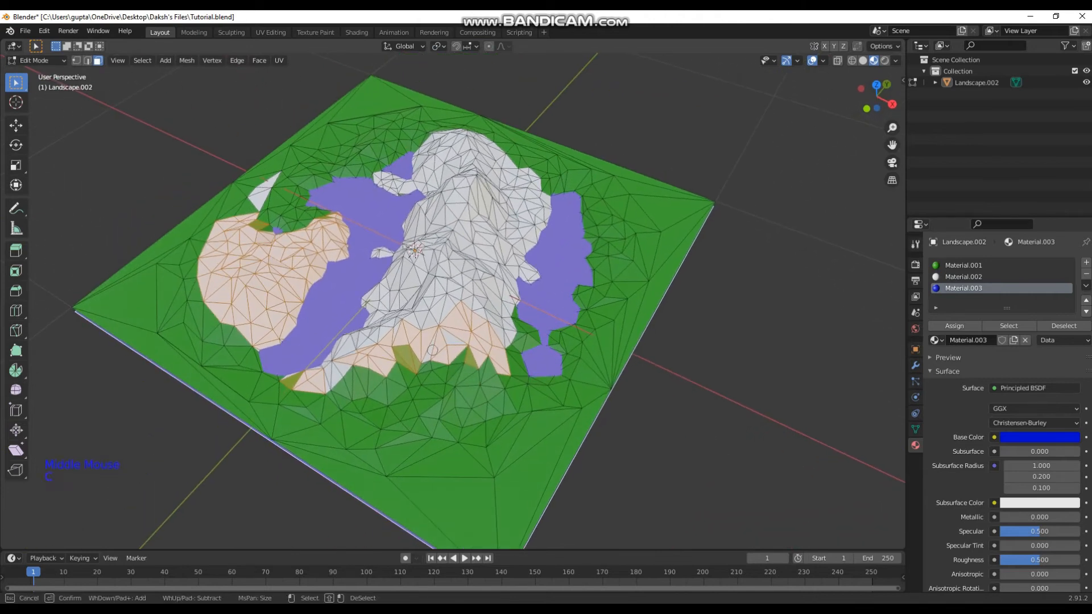
mouse_move(445, 337)
left_mouse_down()
mouse_move(362, 345)
mouse_move(328, 376)
mouse_move(341, 355)
left_mouse_up()
right_click(406, 327)
mouse_move(406, 328)
middle_mouse_down()
mouse_move(447, 339)
mouse_move(540, 307)
mouse_move(526, 347)
mouse_move(479, 335)
middle_mouse_up()
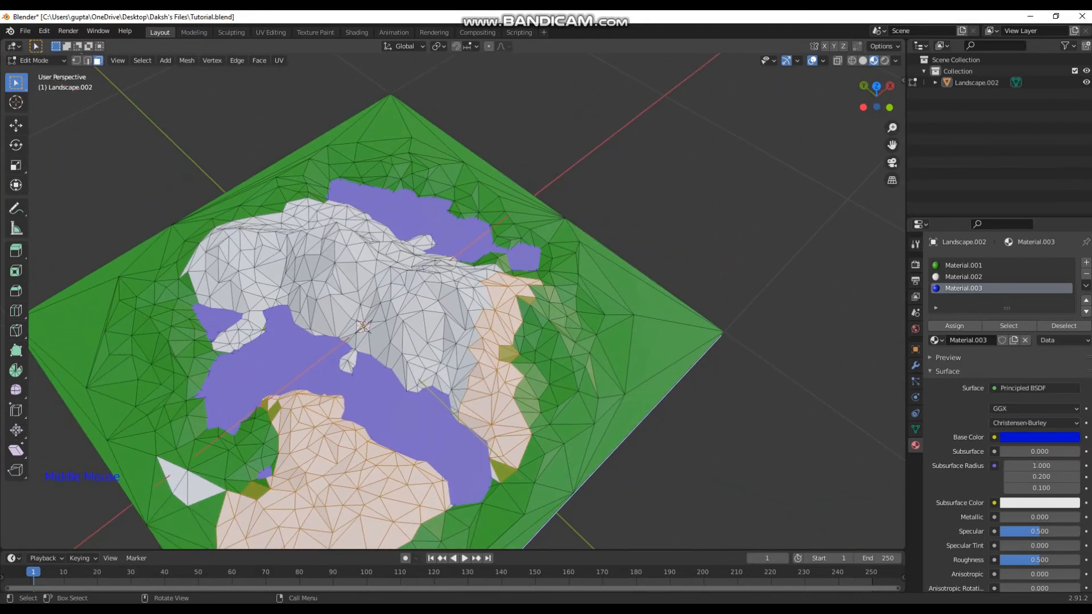
- Add a band of mid-slope faces along the lake-facing side of the main mountain range to the circle selection
key("c")
mouse_move(480, 326)
left_mouse_down()
mouse_move(416, 308)
mouse_move(438, 316)
left_mouse_up()
left_click(461, 306, "shift")
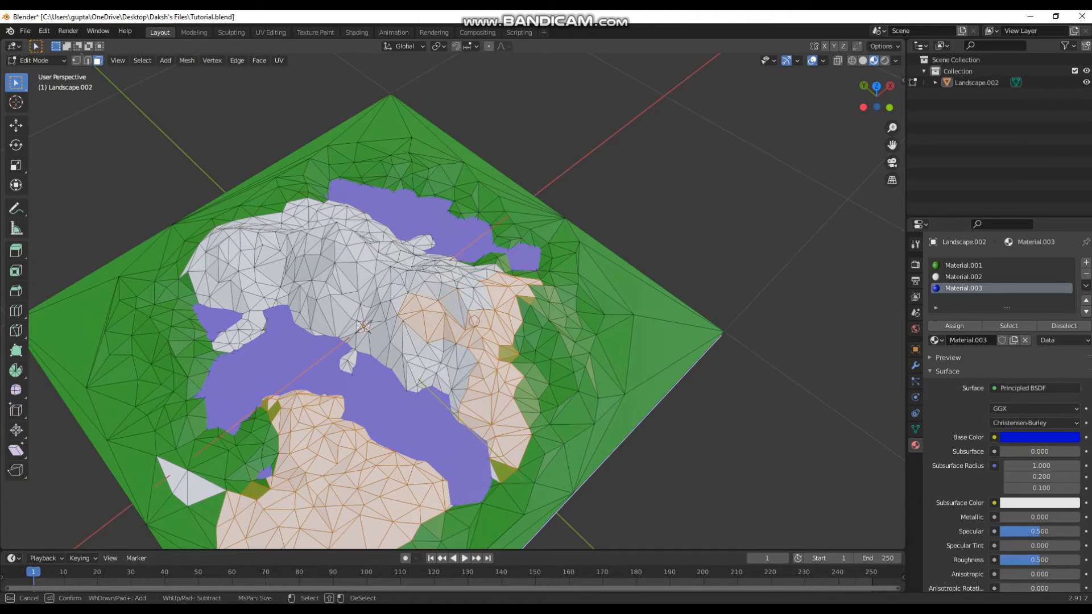
key("shift")
left_click_drag(416, 314, 340, 288)
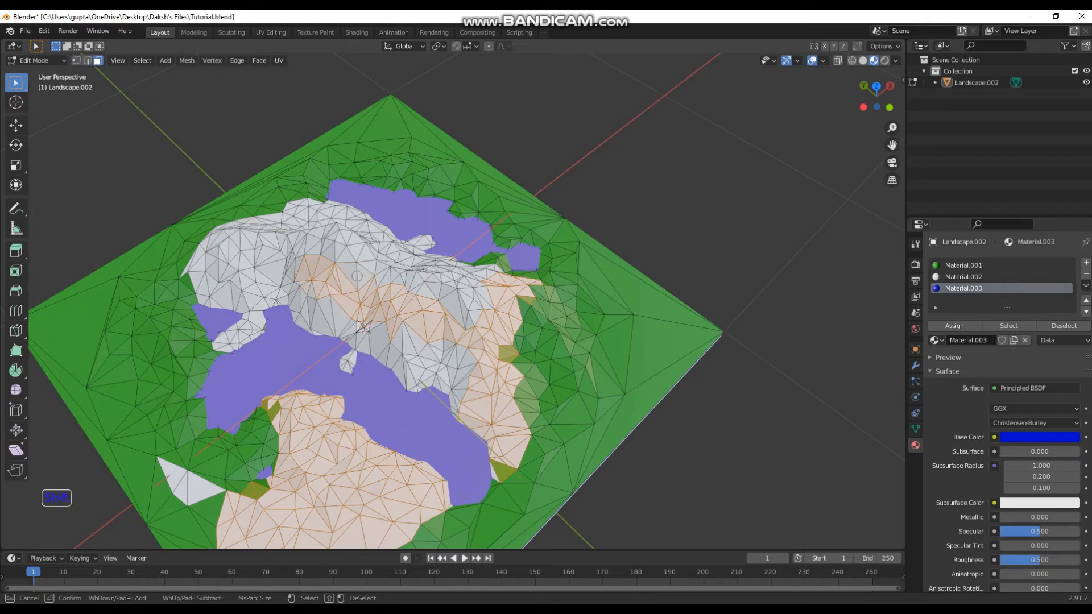
left_click_drag(310, 274, 222, 255)
key("Escape")
middle_click_drag(234, 263, 336, 239)
scroll(329, 266, "down", 2)
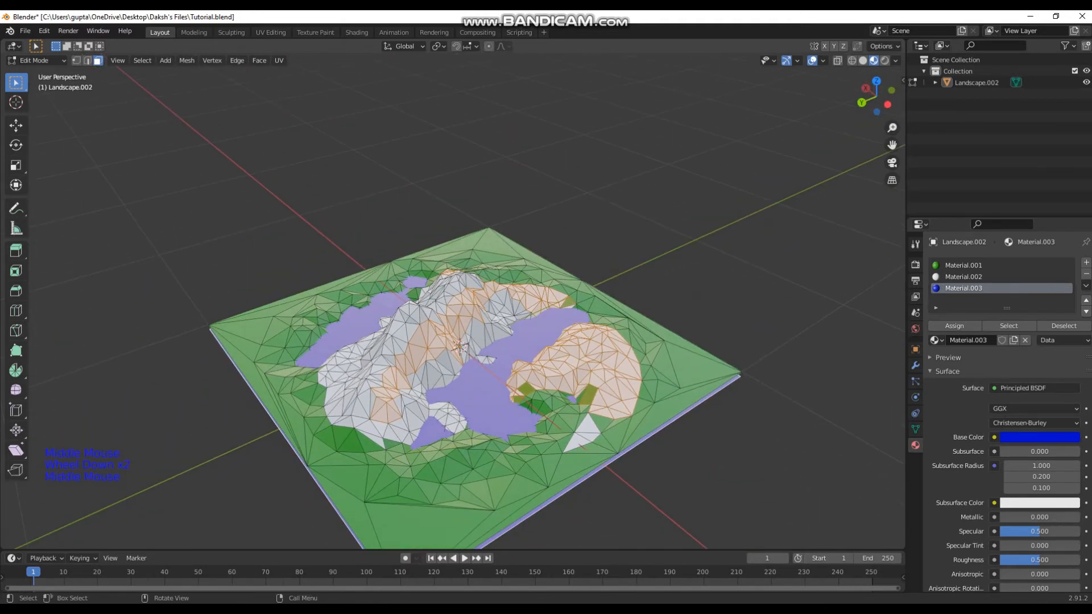
- Add the lower faces at the main range's end and along its far side to the circle selection
key("c")
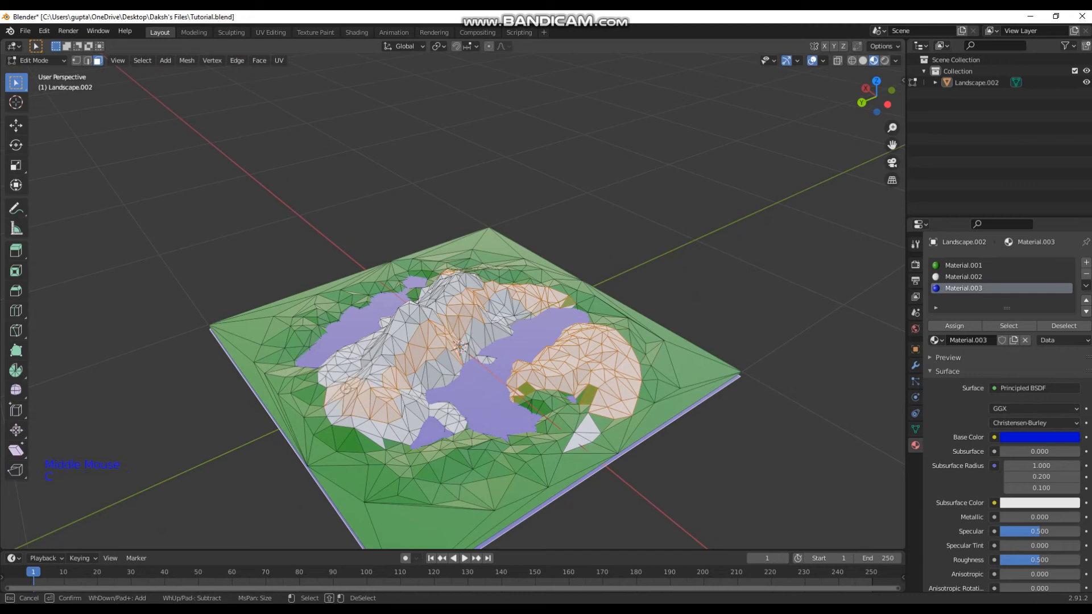
key("Escape")
scroll(348, 370, "up", 1)
middle_click_drag(348, 371, 635, 359)
key("c")
mouse_move(637, 347)
left_mouse_down()
mouse_move(579, 341)
mouse_move(578, 324)
left_mouse_up()
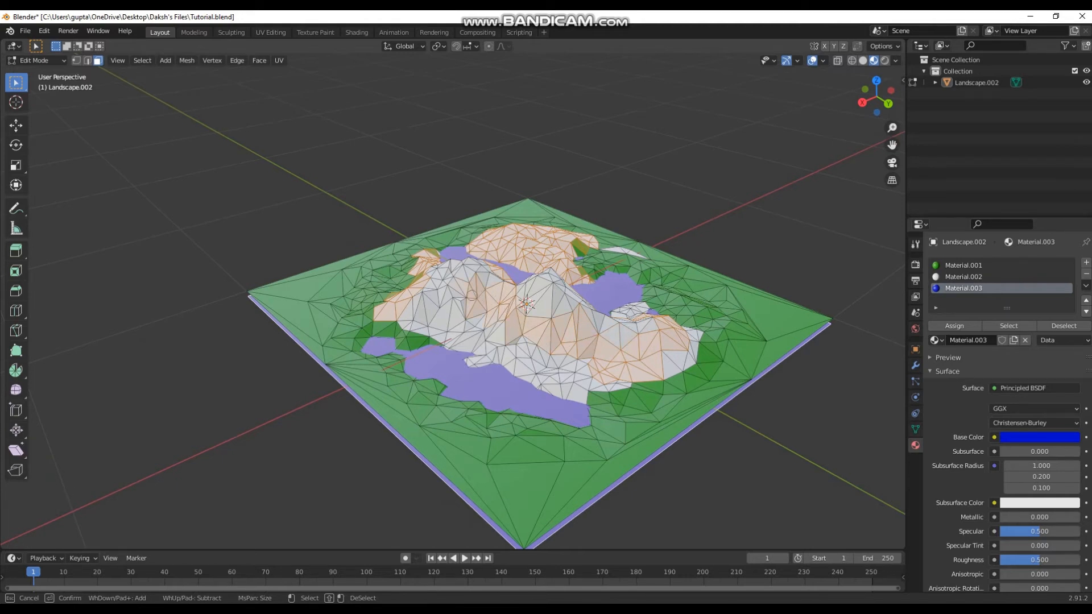
- Extend the circle selection over more slope faces on the far side of the main mountain range
key("Escape")
middle_click_drag(512, 284, 449, 233)
key("c")
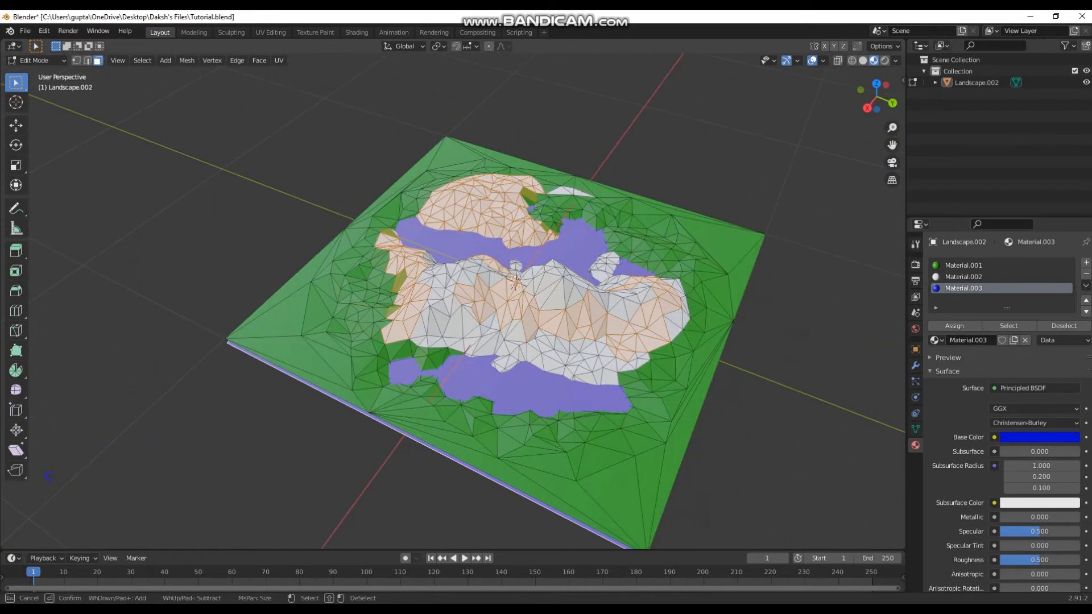
key("shift")
key("Escape")
mouse_move(432, 291)
middle_mouse_down()
mouse_move(490, 321)
mouse_move(520, 301)
mouse_move(432, 267)
middle_mouse_up()
key("alt+Tab")
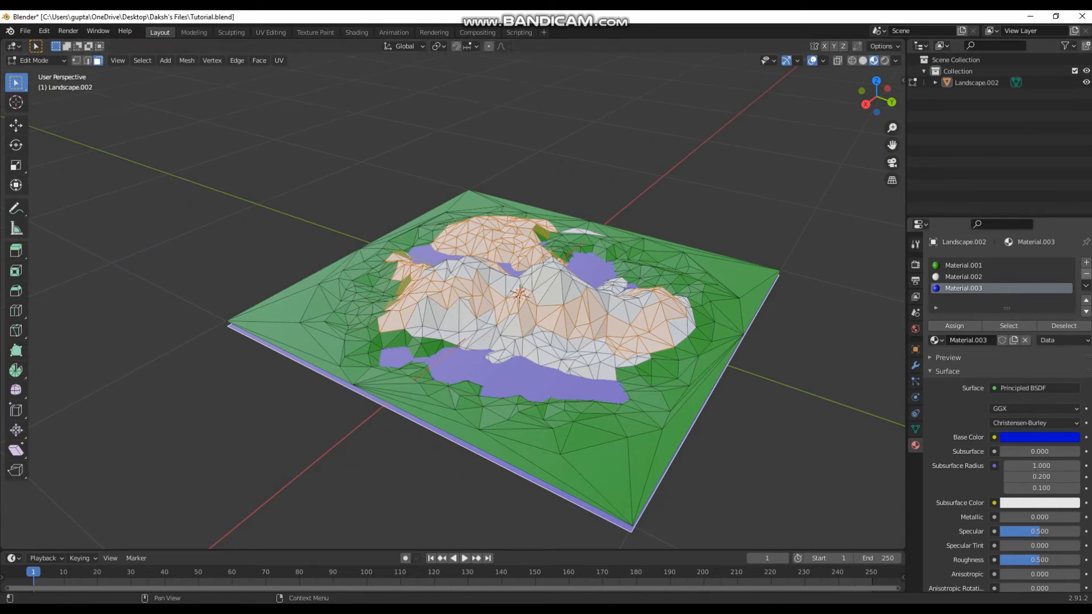
- Create a new material with a light grey base color, assign it to the selected mountain faces, and check it in Object Mode
left_click(1086, 263)
left_click(988, 340)
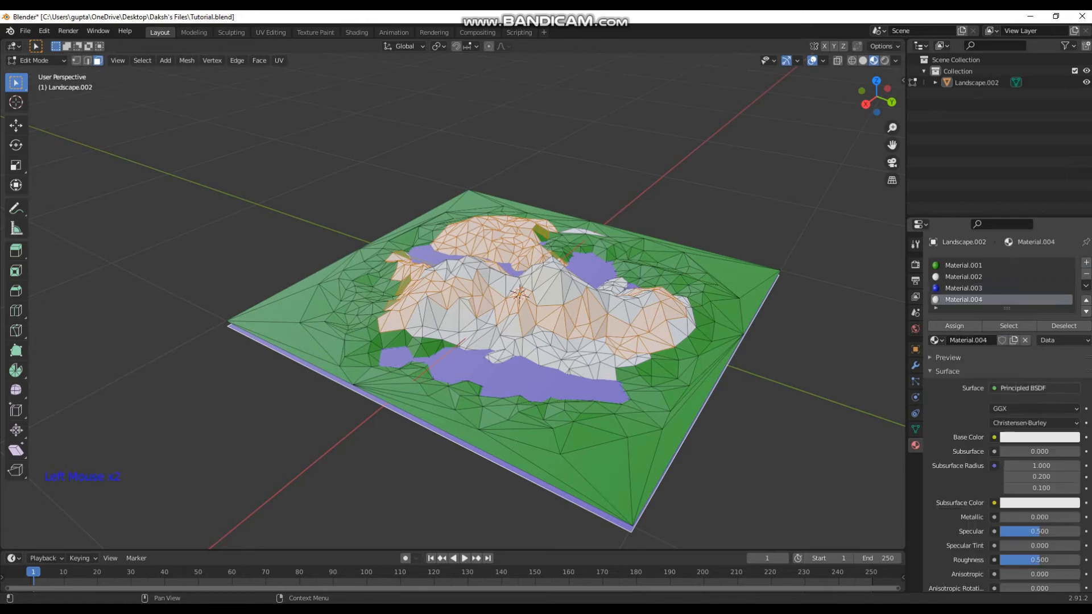
left_click(1040, 436)
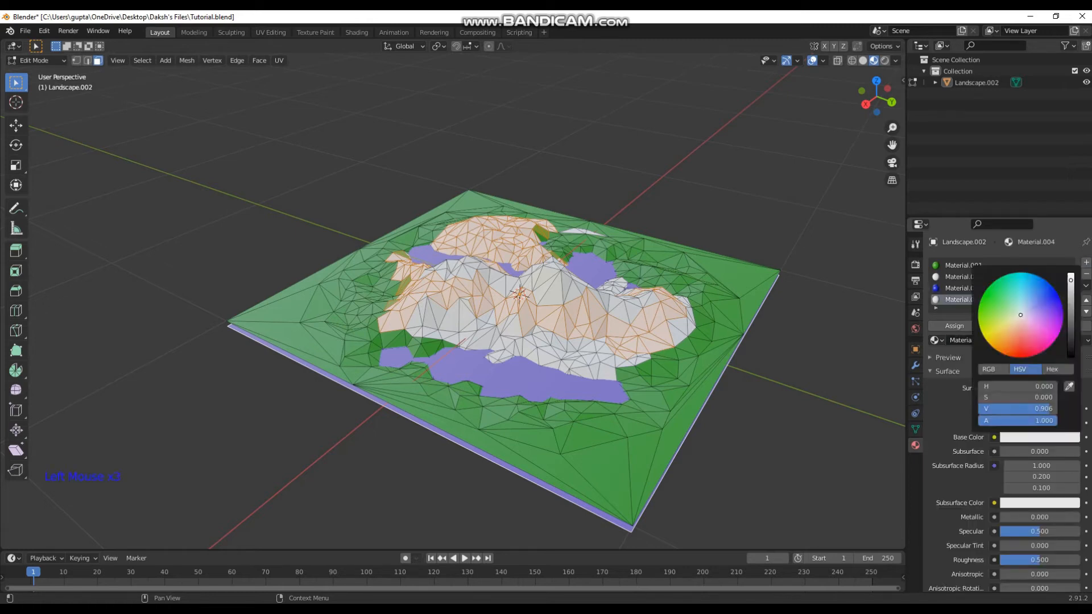
left_click_drag(1071, 281, 1070, 314)
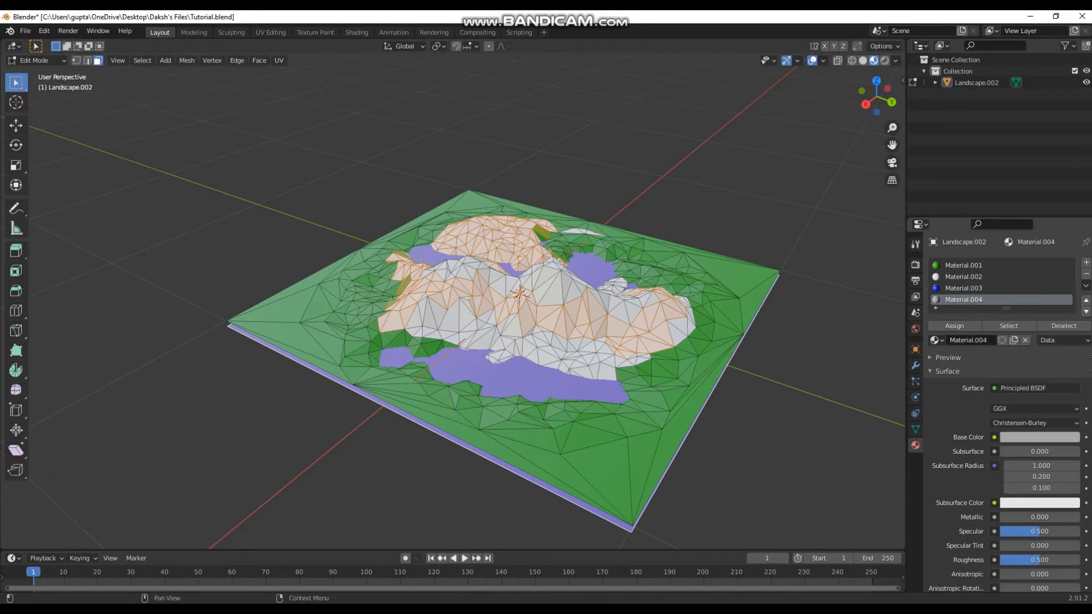
left_click(954, 325)
key("Tab")
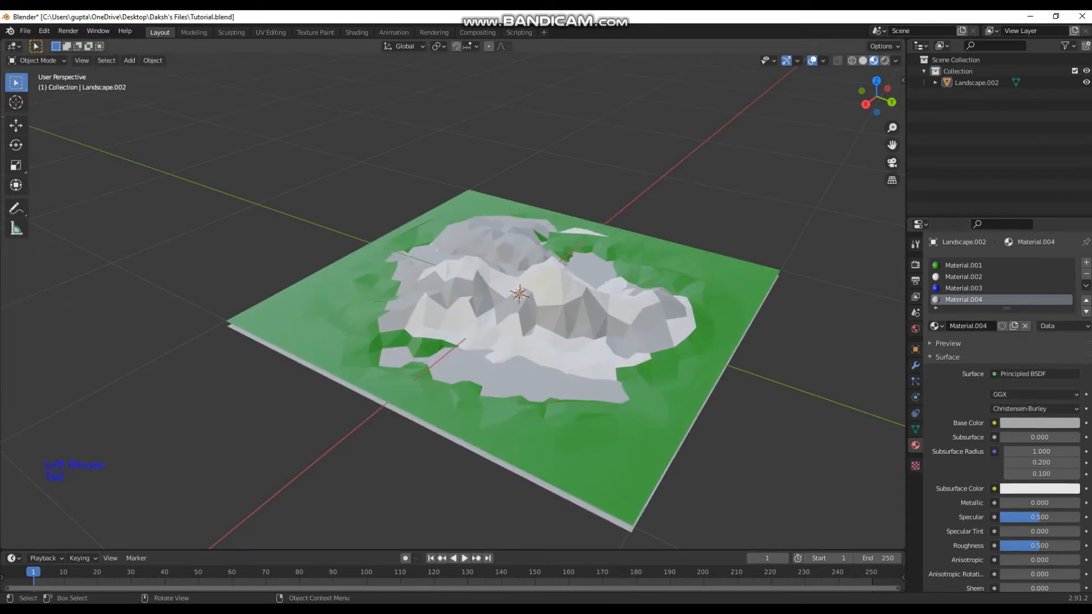
key("Tab")
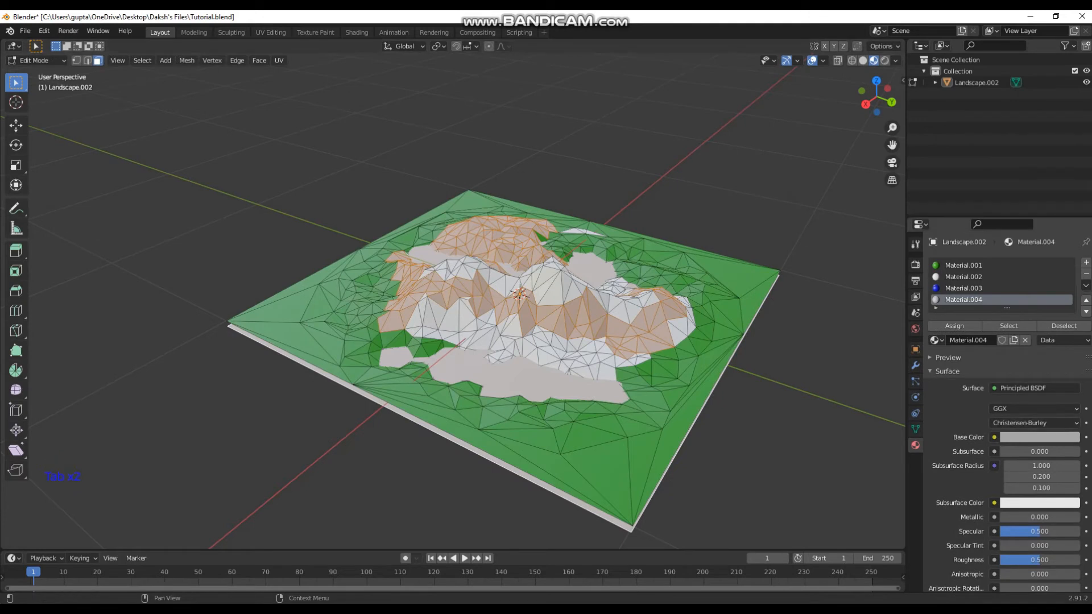
- Darken Material.004's base color to a medium grey and check the mountains in Object Mode
left_click(1040, 437)
key("Tab")
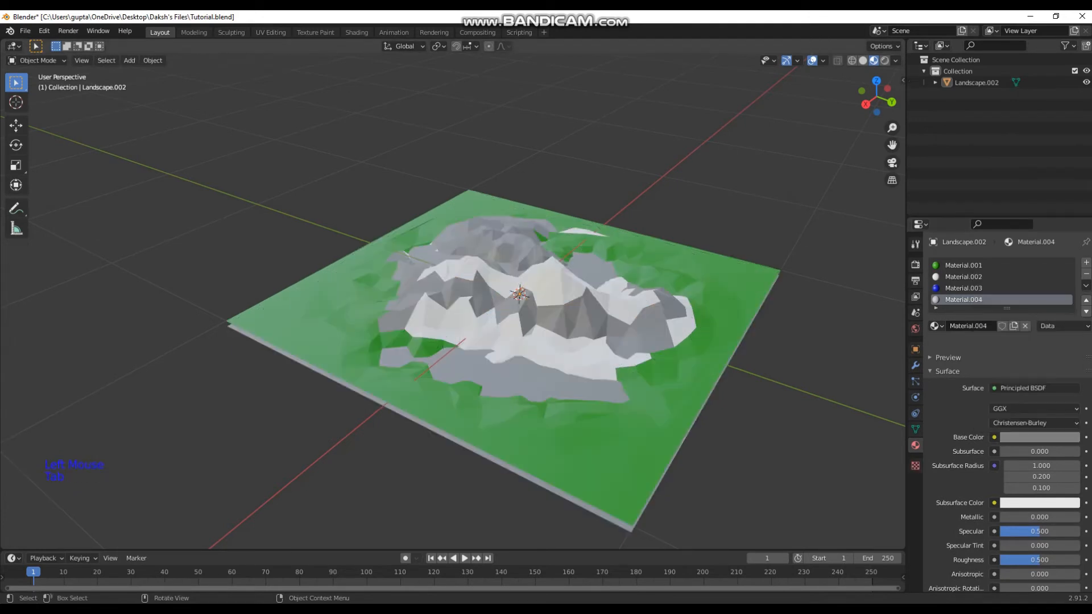
key("Tab")
key("Tab")
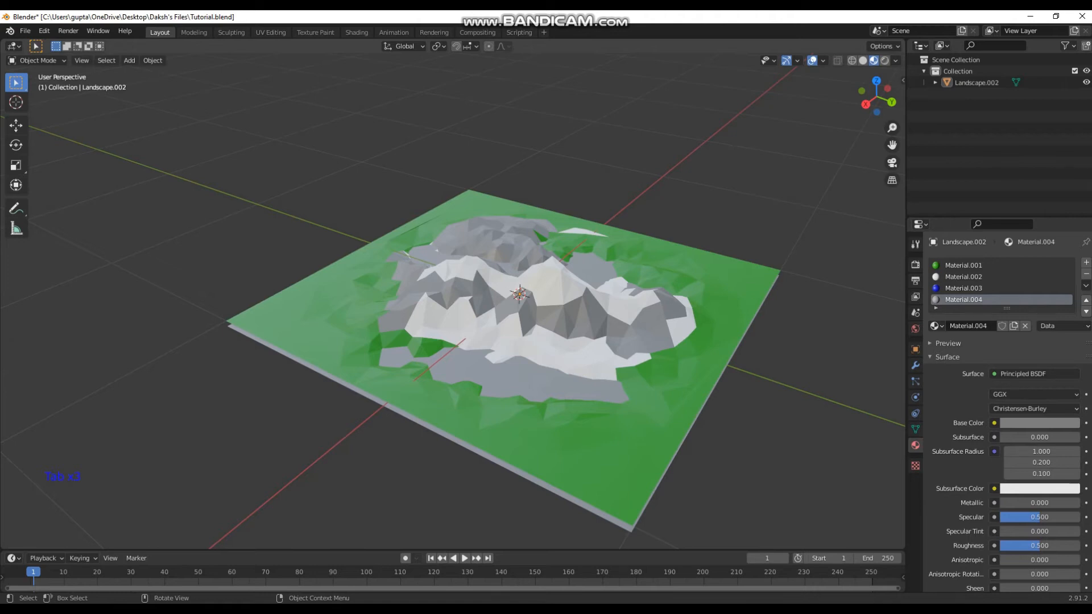
- Try to render the landscape scene
key("F12")
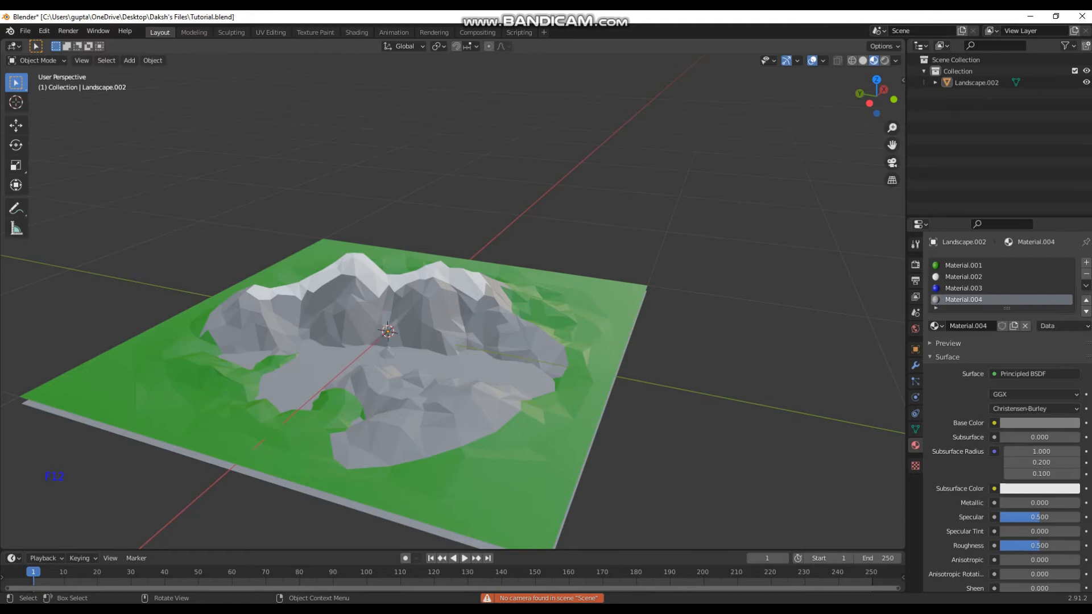
middle_click_drag(453, 332, 494, 308)
scroll(426, 321, "down", 1)
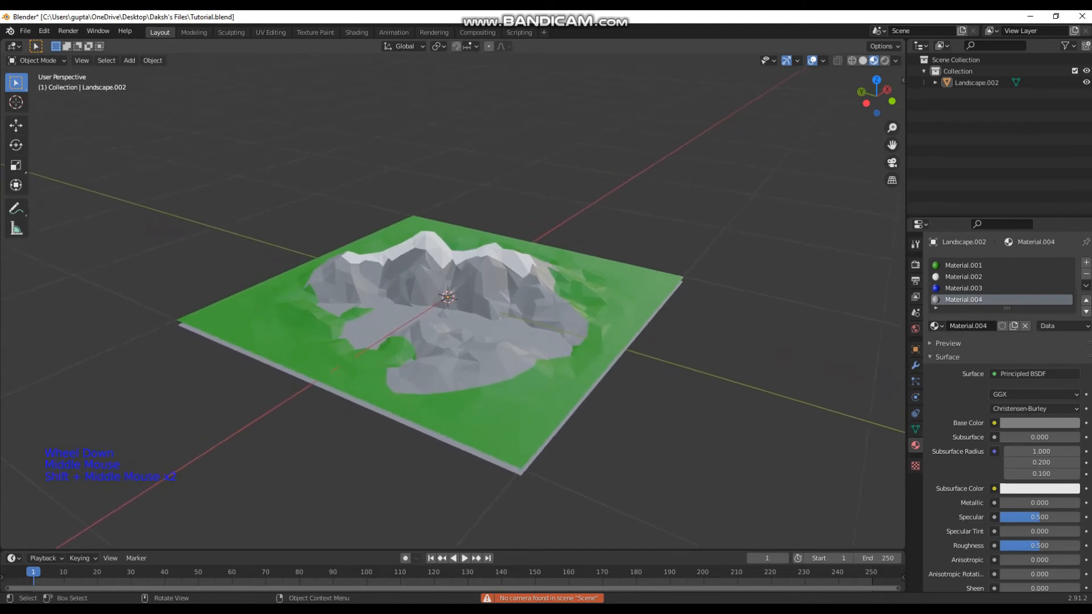
- Add a camera to the scene and look through it
key("shift+a")
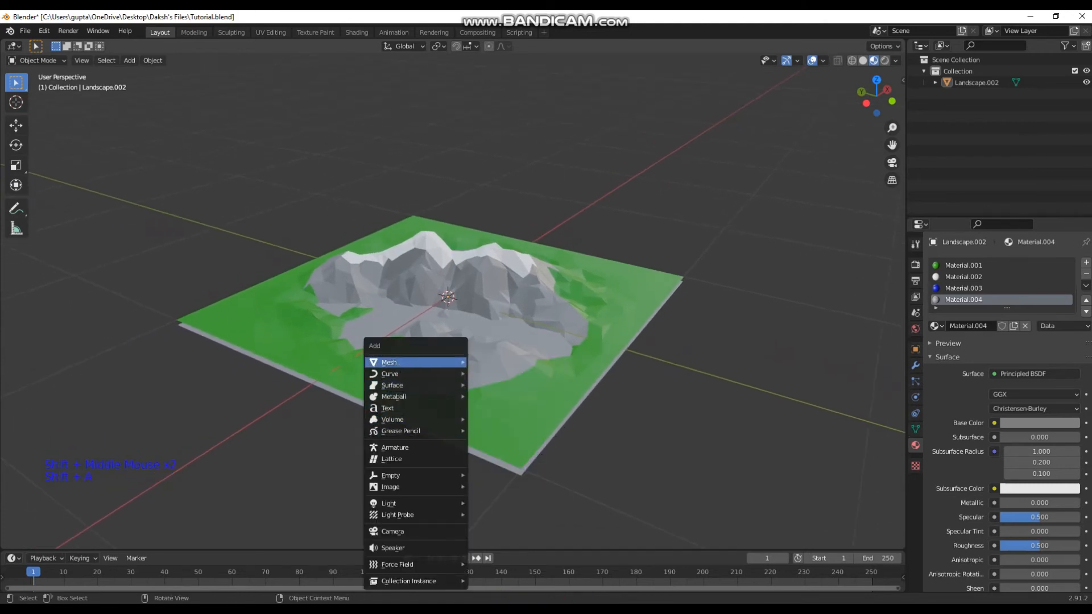
left_click(392, 531)
middle_click_drag(393, 531, 404, 526)
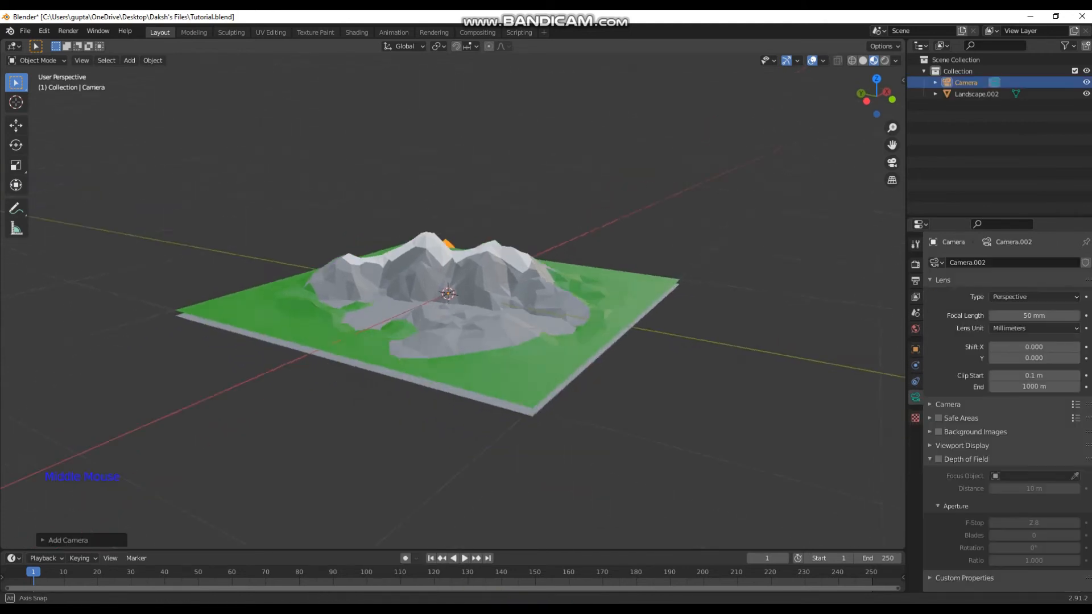
scroll(449, 296, "up", 3)
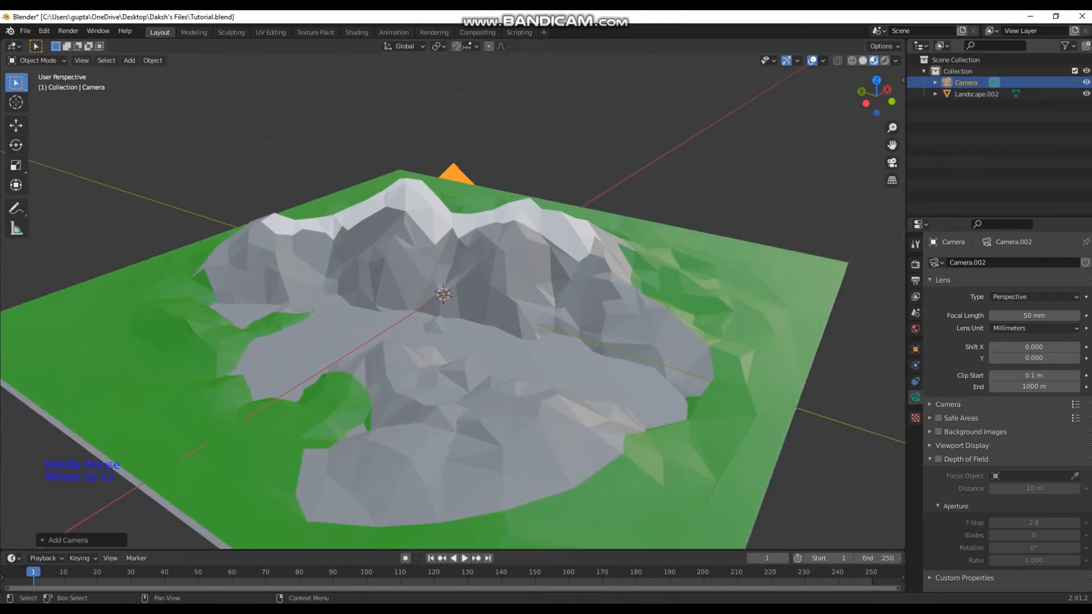
left_click(892, 163)
- Lock the camera to the view and pull it back until the mountains fit in its frame
key("n")
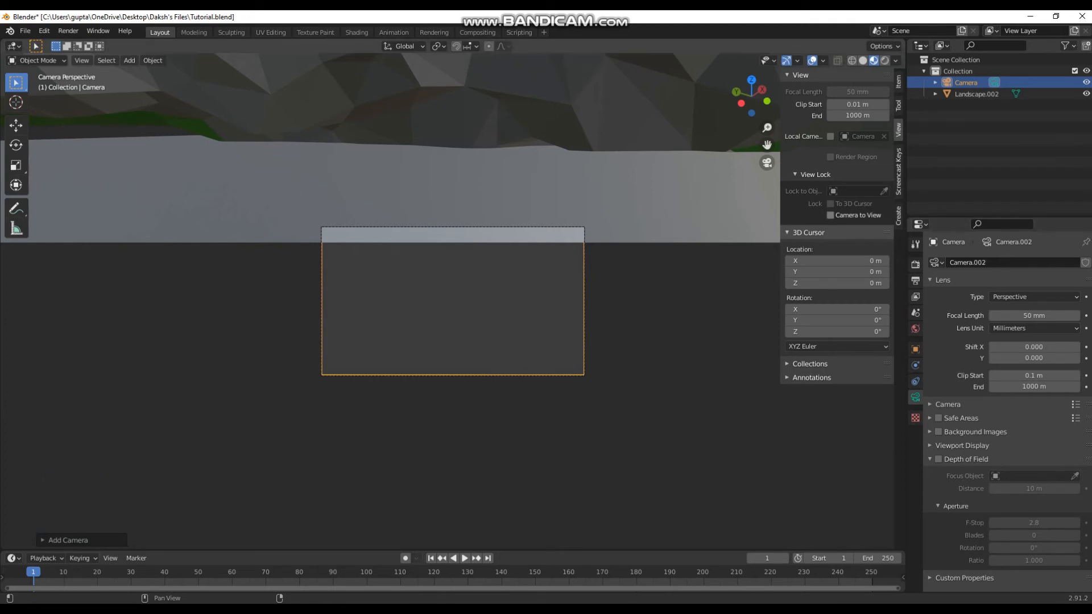
left_click(831, 215)
key("n")
middle_click_drag(452, 244, 452, 285)
scroll(452, 301, "down", 10)
scroll(452, 302, "down", 2)
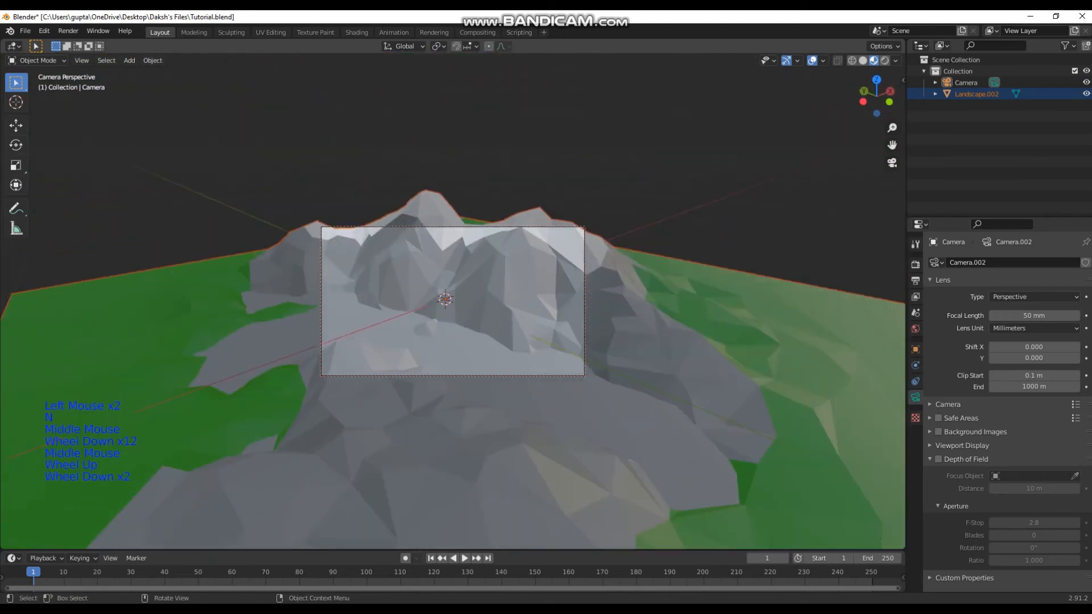
scroll(452, 301, "up", 1)
scroll(453, 301, "down", 5)
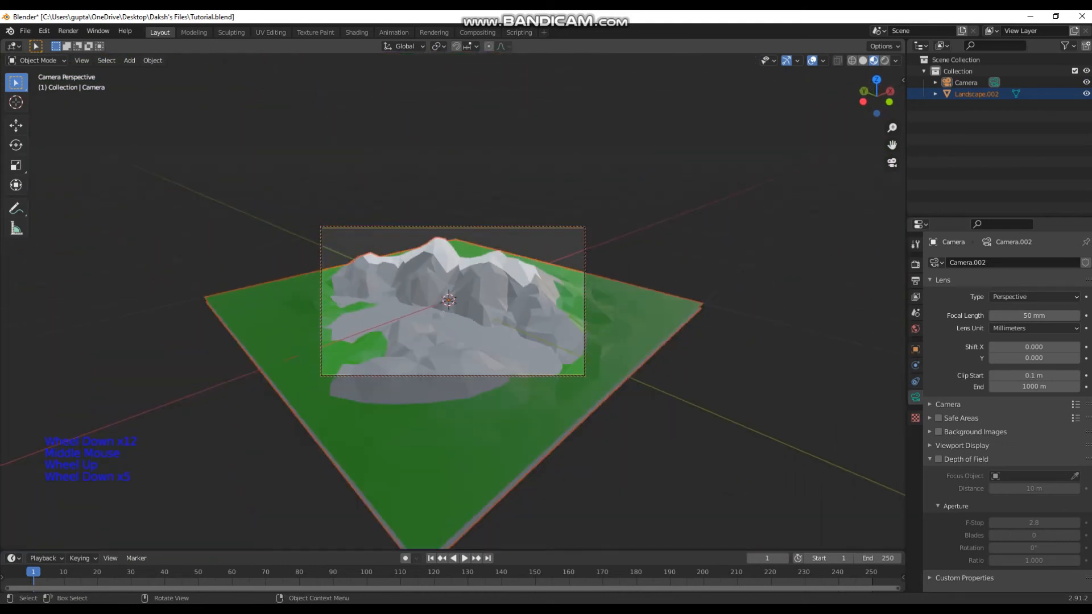
- Unlock the camera from the view and enlarge the camera frame in the viewport
key("n")
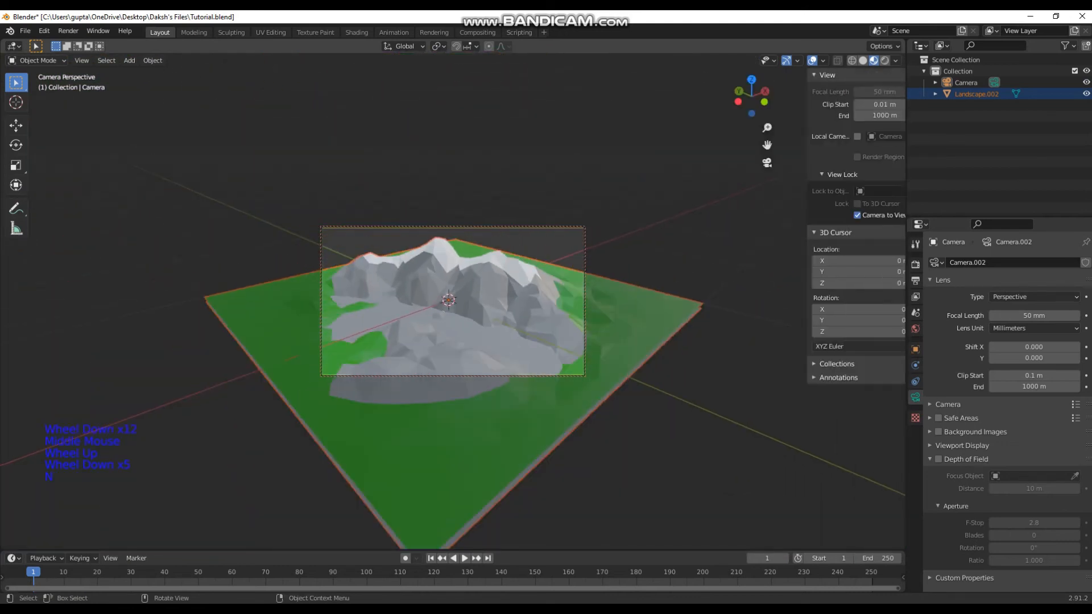
left_click(836, 260)
key("n")
scroll(452, 301, "up", 3)
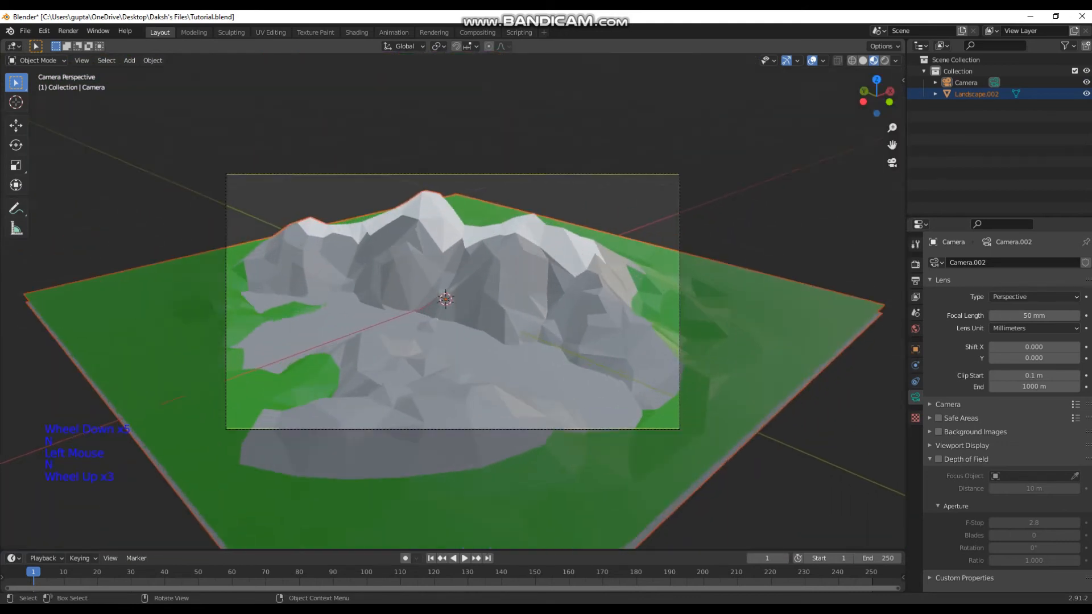
scroll(424, 331, "up", 3)
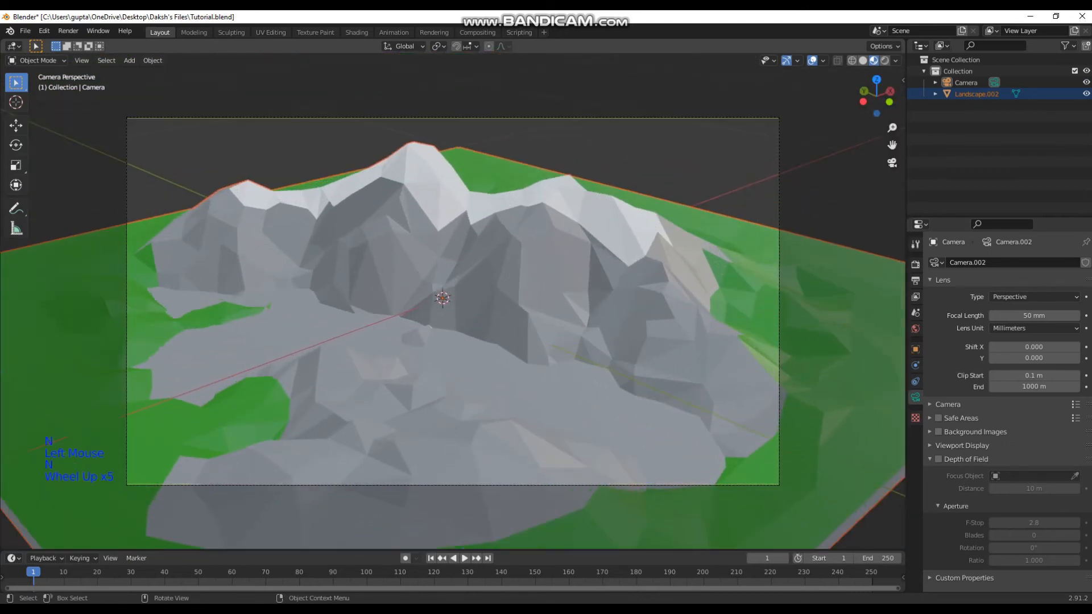
- Lock the camera to the view again and lower it to a near-horizontal angle framing the whole mountain range
key("n")
left_click(424, 331)
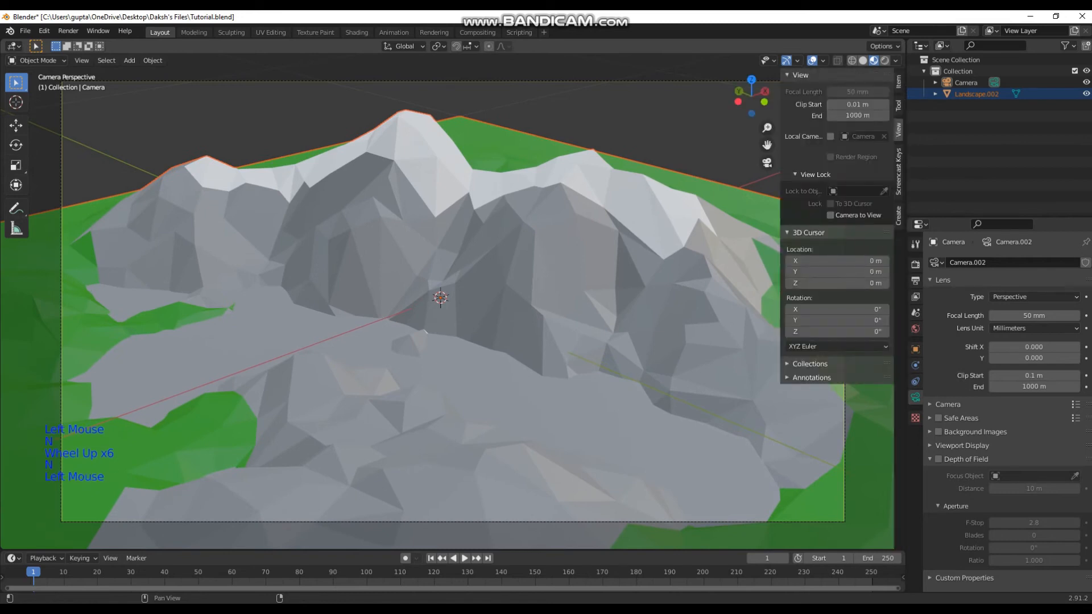
left_click(830, 215)
key("n")
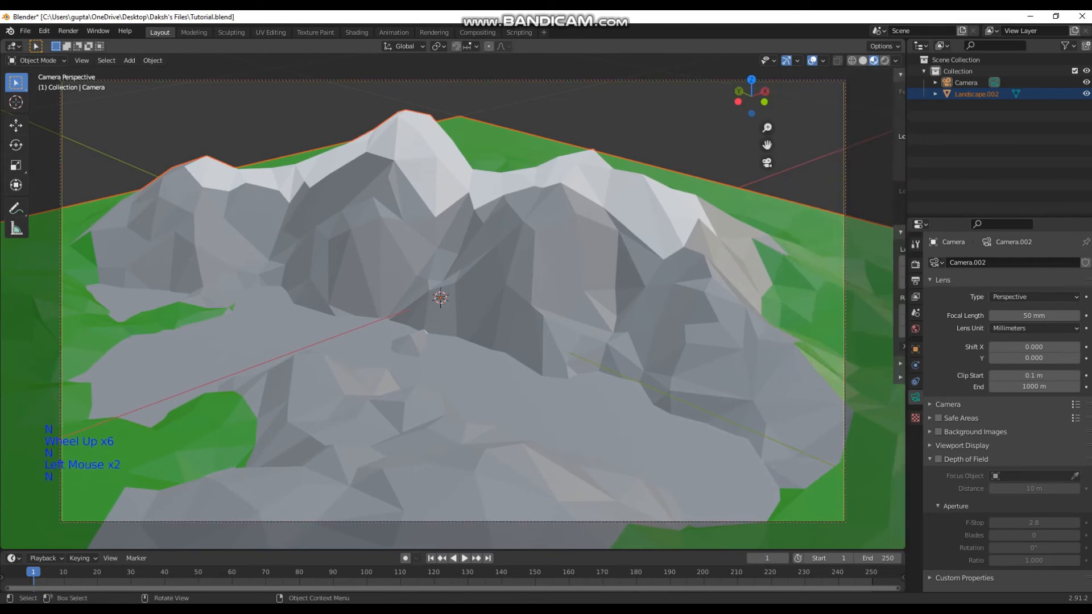
middle_click_drag(452, 308, 470, 436)
scroll(444, 370, "up", 1)
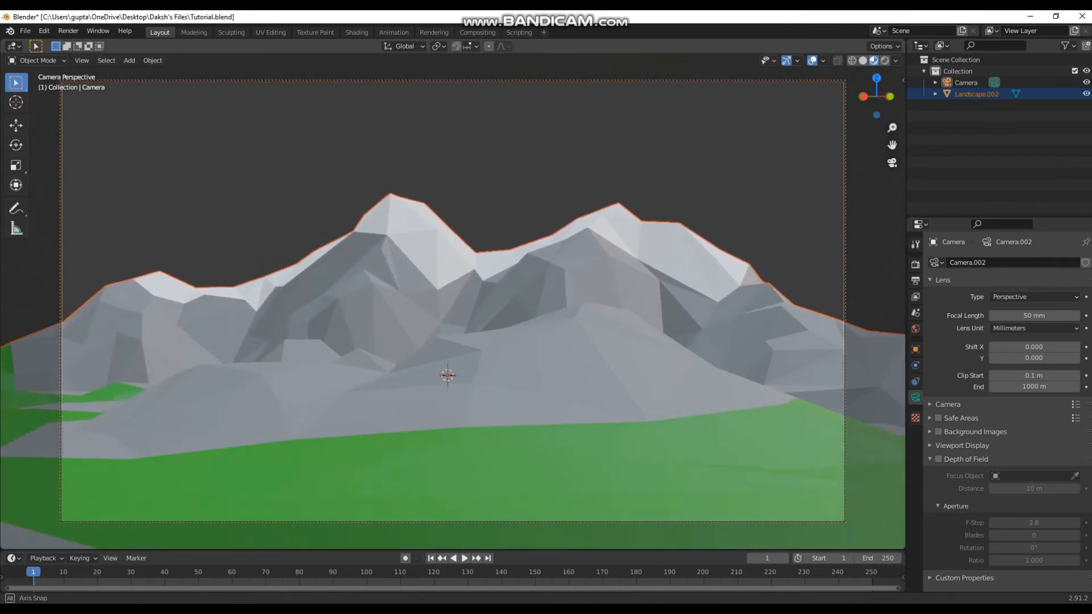
scroll(470, 406, "down", 2)
scroll(453, 377, "up", 1)
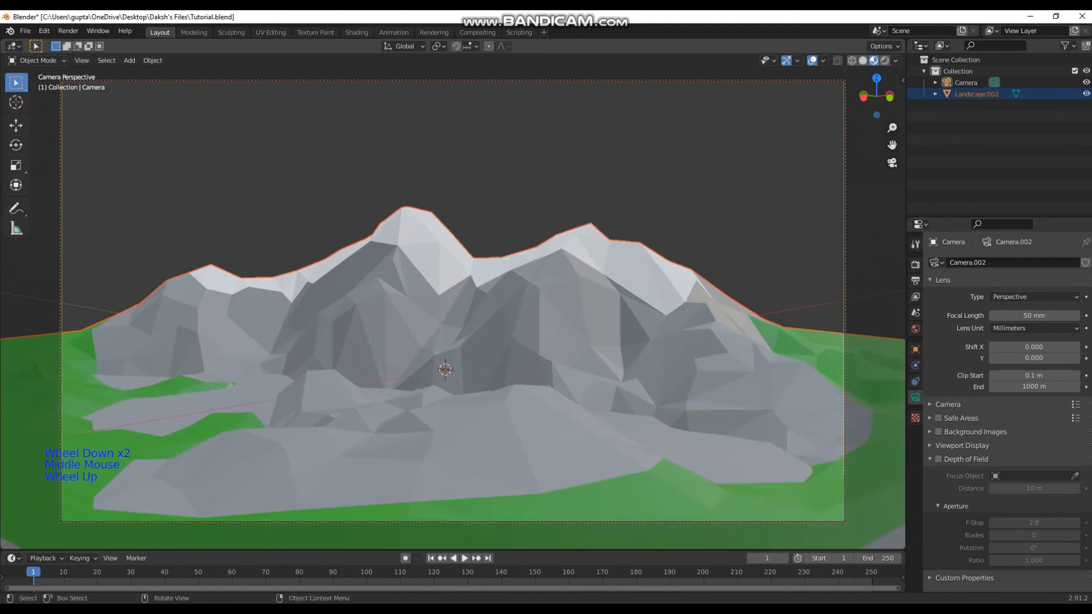
mouse_move(453, 377)
middle_mouse_down()
mouse_move(453, 360)
mouse_move(453, 377)
middle_mouse_up()
scroll(453, 377, "up", 1)
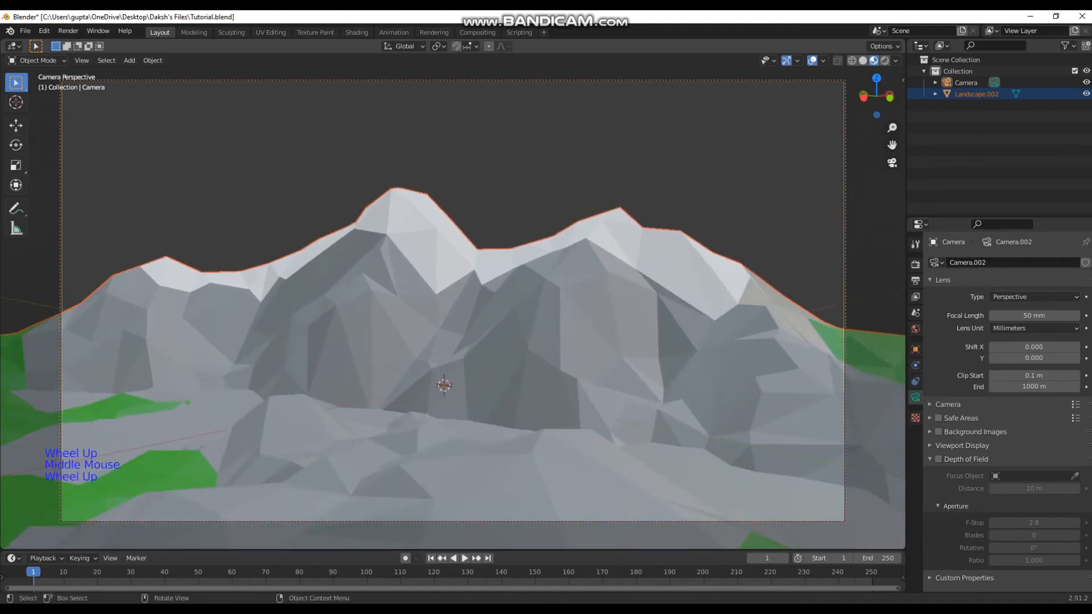
scroll(453, 377, "down", 1)
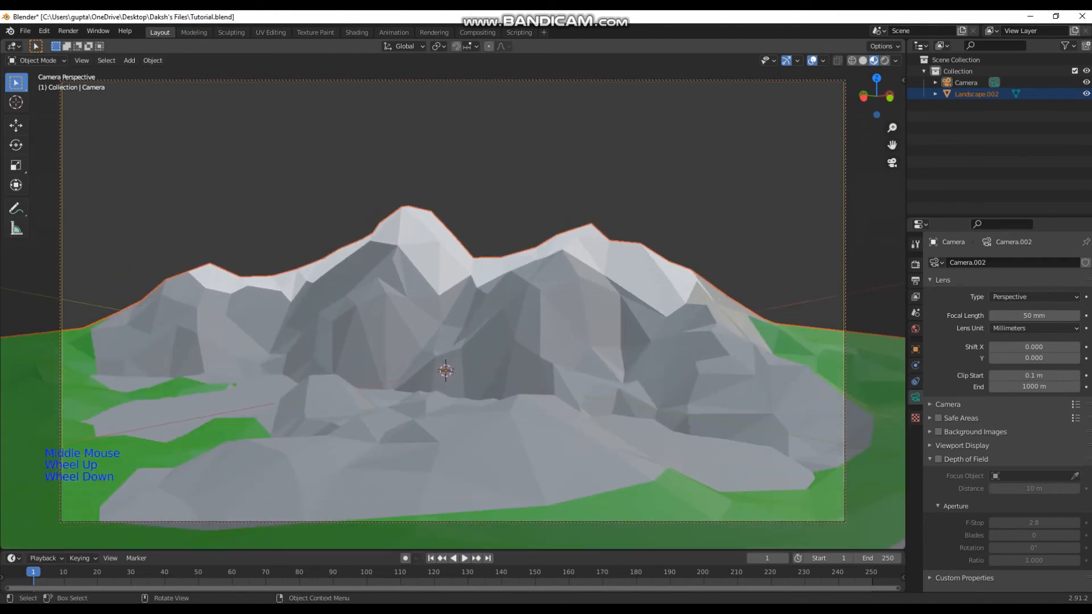
- Turn off Camera to View to keep the camera's current framing
key("n")
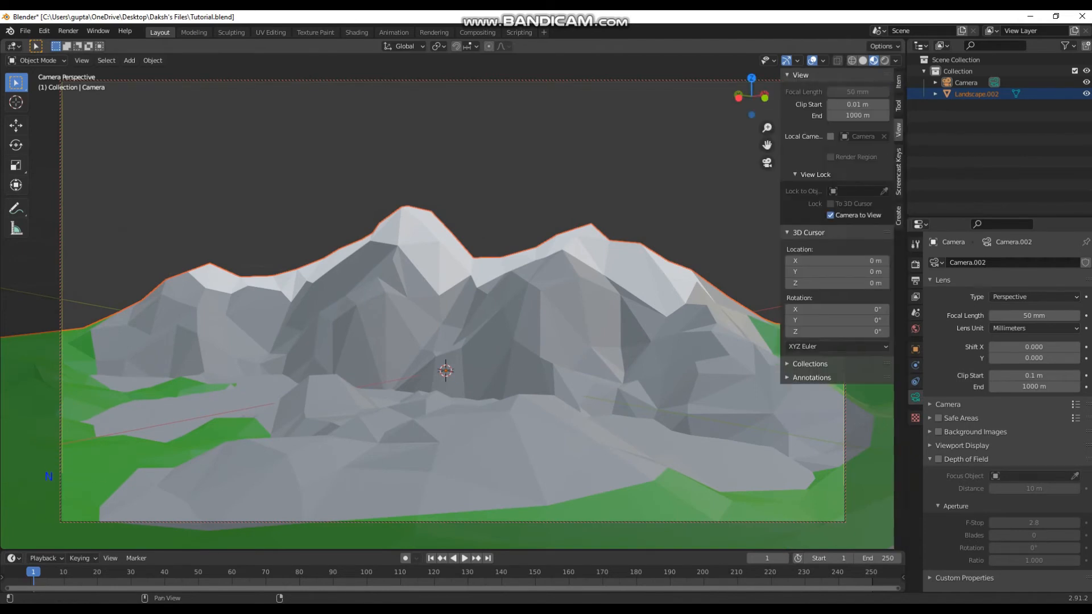
left_click(830, 215)
key("n")
- Select the landscape, enter Edit Mode, and assign the blue Material.003 to the selected lake faces
middle_click_drag(569, 256, 457, 331)
key("Tab")
left_click(458, 331)
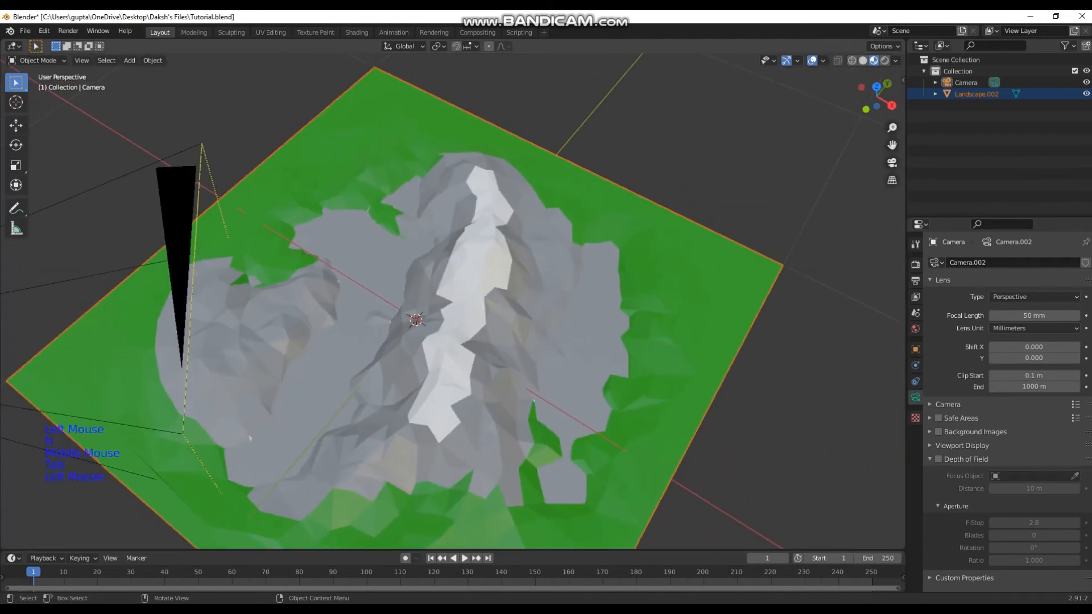
key("Tab")
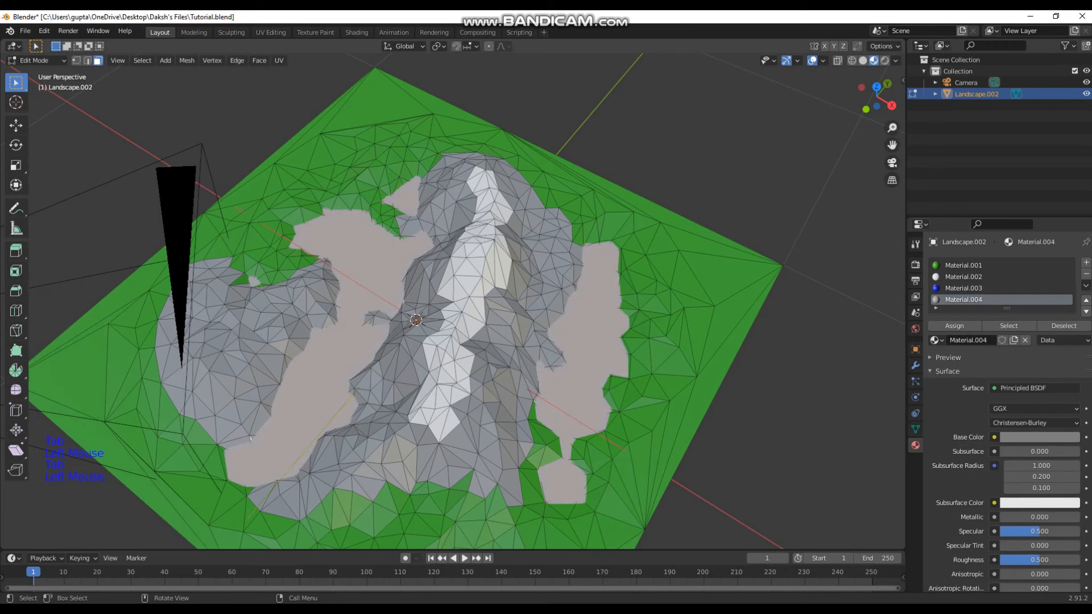
left_click(963, 289)
left_click(954, 326)
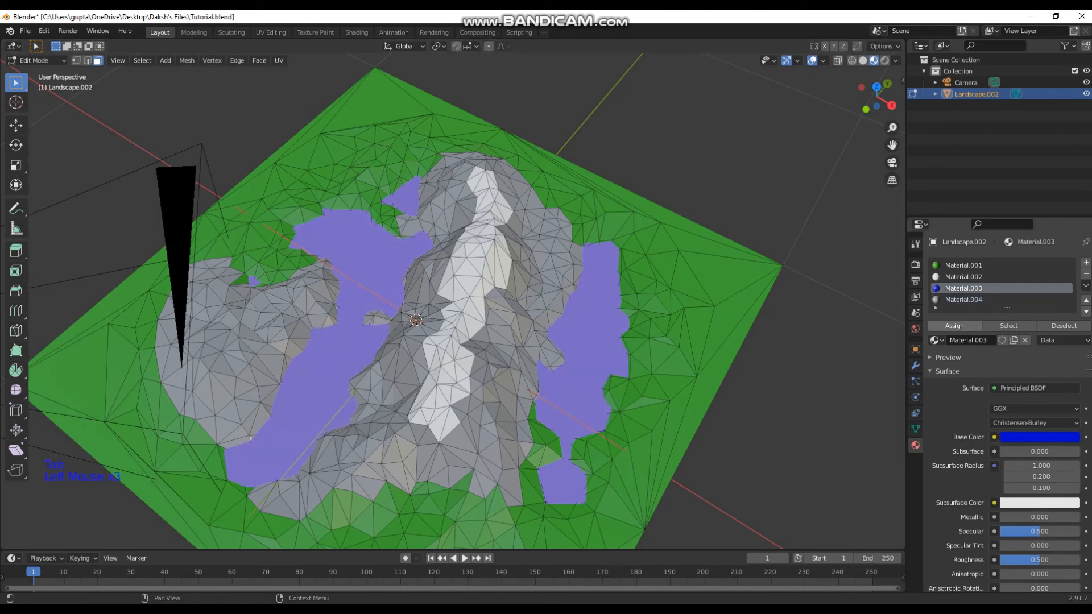
- Return to Object Mode and inspect the recolored landscape through the camera
middle_click_drag(500, 296, 637, 270)
key("Tab")
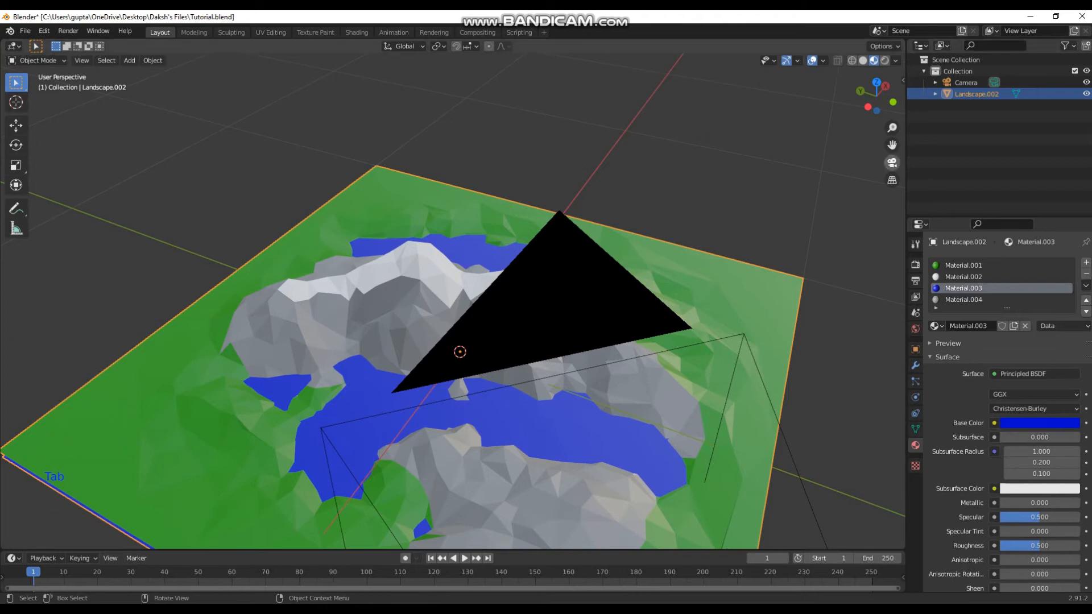
left_click(892, 163)
middle_click_drag(526, 182, 532, 202)
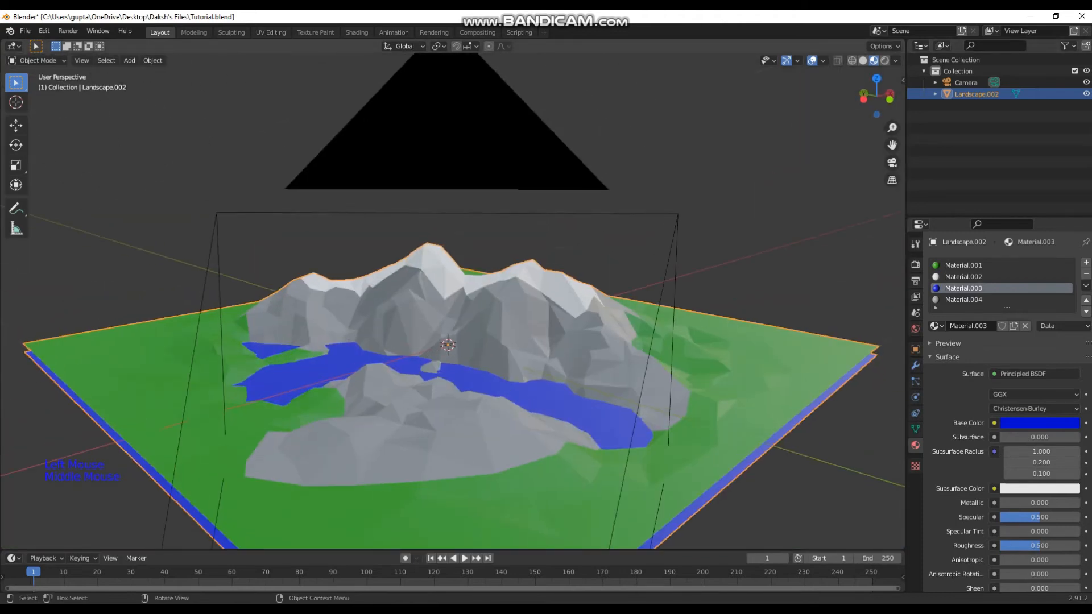
left_click(892, 163)
scroll(892, 163, "up", 2)
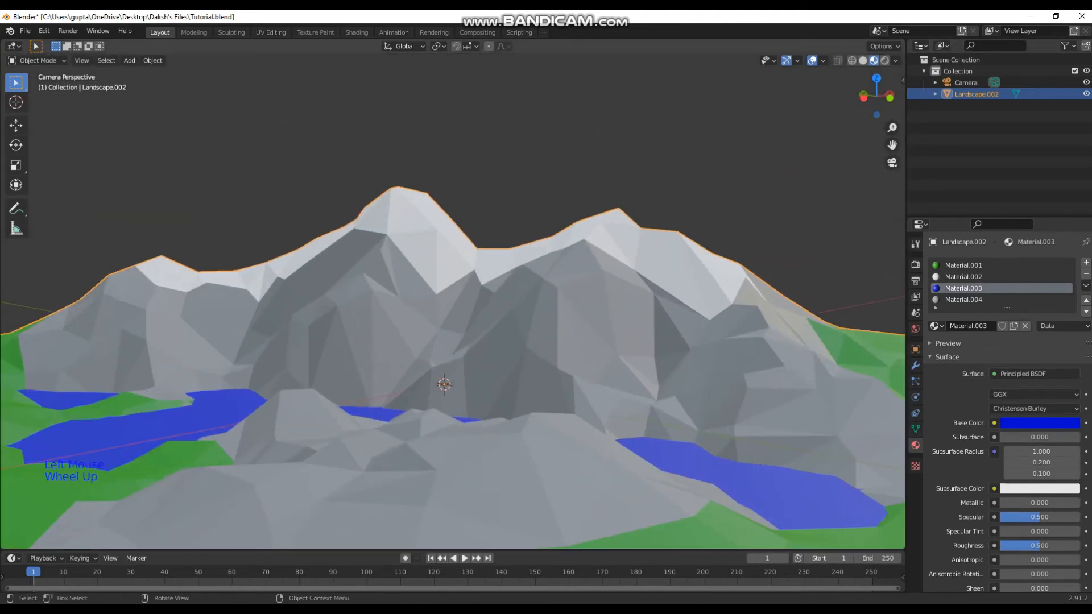
- Return to the camera view, lock the camera to it, and reframe the mountains from a slightly lower angle, saving the file
scroll(453, 302, "down", 1)
middle_click_drag(452, 302, 455, 305)
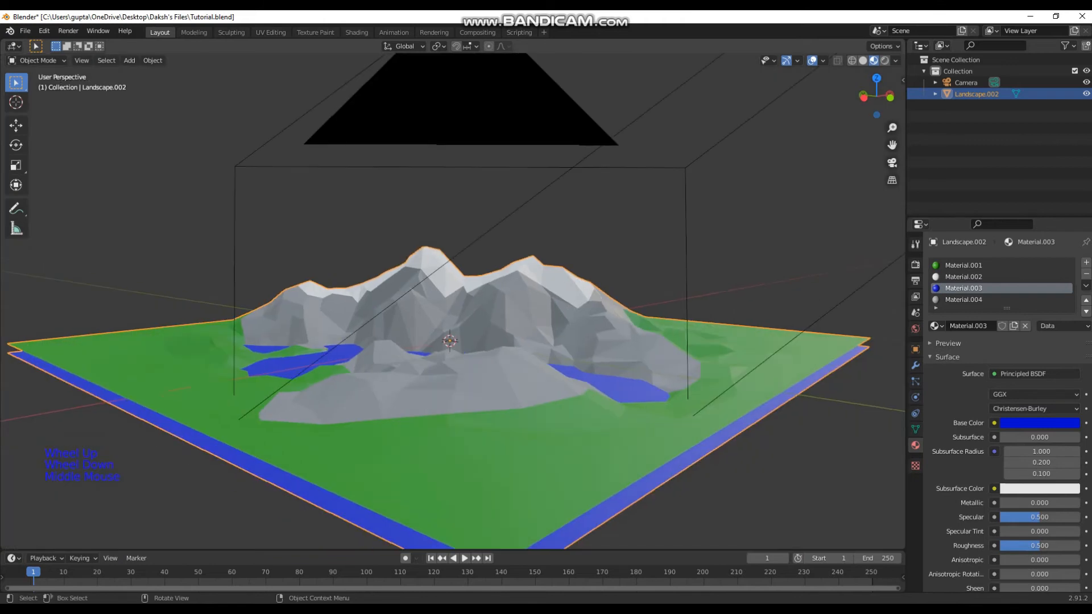
left_click(892, 163)
key("m")
key("m")
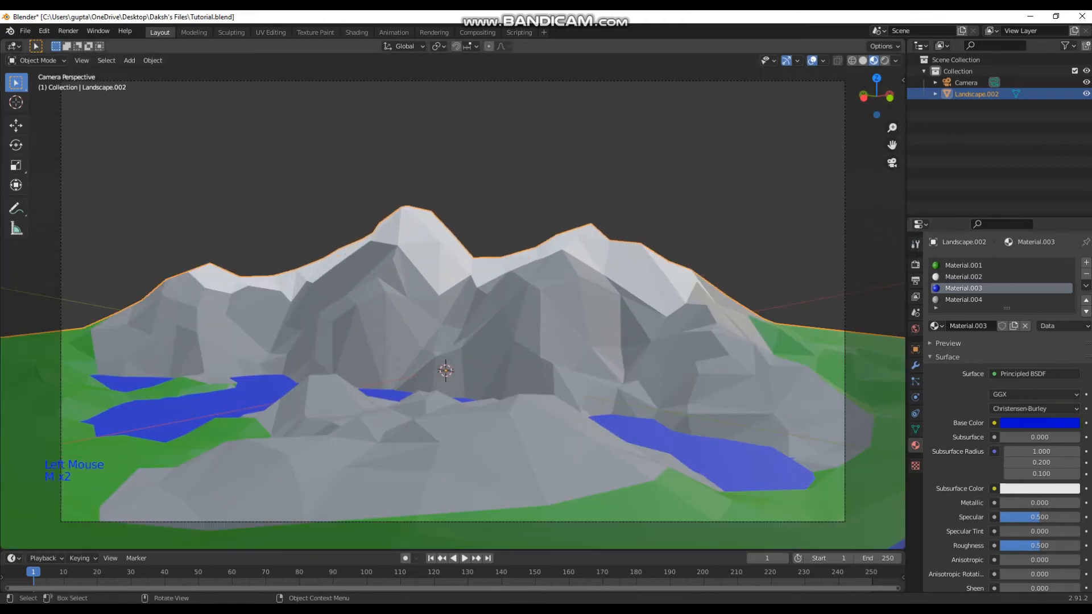
key("m")
key("n")
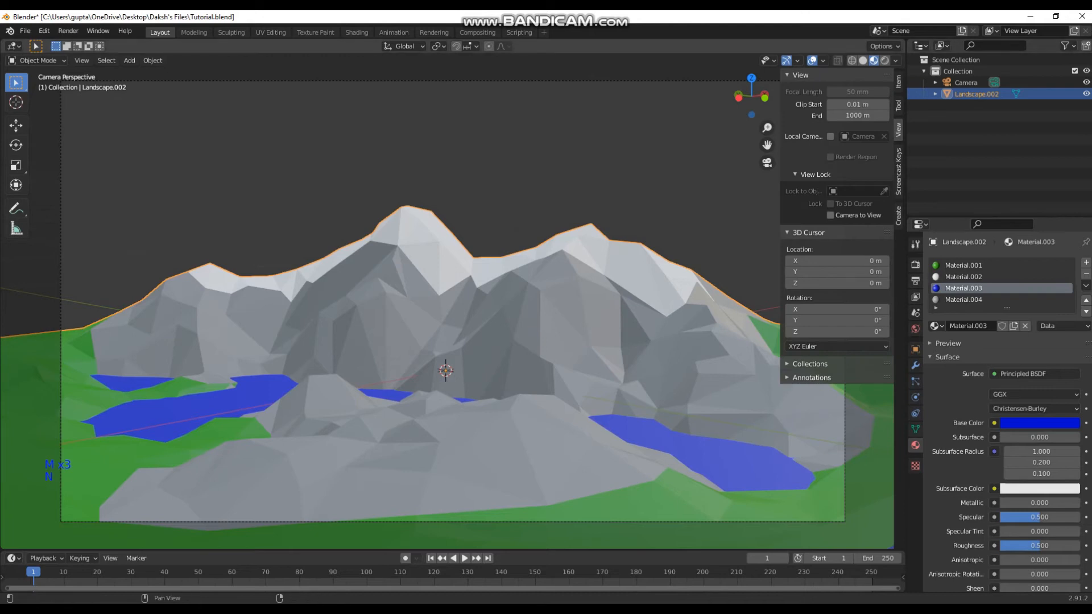
left_click(831, 215)
key("n")
middle_click_drag(453, 302, 480, 285)
scroll(453, 301, "up", 1)
scroll(453, 301, "down", 1)
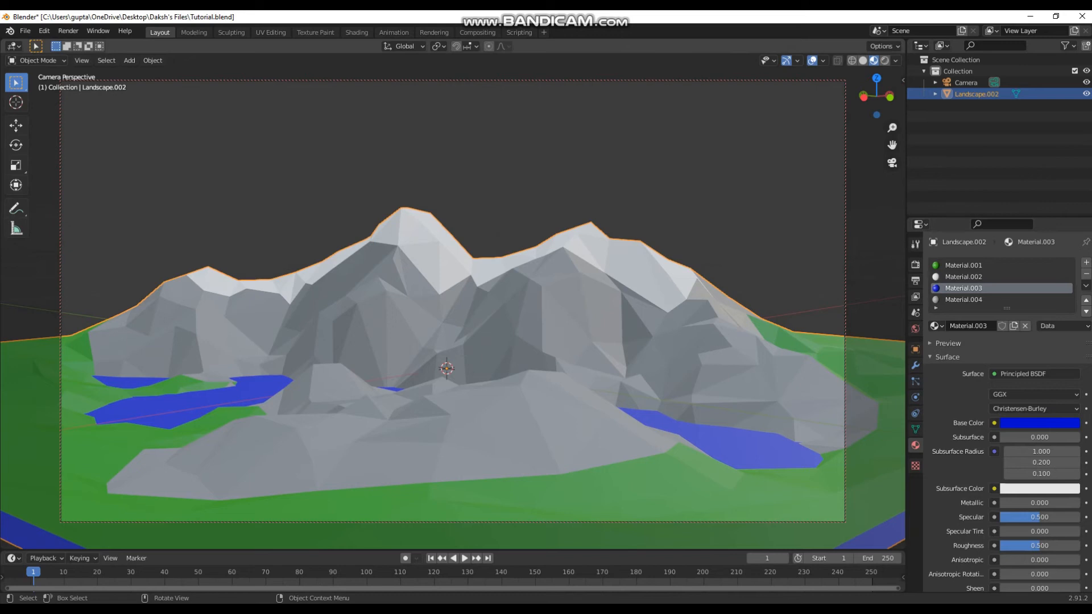
key("ctrl+s")
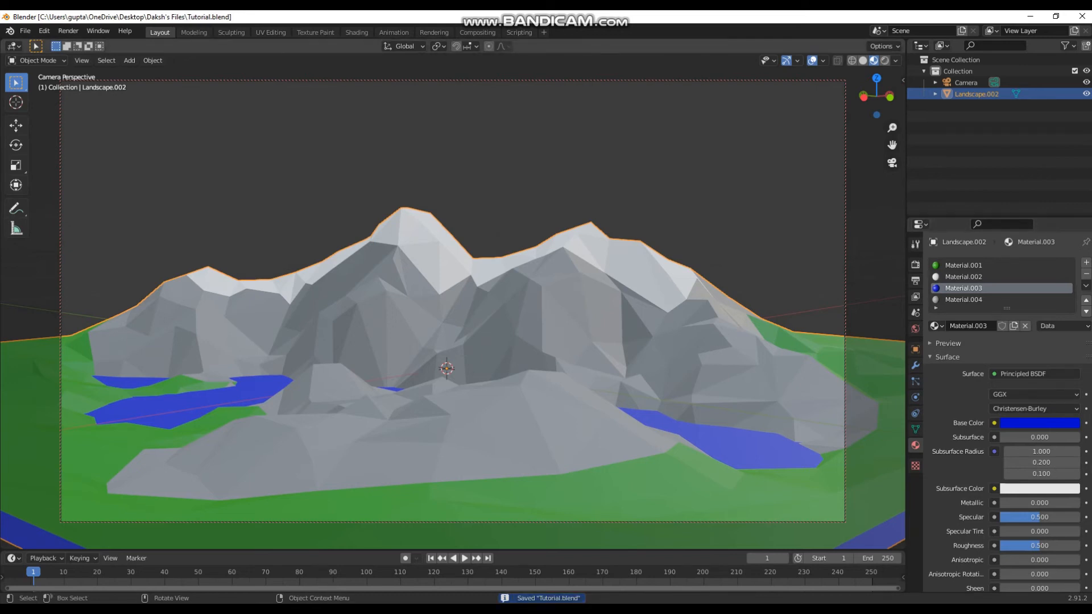
mouse_move(452, 307)
middle_mouse_down()
mouse_move(463, 327)
mouse_move(449, 310)
middle_mouse_up()
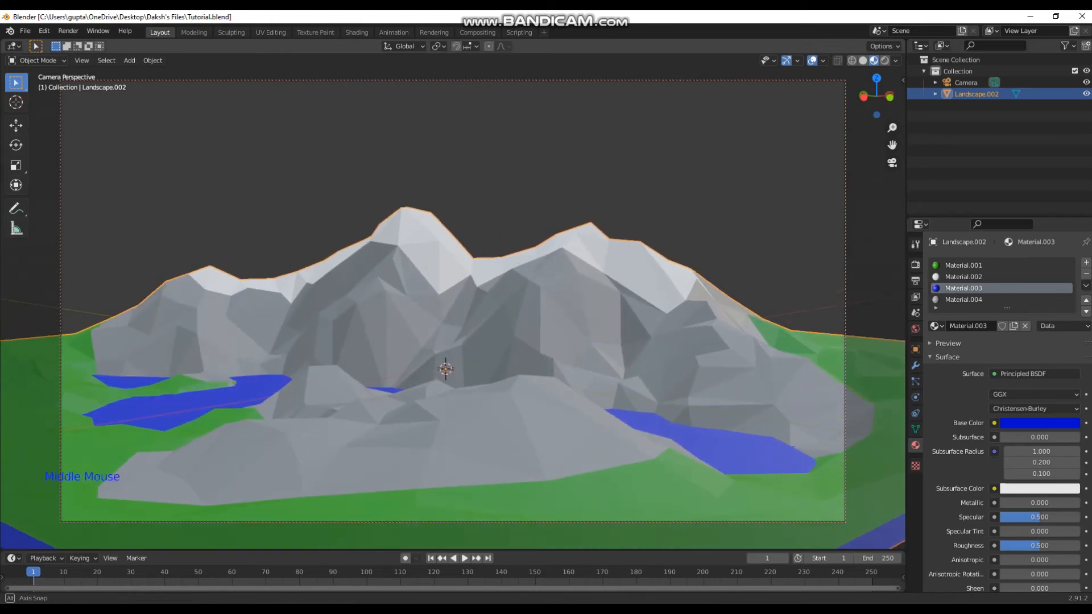
- Turn off Camera to View to keep the camera's framing, and save the file
key("n")
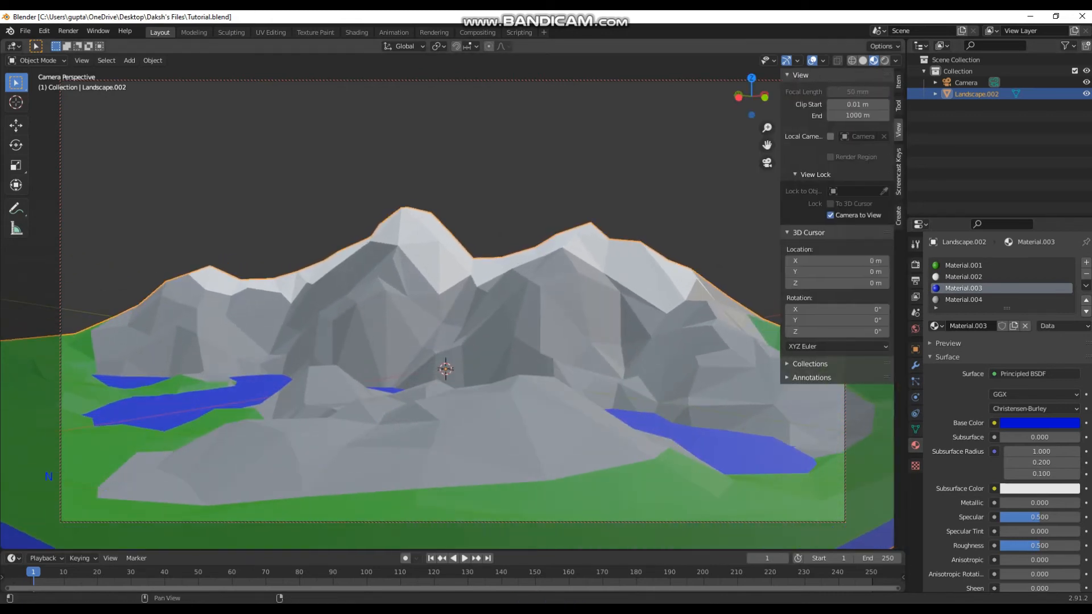
left_click(830, 215)
key("n")
middle_click_drag(452, 307, 600, 341)
scroll(452, 308, "down", 5)
scroll(452, 307, "up", 3)
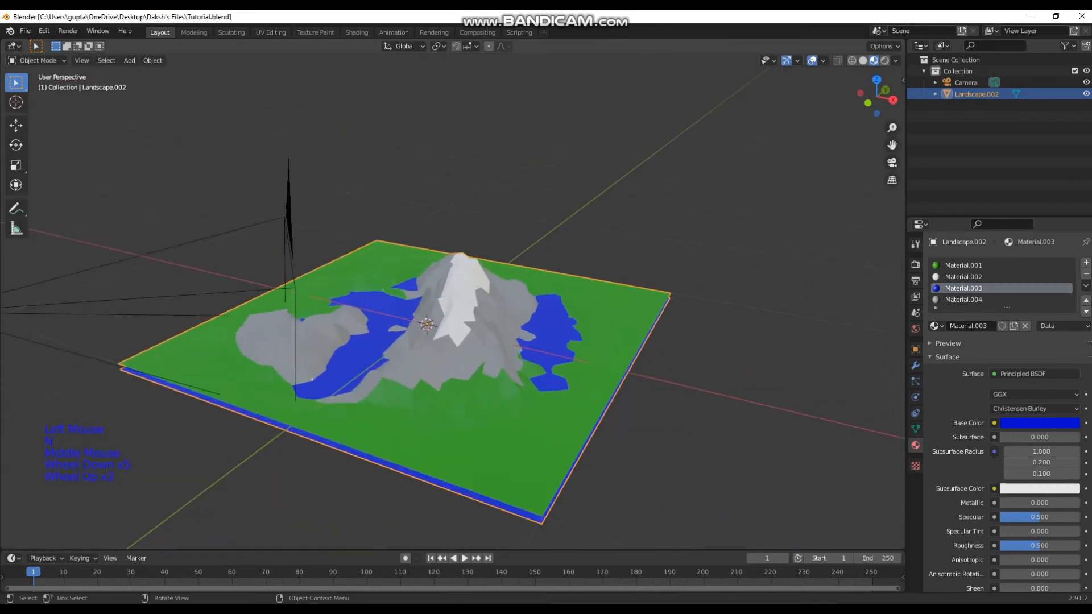
middle_click_drag(452, 307, 494, 313)
key("ctrl+s")
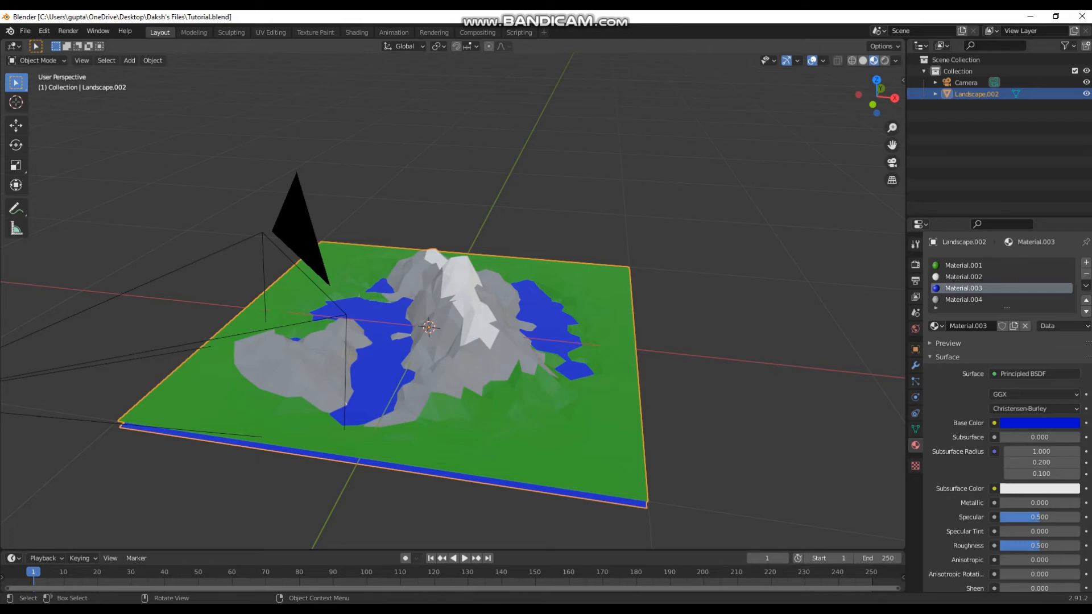
- Start a test render of the scene and inspect the landscape from outside the camera
key("F12")
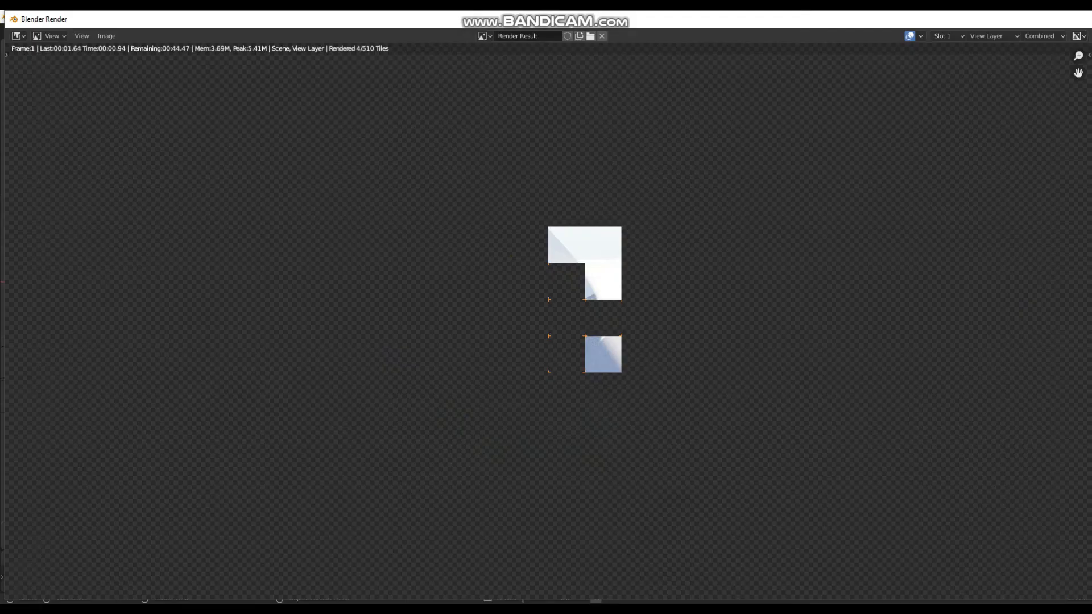
key("Escape")
scroll(450, 330, "up", 2)
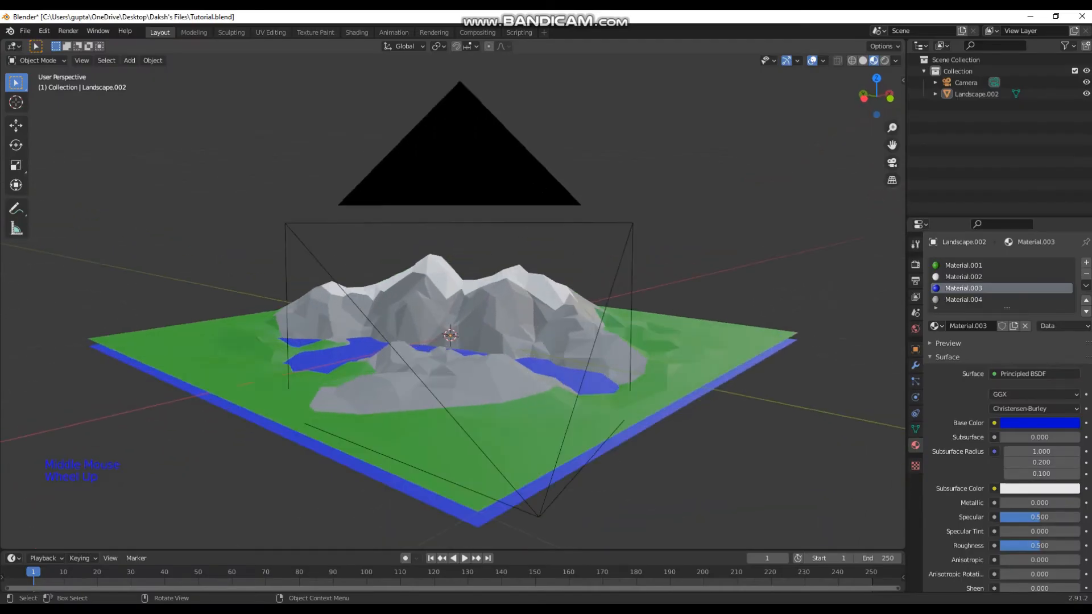
middle_click_drag(450, 330, 451, 319)
scroll(451, 319, "up", 2)
scroll(451, 318, "up", 1)
scroll(451, 318, "down", 2)
scroll(451, 318, "down", 1)
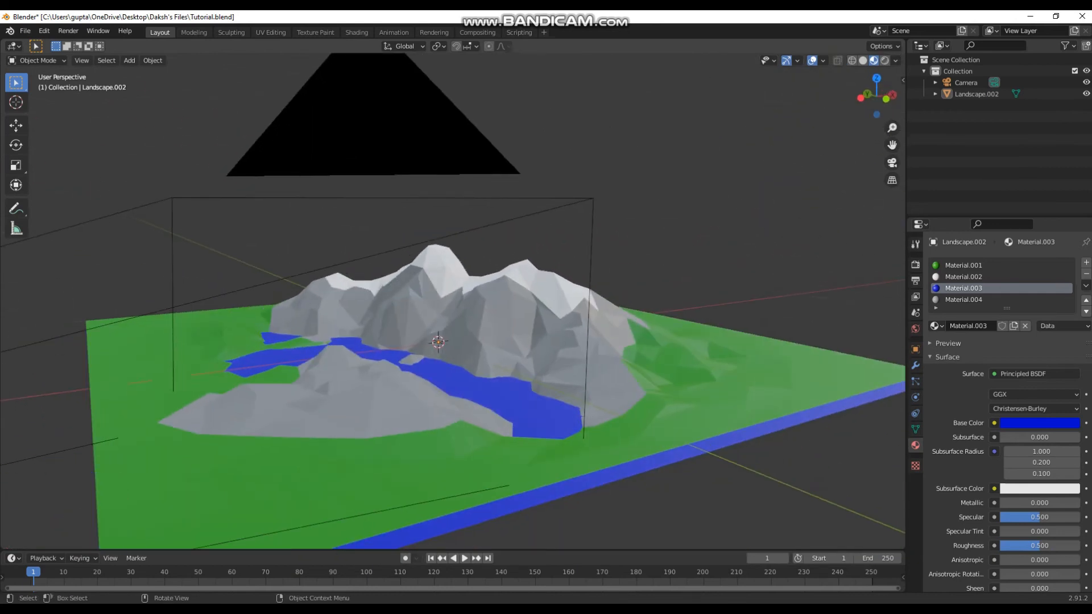
- Look through the camera and switch the viewport to rendered shading
left_click(891, 162)
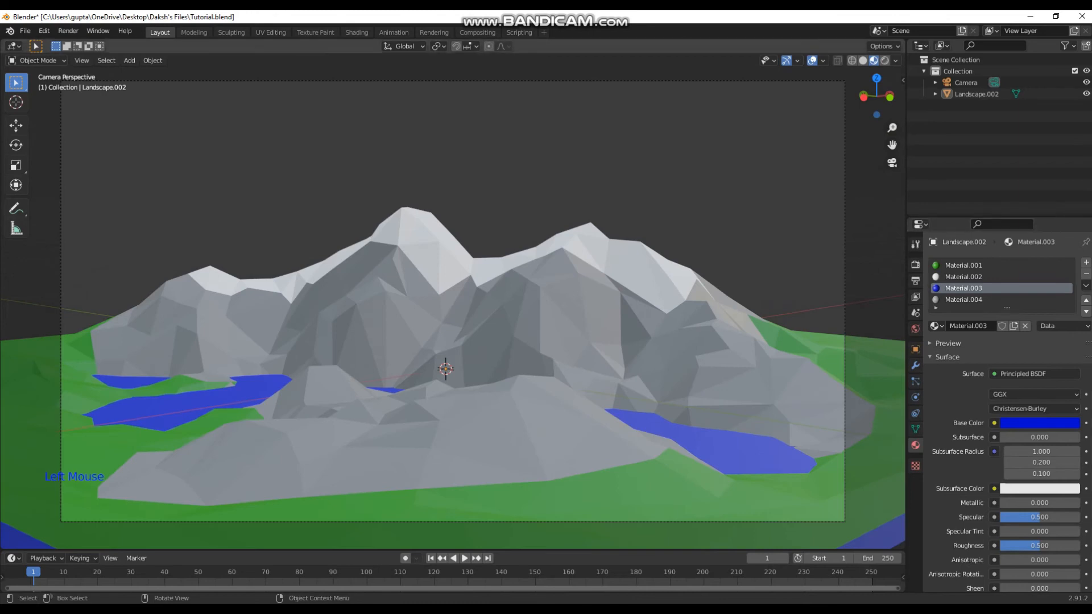
left_click(885, 60)
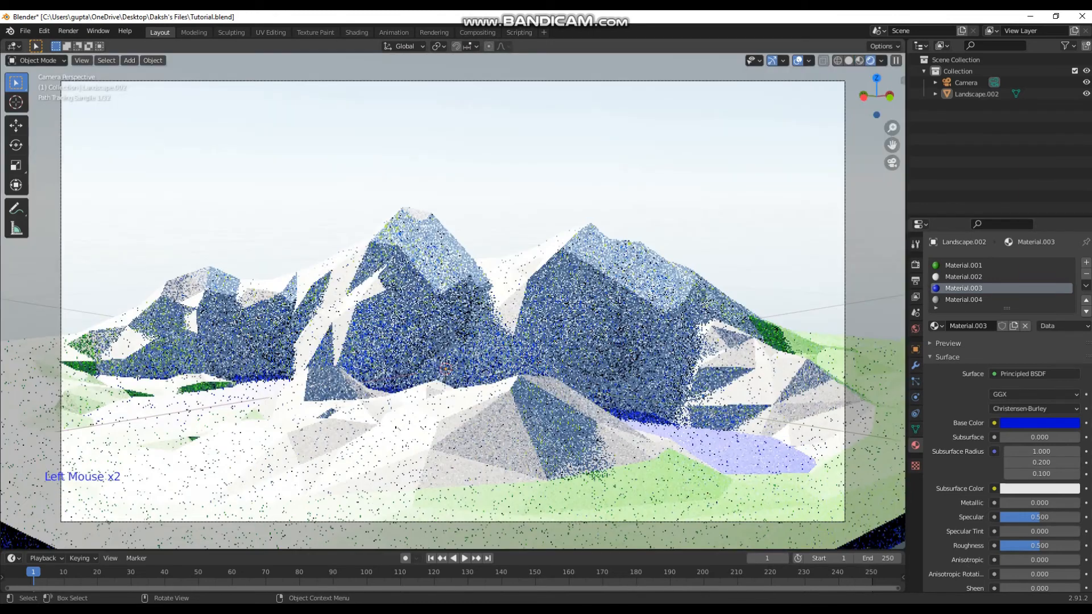
scroll(453, 301, "up", 1)
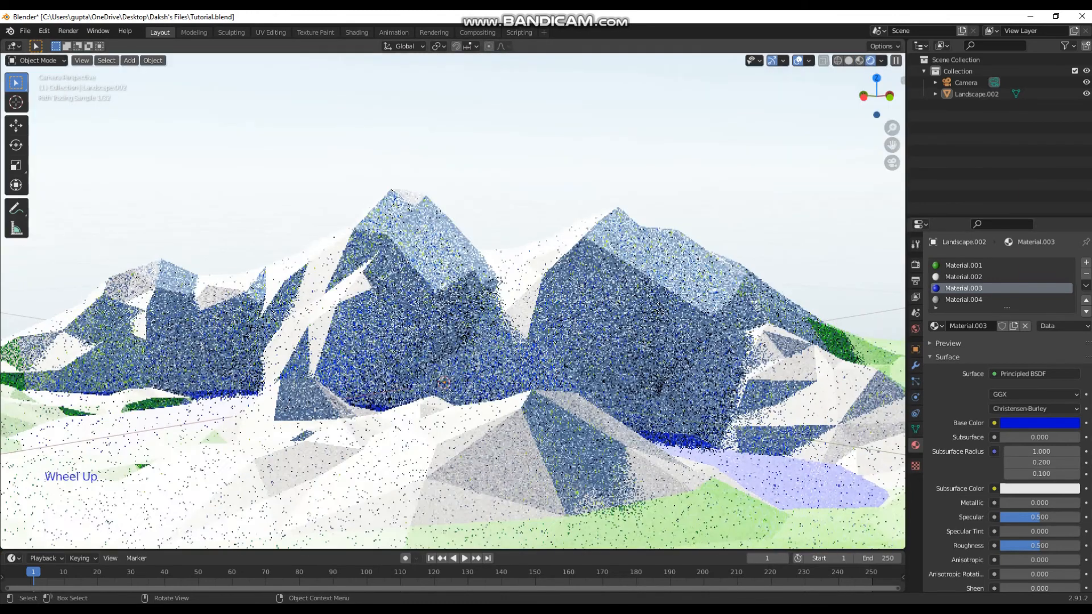
scroll(452, 302, "down", 1)
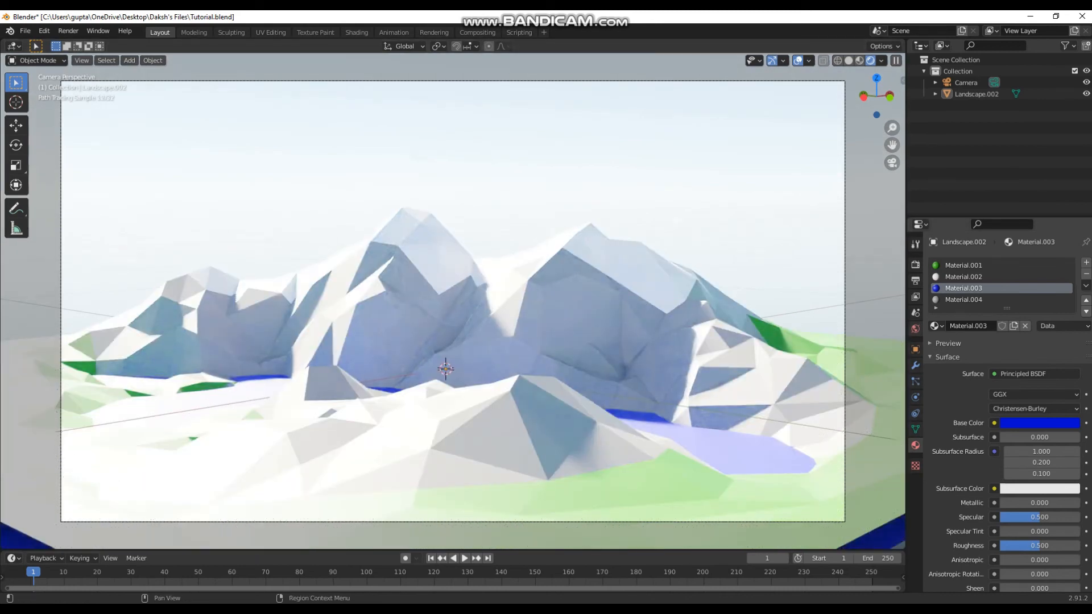
- Choose Sky Texture for the world background color and save the file
left_click(915, 328)
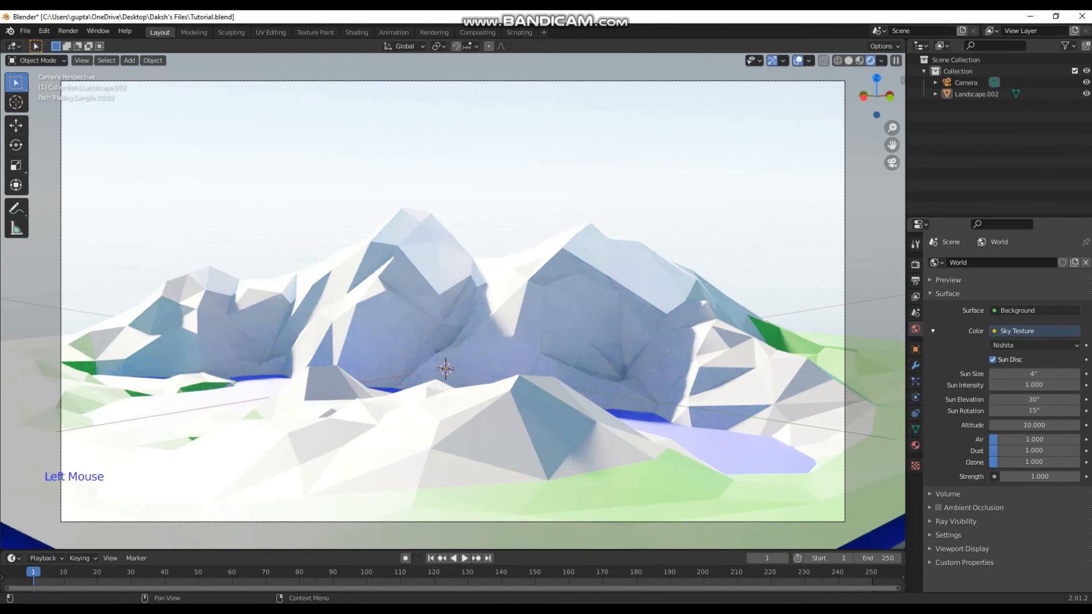
left_click(1035, 330)
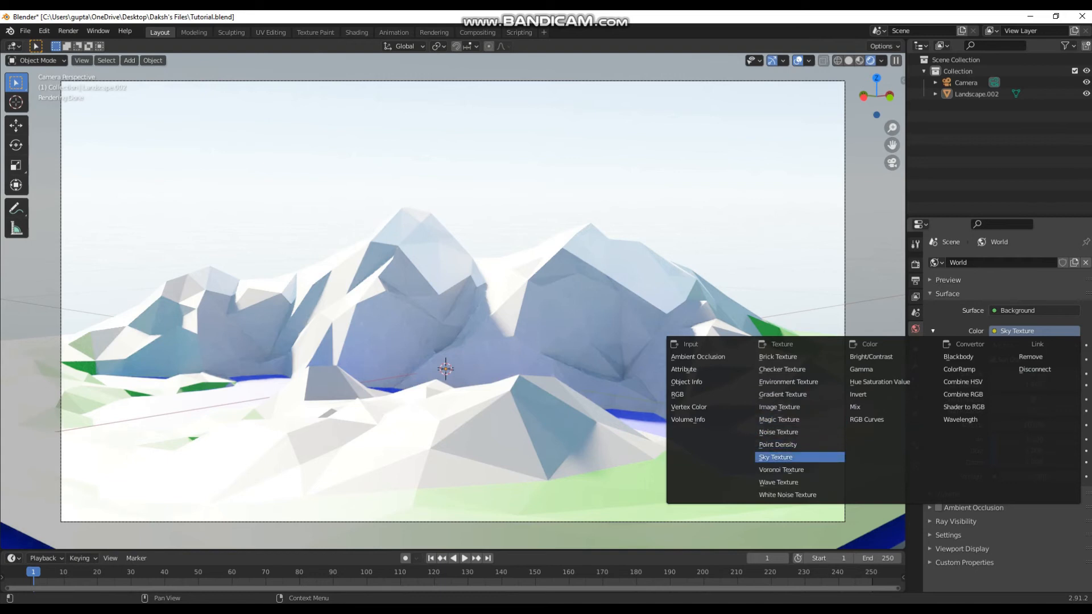
left_click(799, 457)
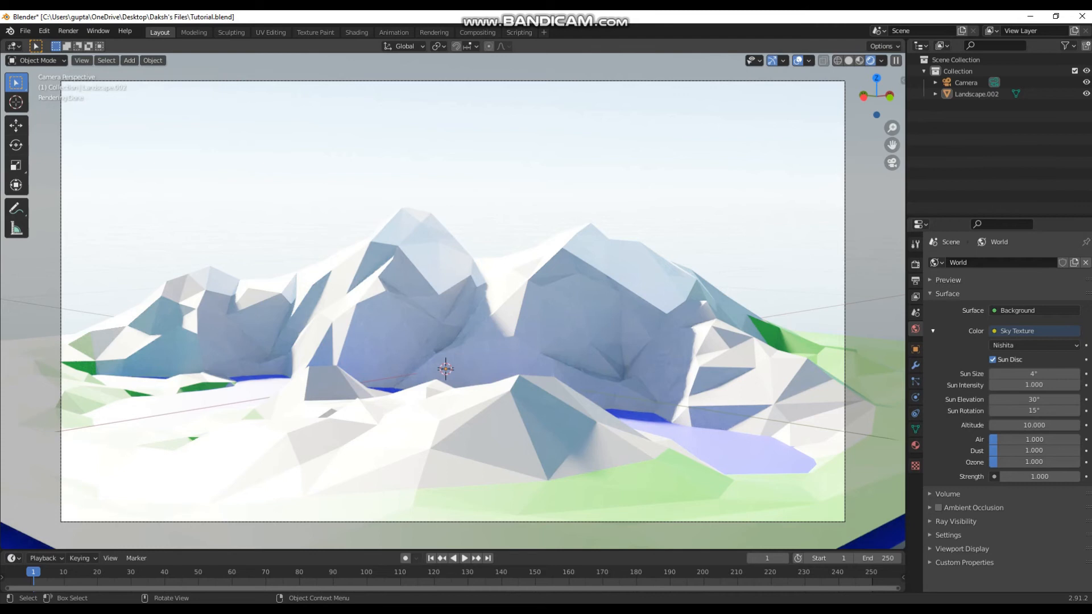
key("ctrl+s")
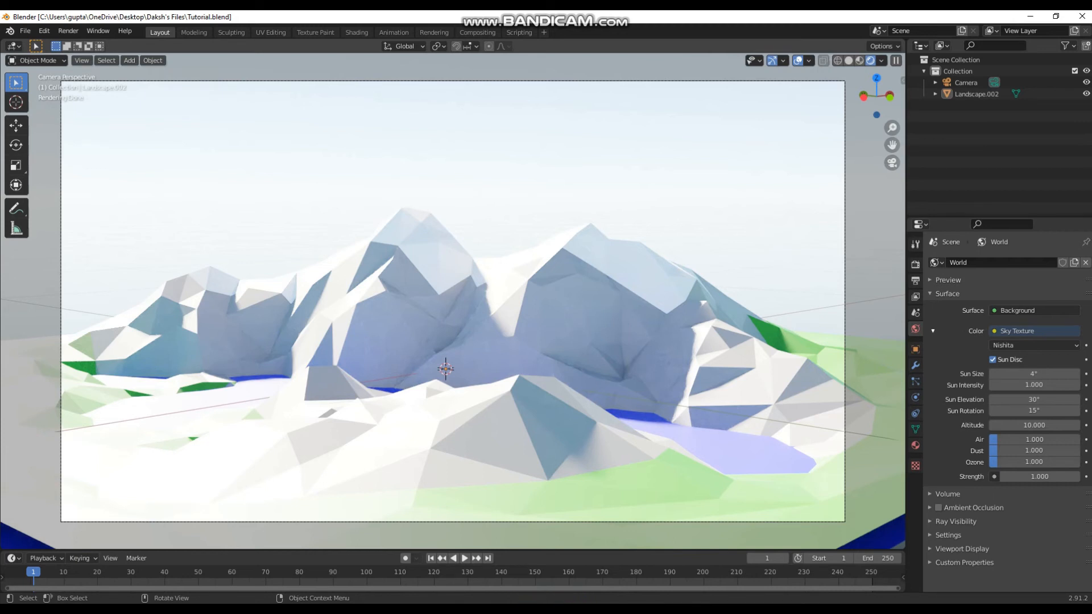
- Darken the green base color of the ground's Material.001
left_click(915, 445)
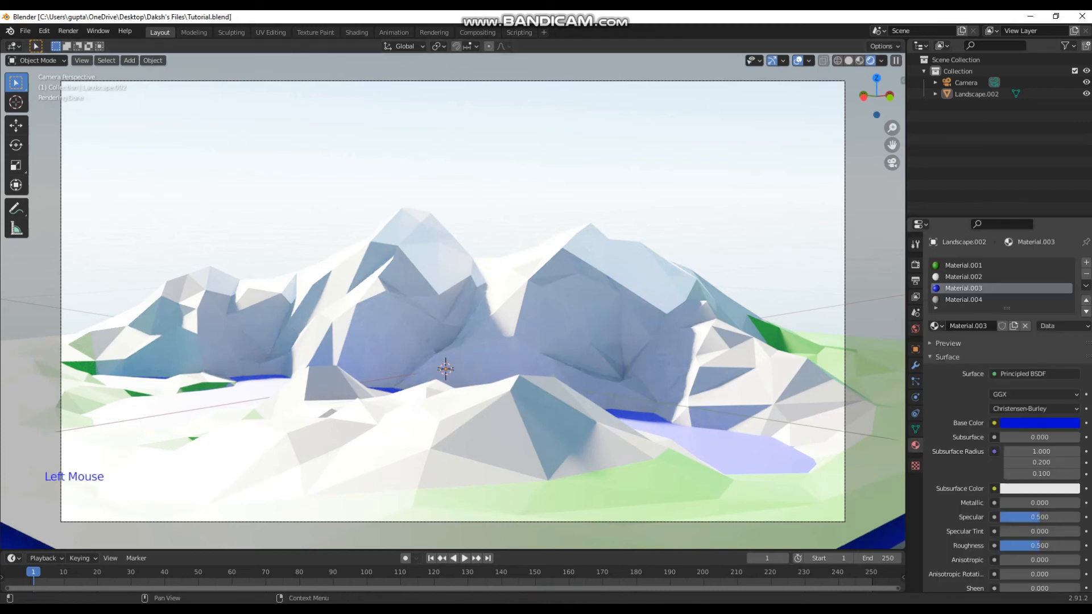
left_click(963, 265)
left_click(1040, 423)
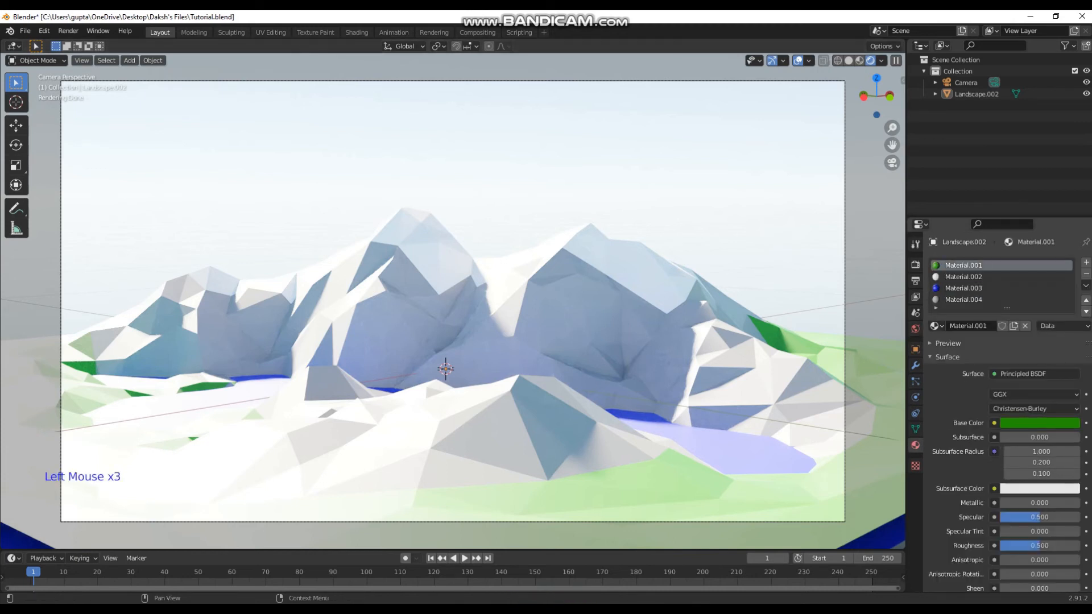
left_click_drag(1071, 304, 1070, 303)
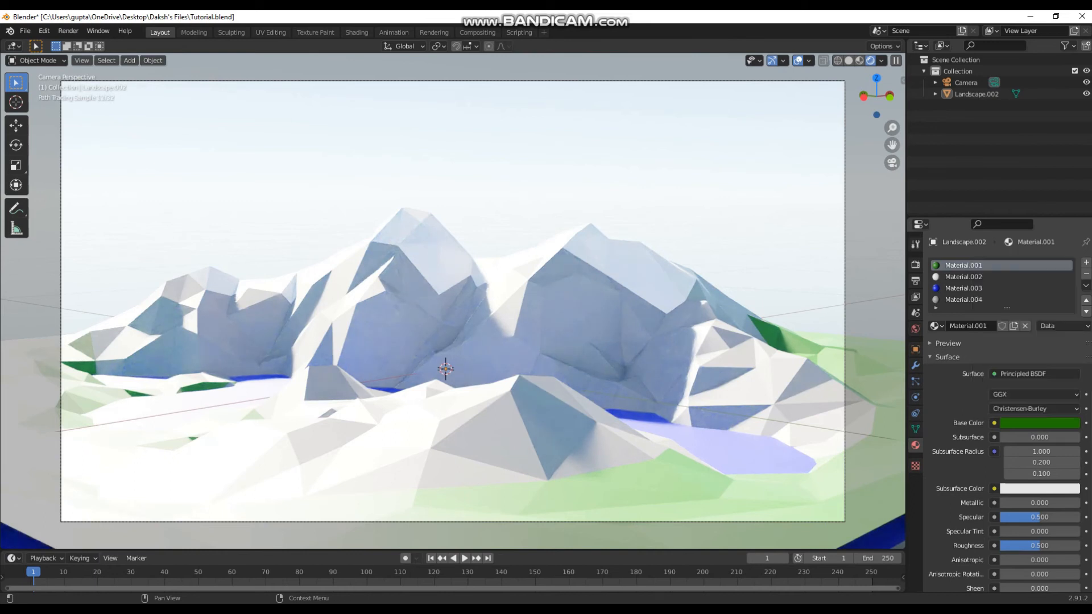
- Try sun rotations of 10°, 20° and 5° in the world's sky texture
left_click(915, 329)
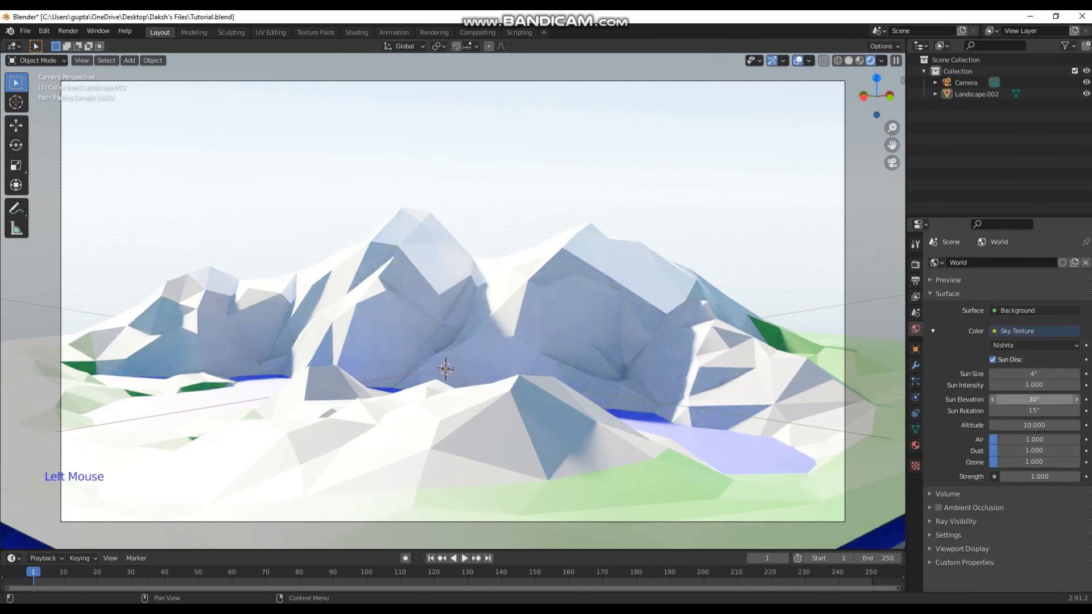
left_click(1034, 410)
type("10")
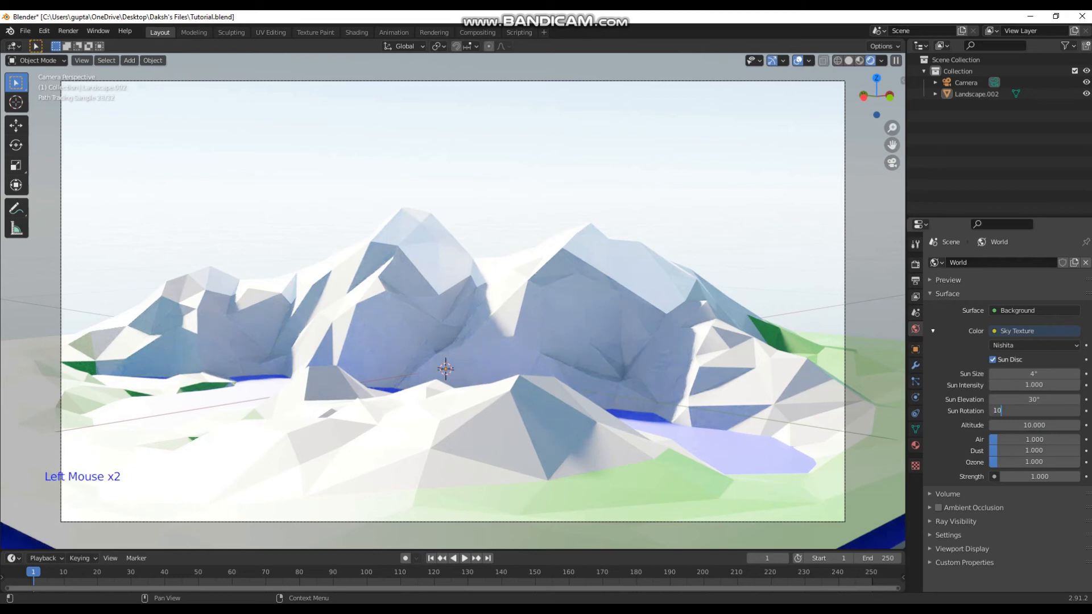
key("Return")
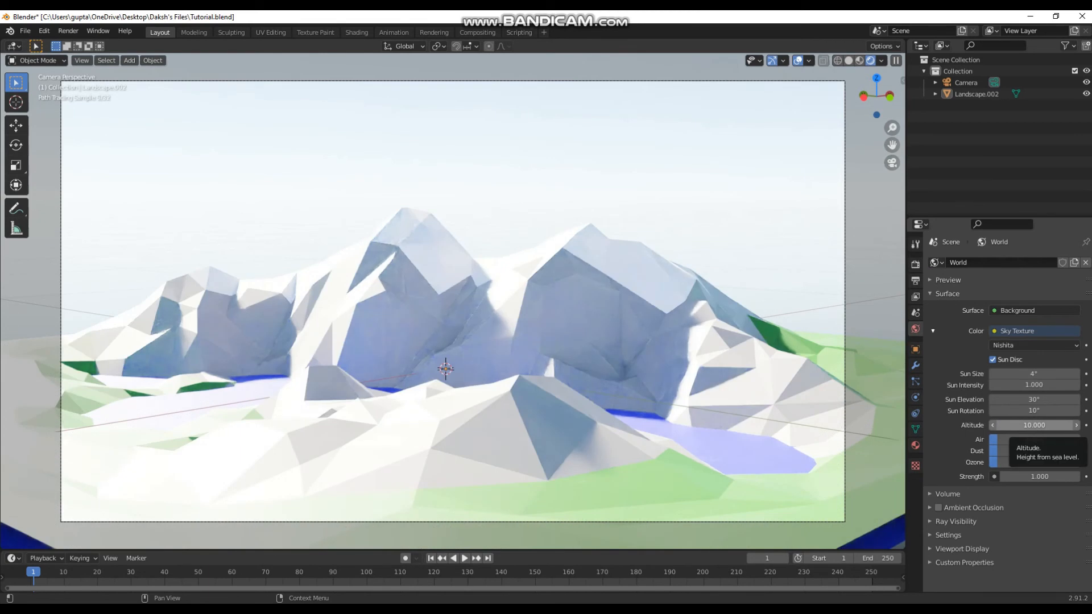
left_click(1034, 411)
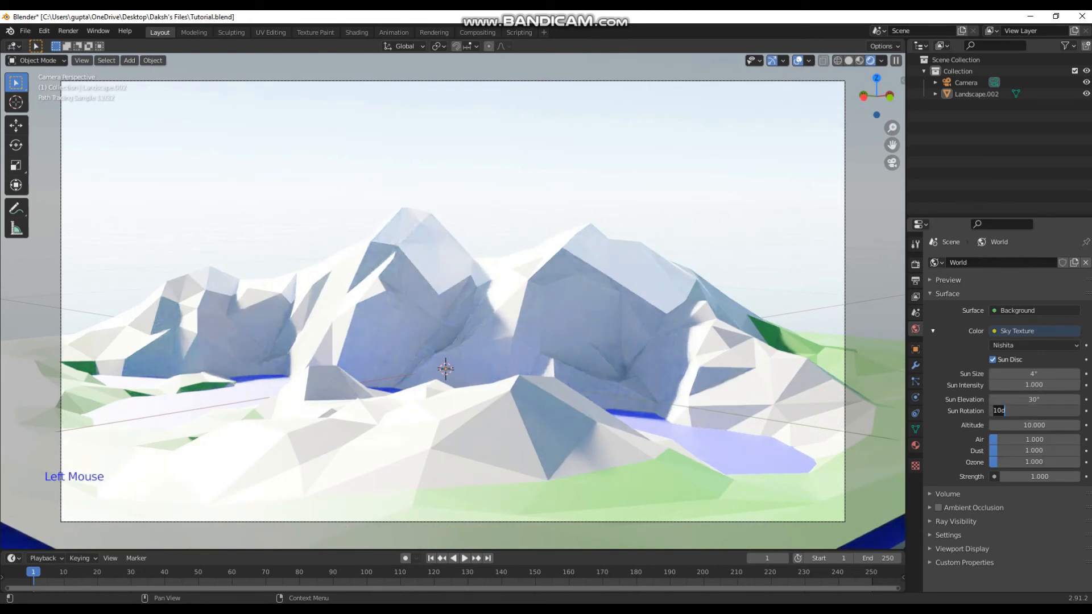
type("20")
key("Return")
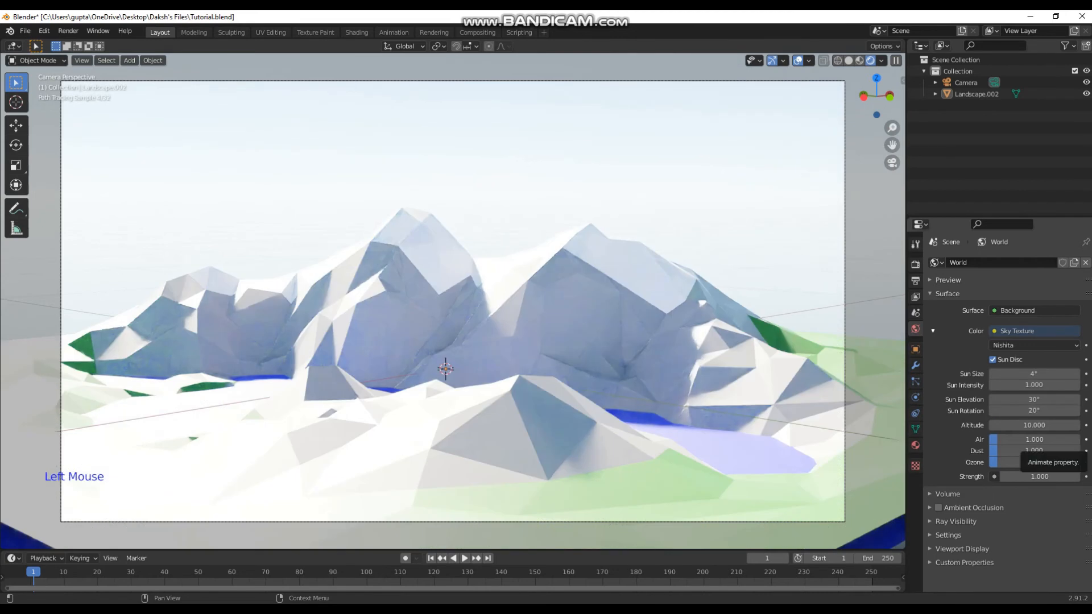
left_click(1034, 411)
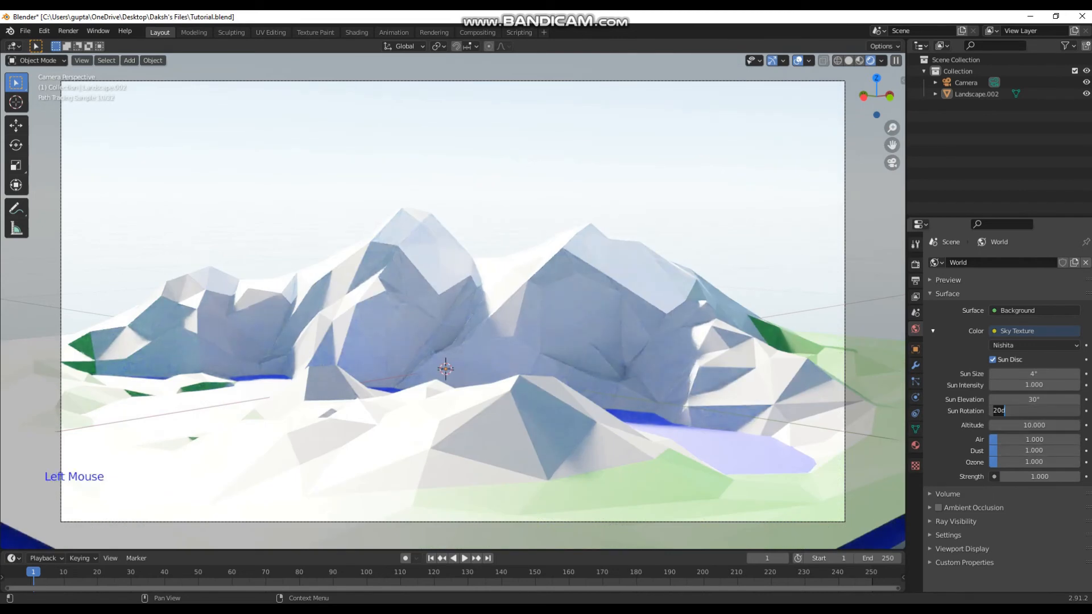
type("5")
key("Return")
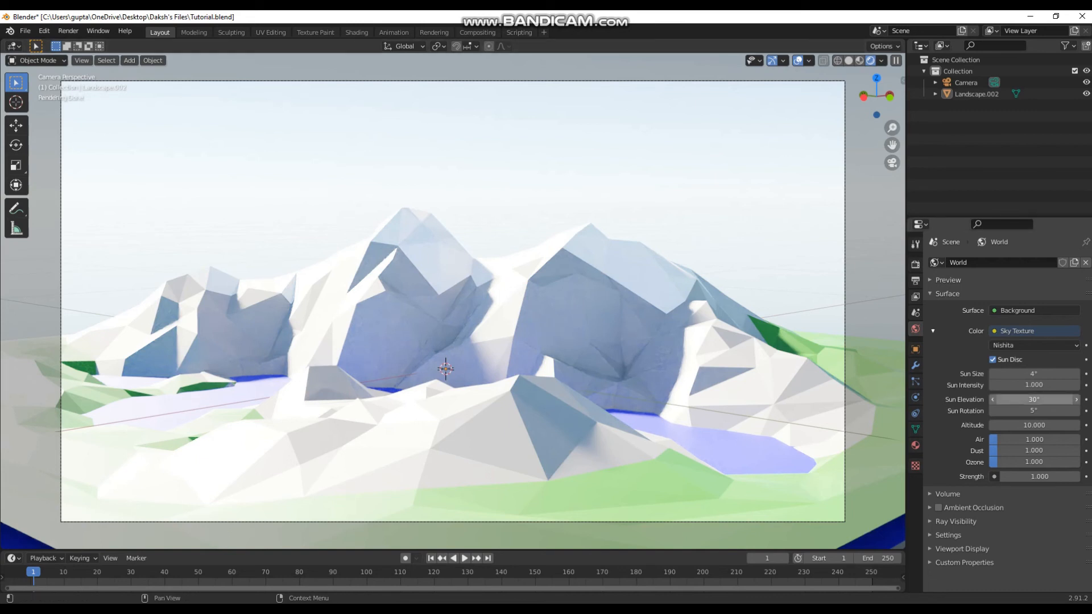
- Try sun rotations of 8° and 15° for the sky texture
left_click_drag(1034, 411, 1040, 411)
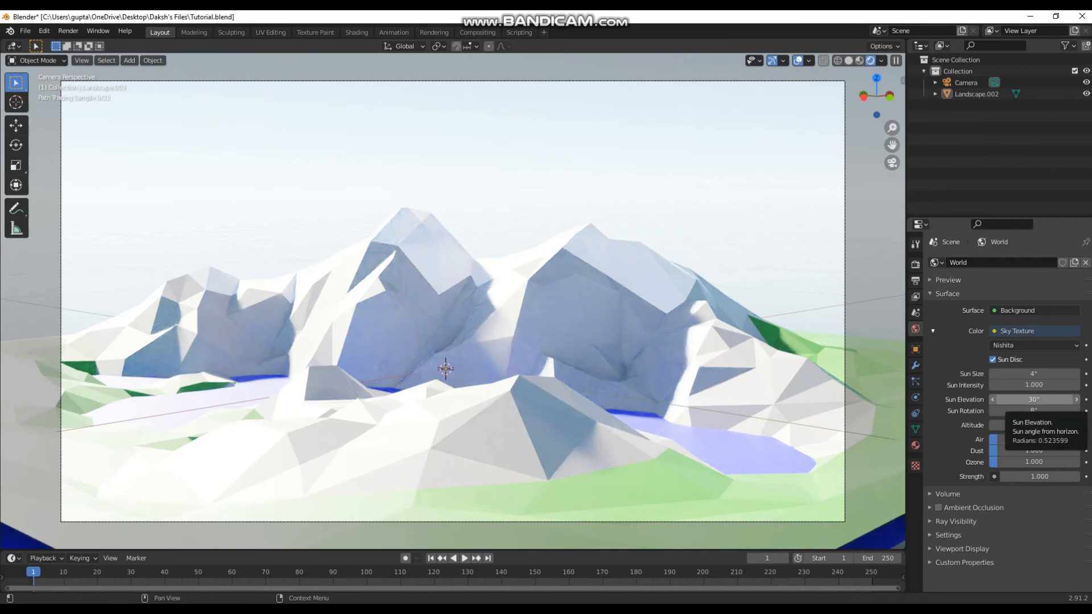
left_click(1033, 399)
left_click(1034, 411)
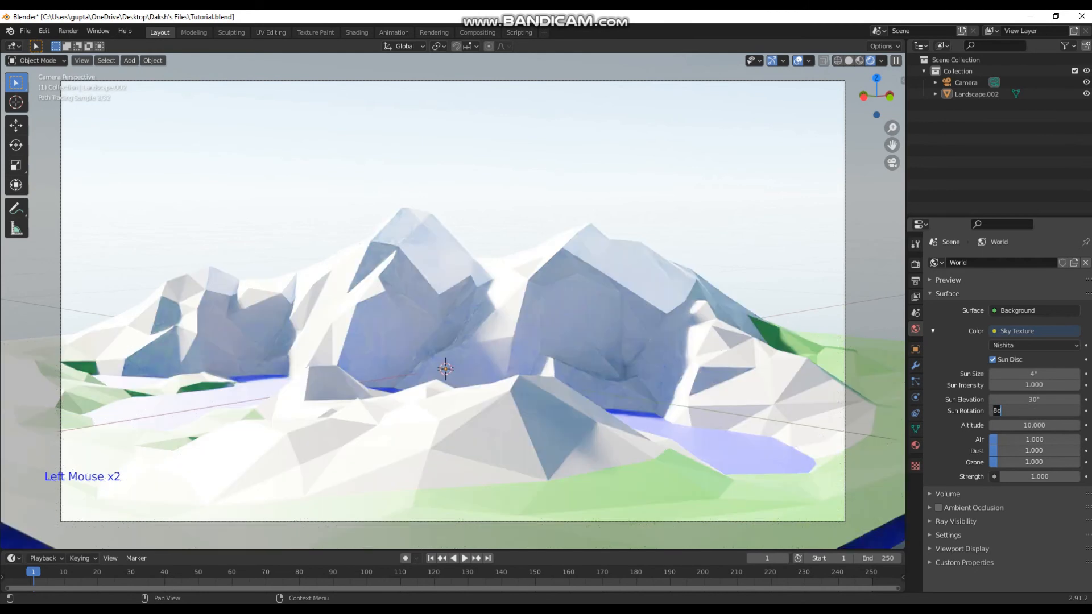
type("15")
key("Return")
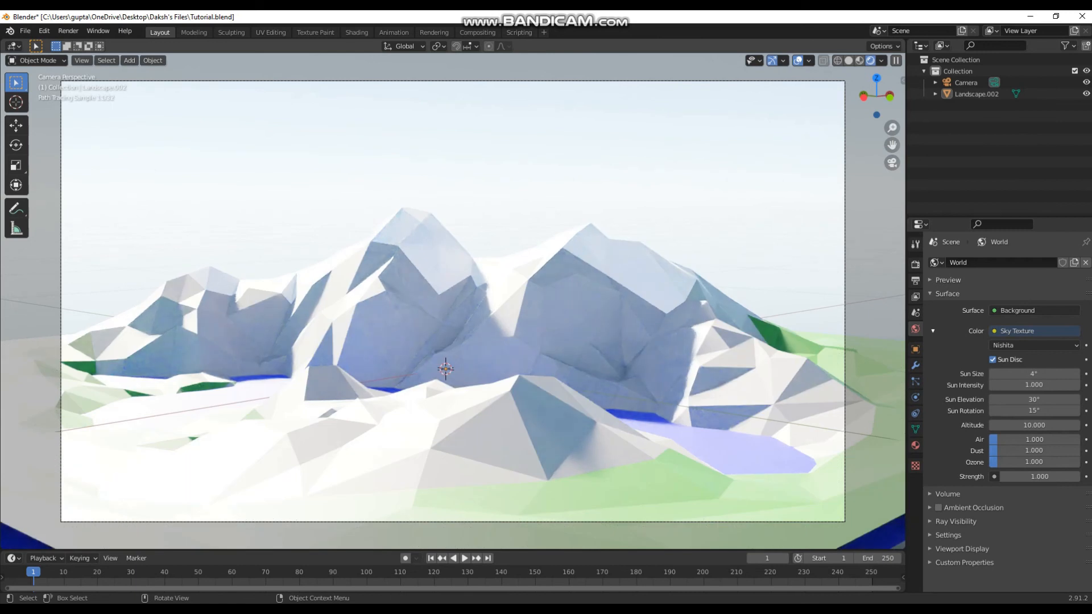
- Set the sky texture's sun rotation to 30°
left_click(1034, 410)
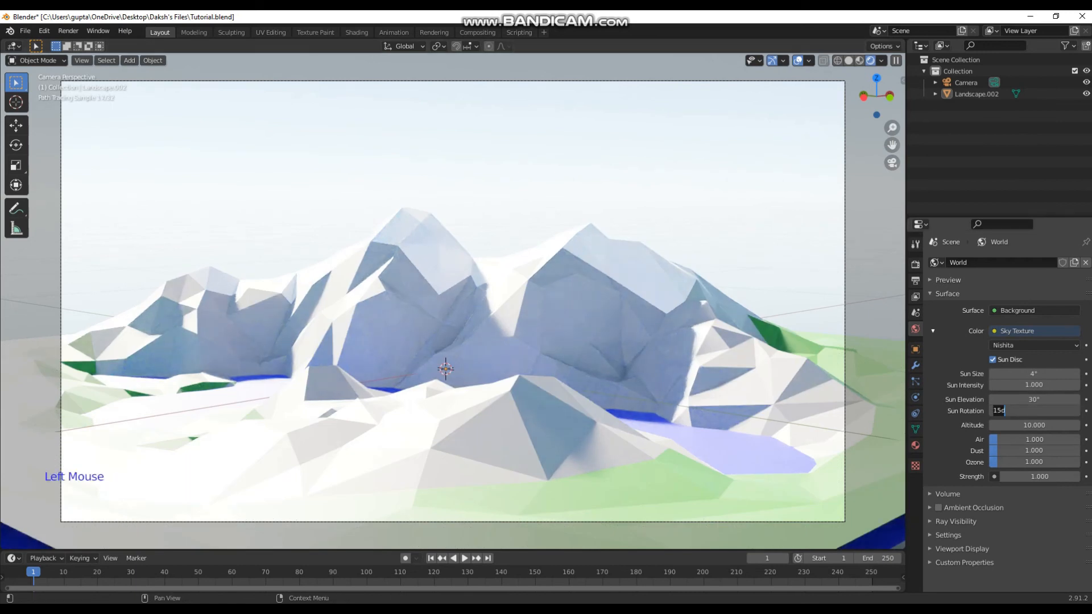
type("30")
key("Return")
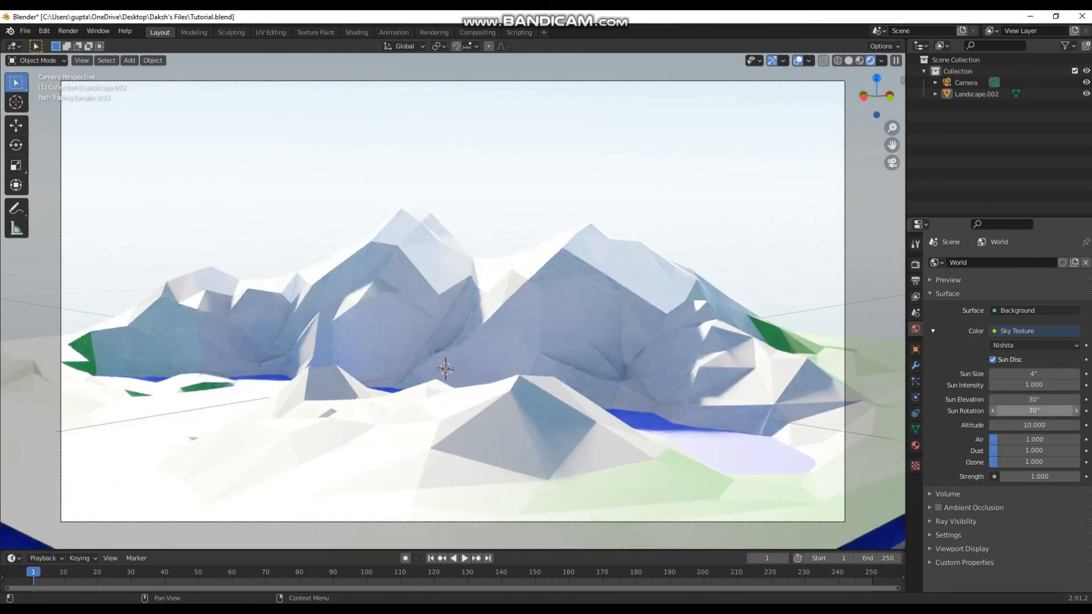
- Set the sky texture's sun rotation to 15°
left_click(1034, 410)
type("15d")
key("Return")
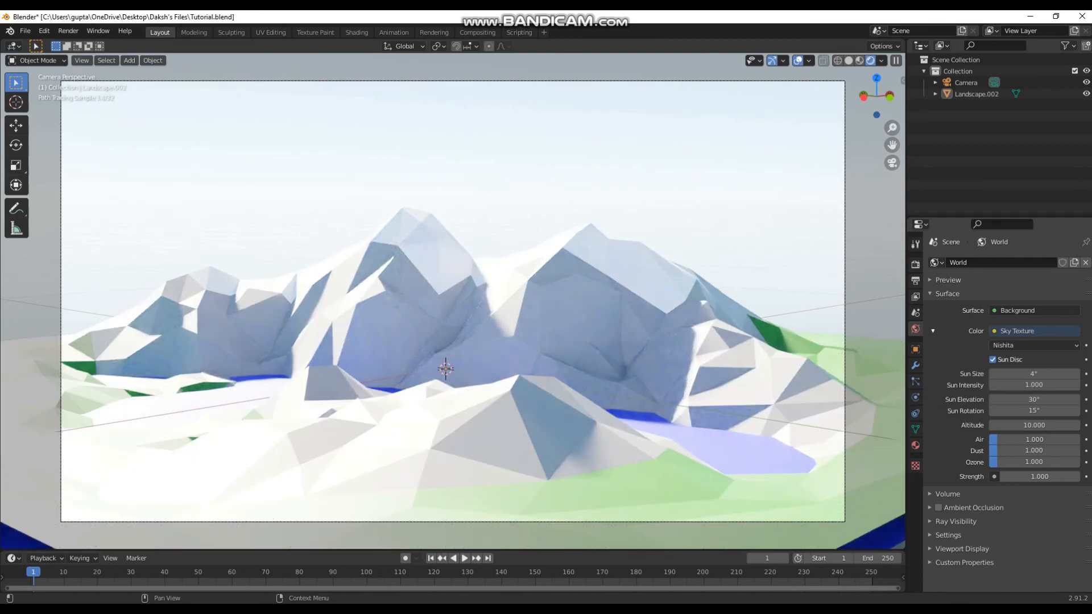
- Bring up the scene's output settings, including the render dimensions and the output path
left_click(915, 280)
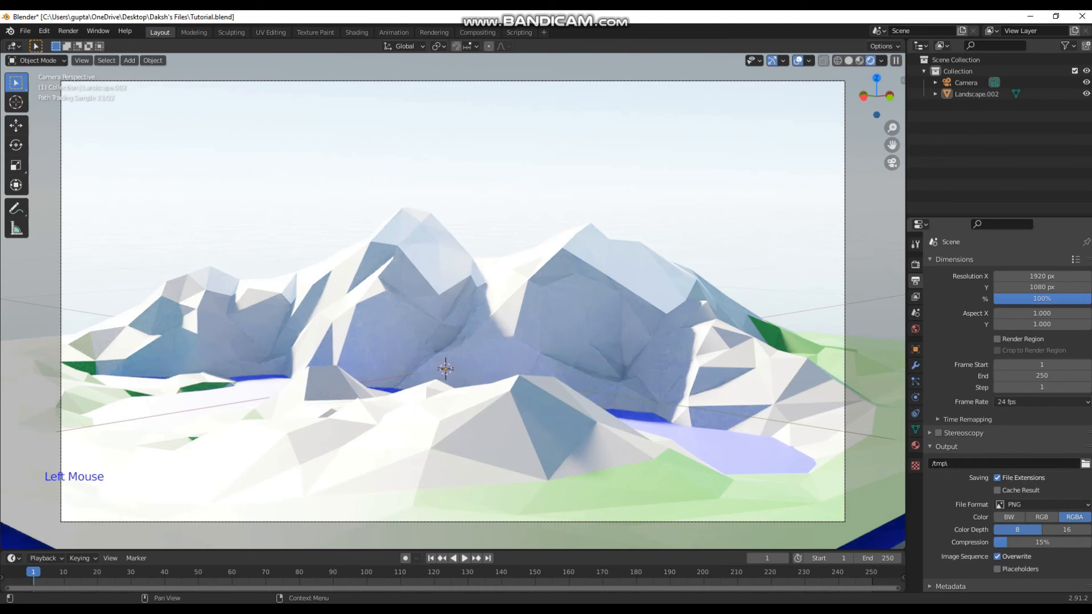
key("F12")
scroll(1041, 375, "down", 2)
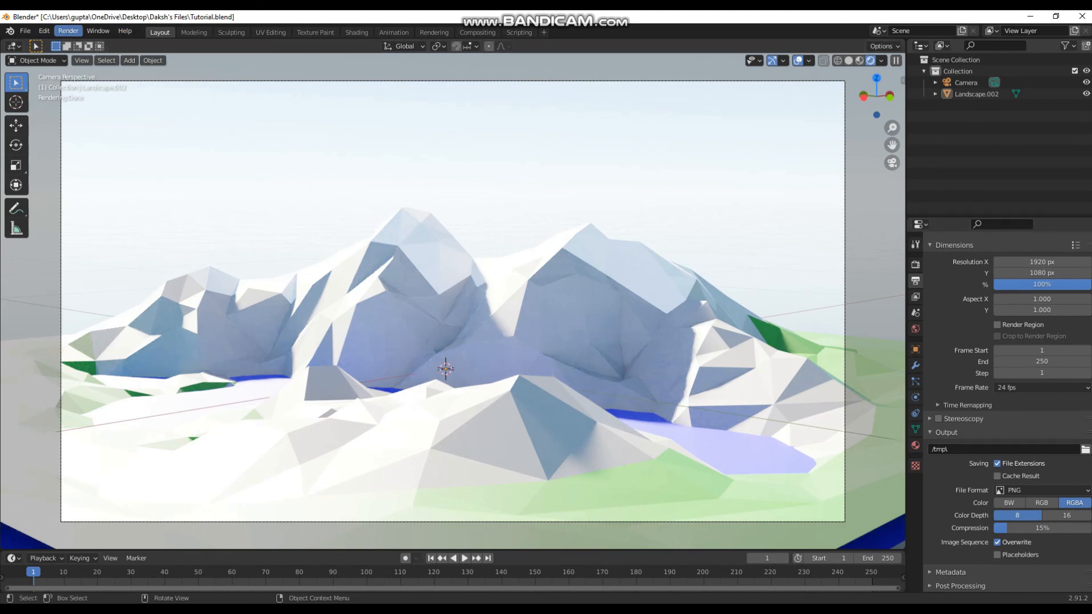
left_click(68, 31)
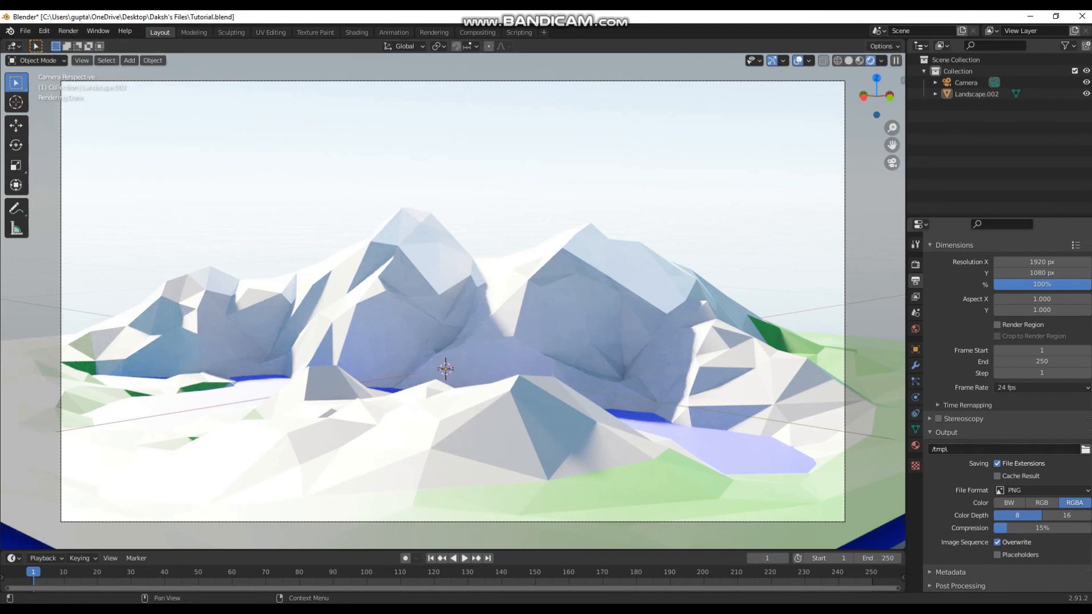
left_click(68, 31)
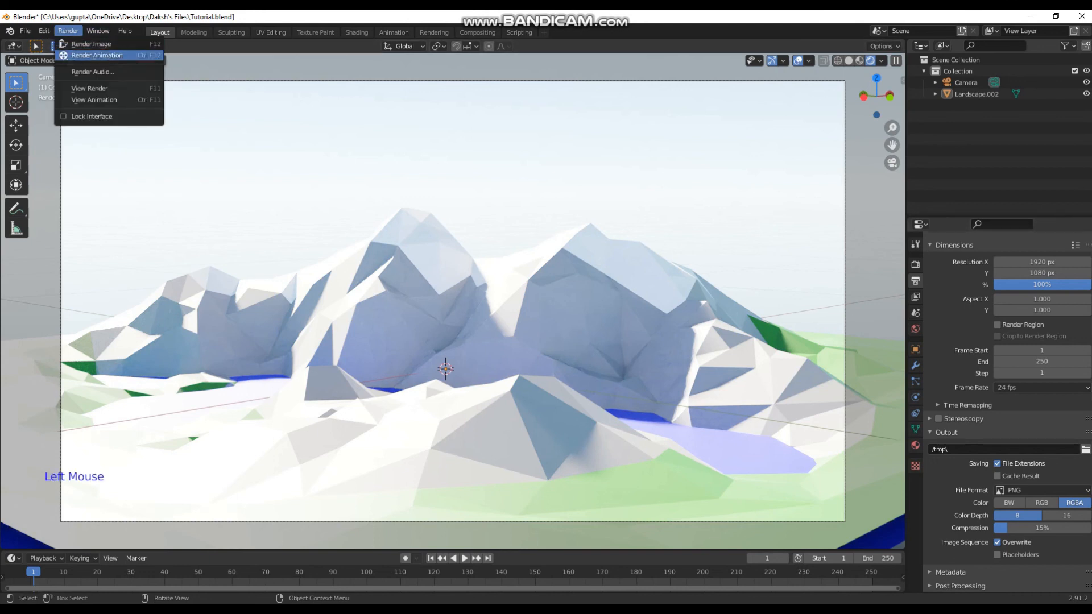
left_click(97, 55)
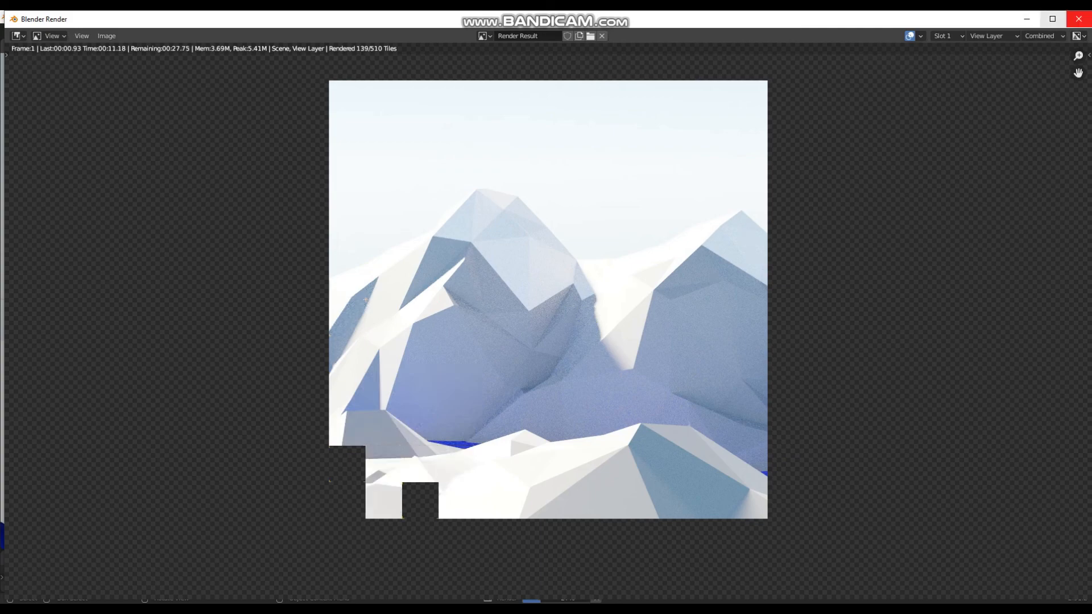
left_click(1077, 19)
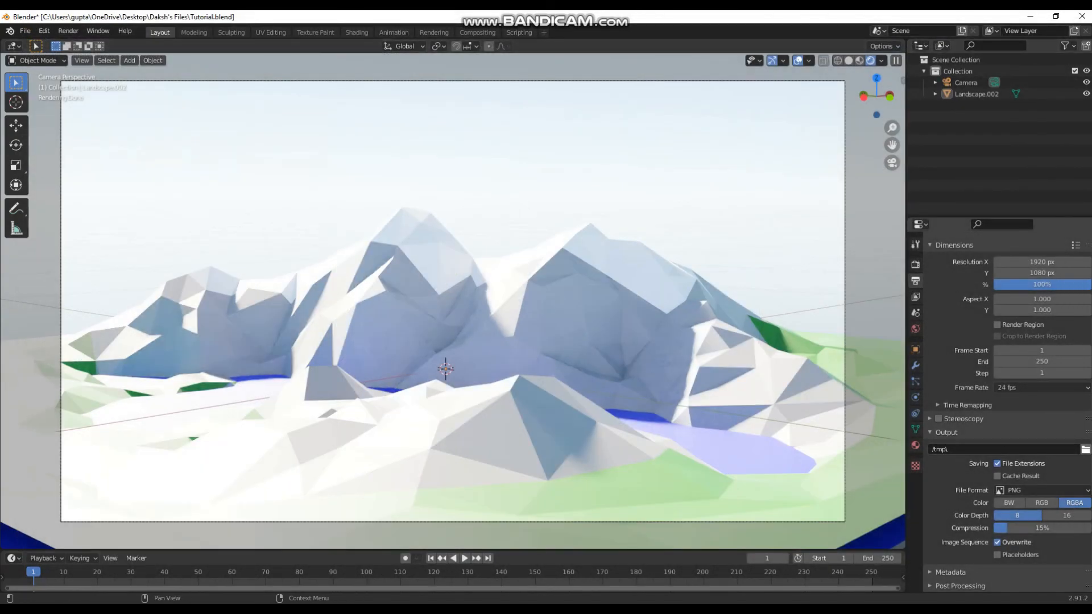
- Render the animation to the Desktop output folder and close the render window once the first frame is finished
mouse_move(406, 609)
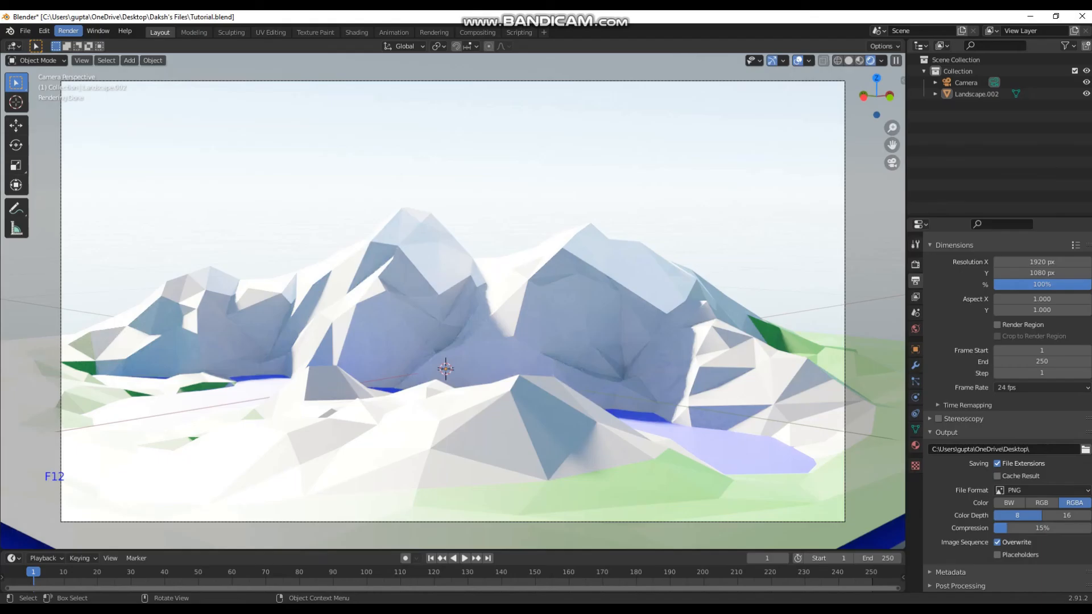
left_click(68, 30)
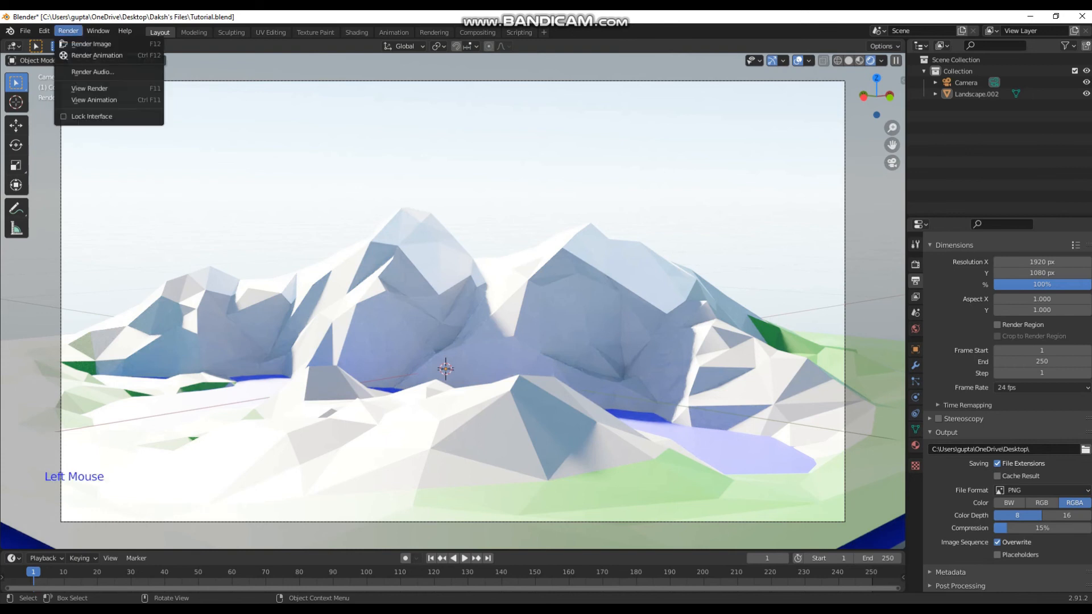
left_click(97, 55)
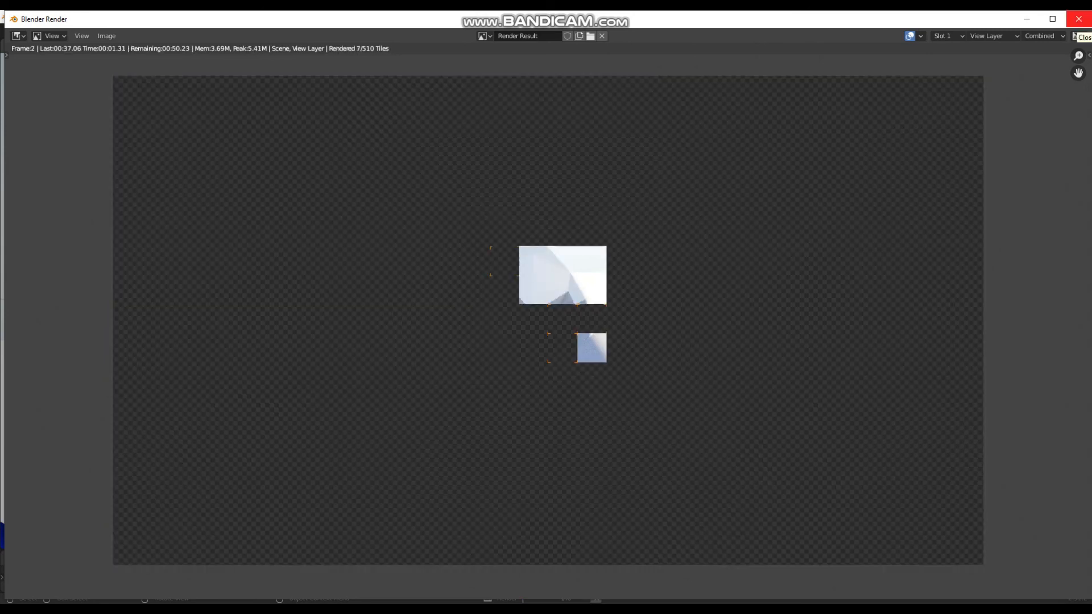
left_click(1079, 19)
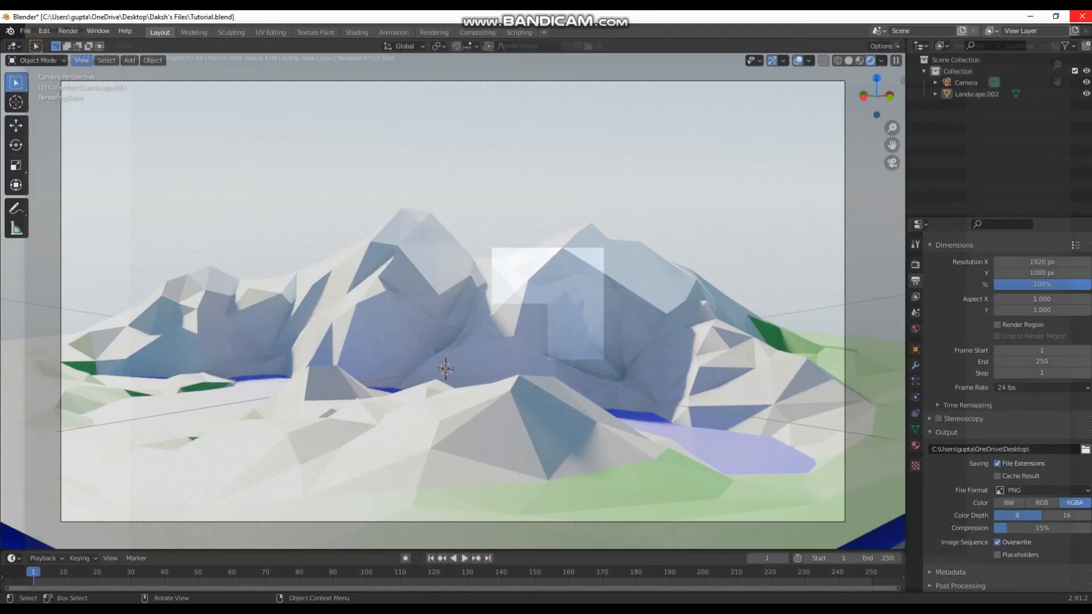